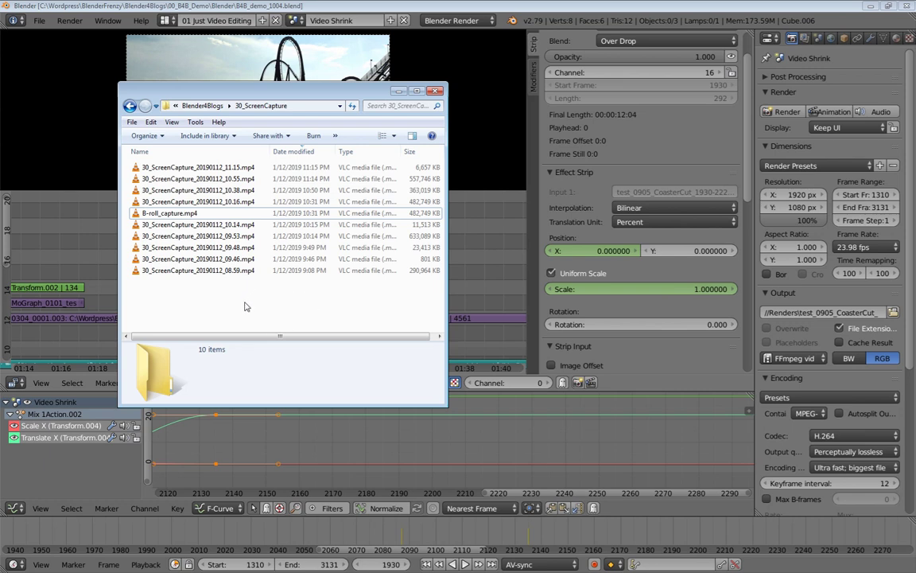
Step: Locate B-roll_capture.mp4 in the 30_ScreenCapture folder, return to Blender and switch to the Blend 3 scene
{"action": "left_click", "coordinate": [173, 214]}
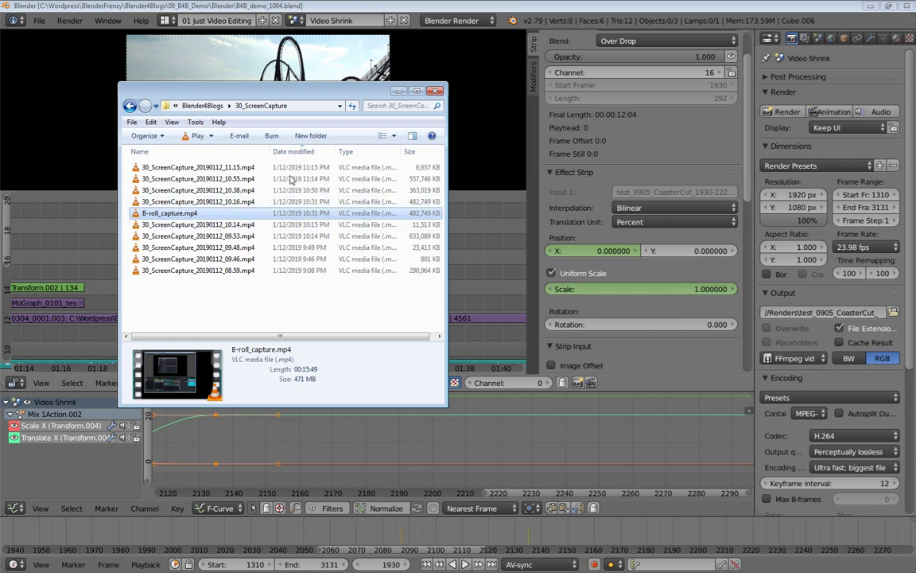
{"action": "left_click", "coordinate": [369, 54]}
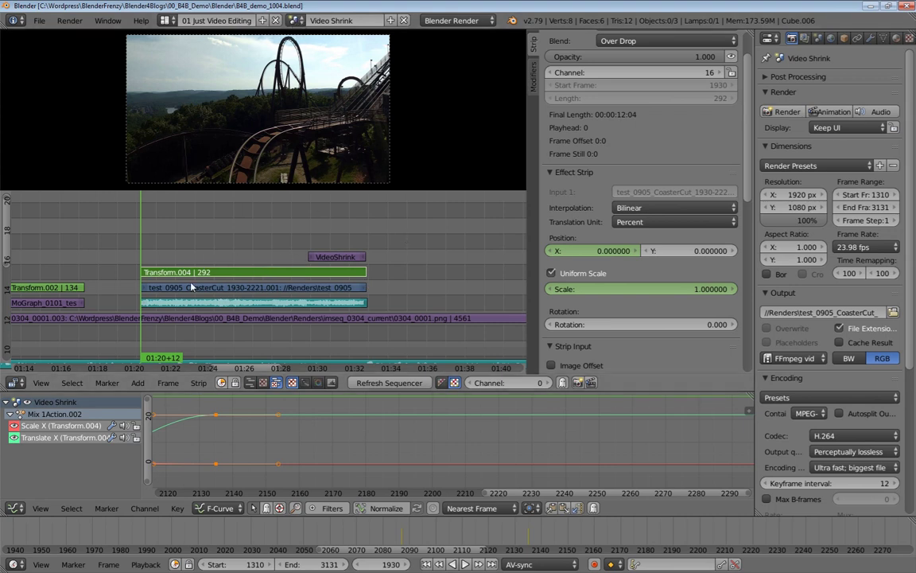
{"action": "left_click", "coordinate": [295, 20]}
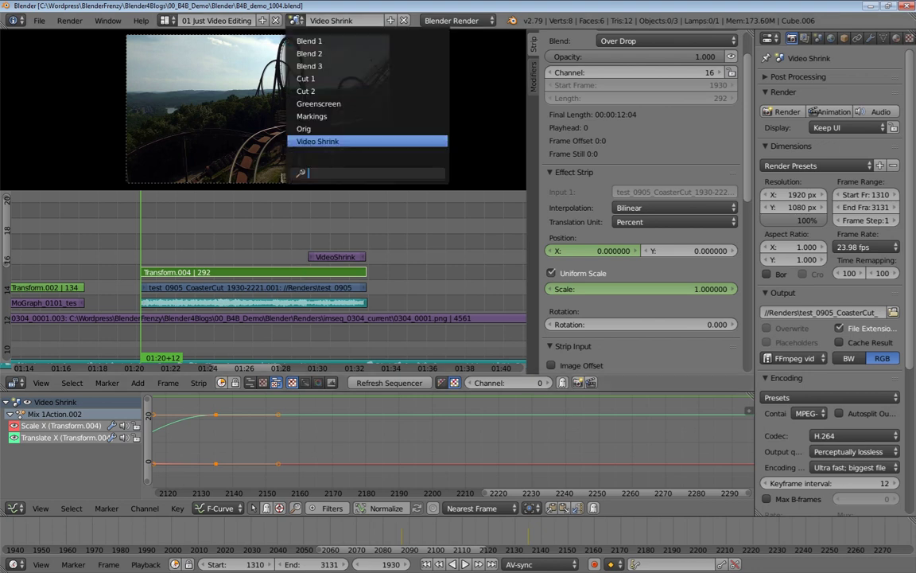
{"action": "left_click", "coordinate": [293, 66]}
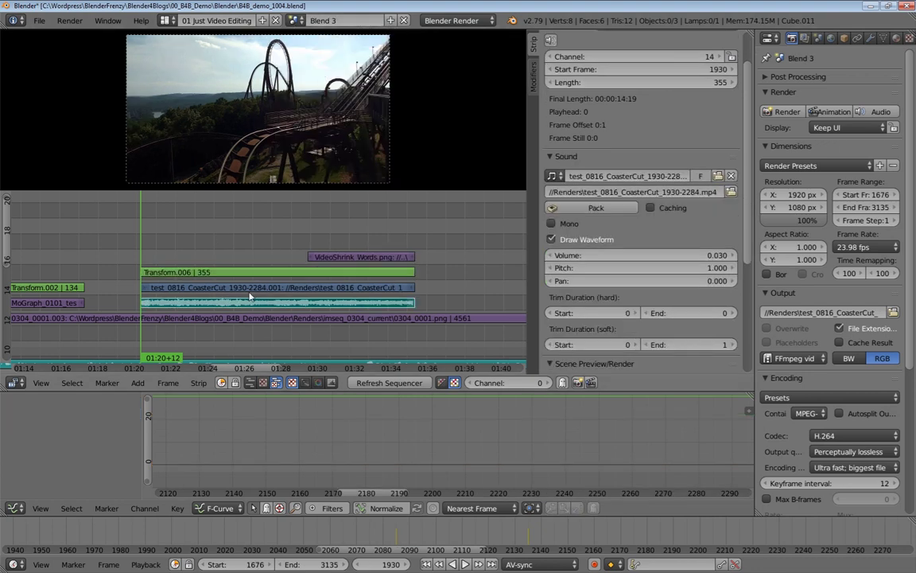
{"action": "left_click", "coordinate": [296, 20]}
{"action": "left_click", "coordinate": [317, 142]}
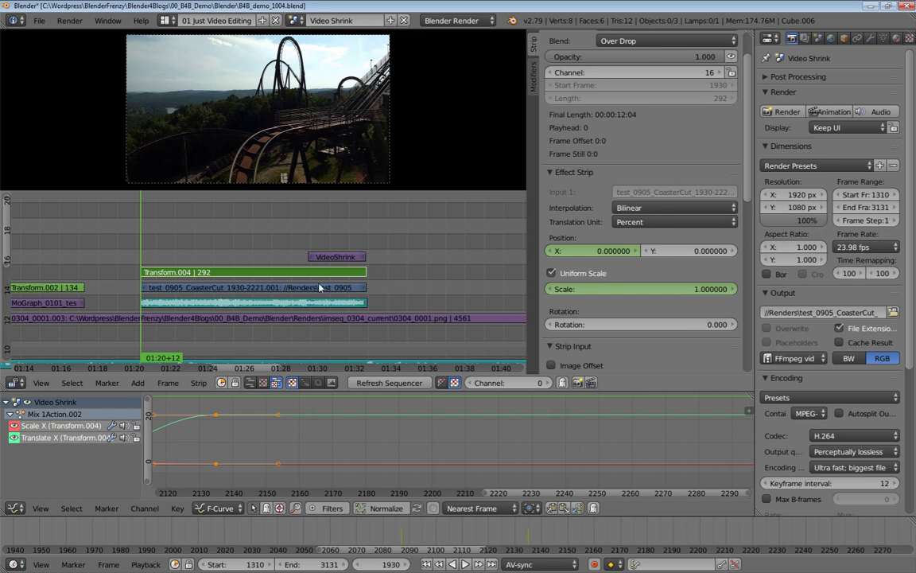
{"action": "left_click", "coordinate": [296, 20]}
{"action": "left_click", "coordinate": [310, 66]}
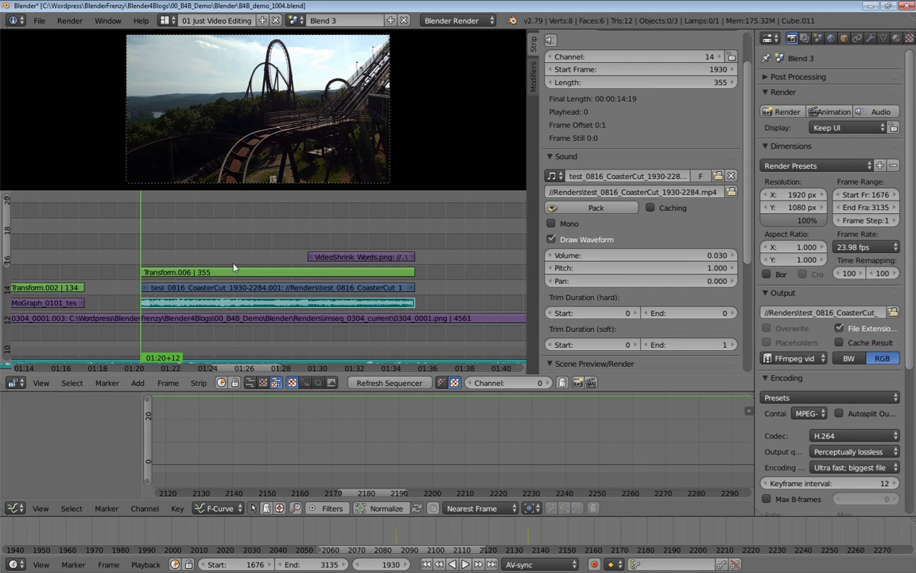
Step: Select the roller coaster clip's video and sound strips in turn, ending on the video strip
{"action": "right_click", "coordinate": [181, 289]}
{"action": "right_click", "coordinate": [191, 302]}
{"action": "right_click", "coordinate": [196, 289]}
{"action": "right_click", "coordinate": [195, 305]}
{"action": "right_click", "coordinate": [216, 290]}
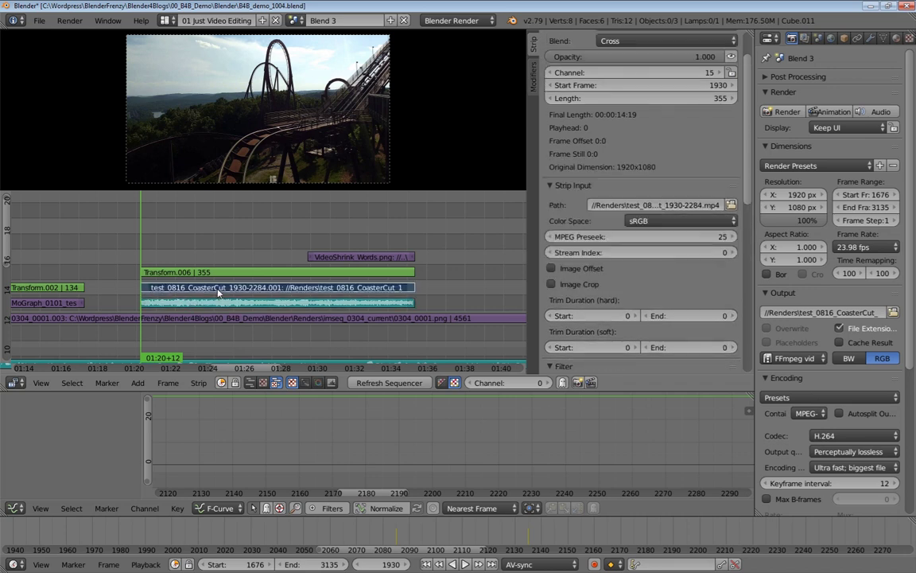
Step: Play through the end of the roller coaster clip and place the playhead at frame 2285
{"action": "scroll", "coordinate": [238, 278], "scroll_direction": "down", "scroll_amount": 4}
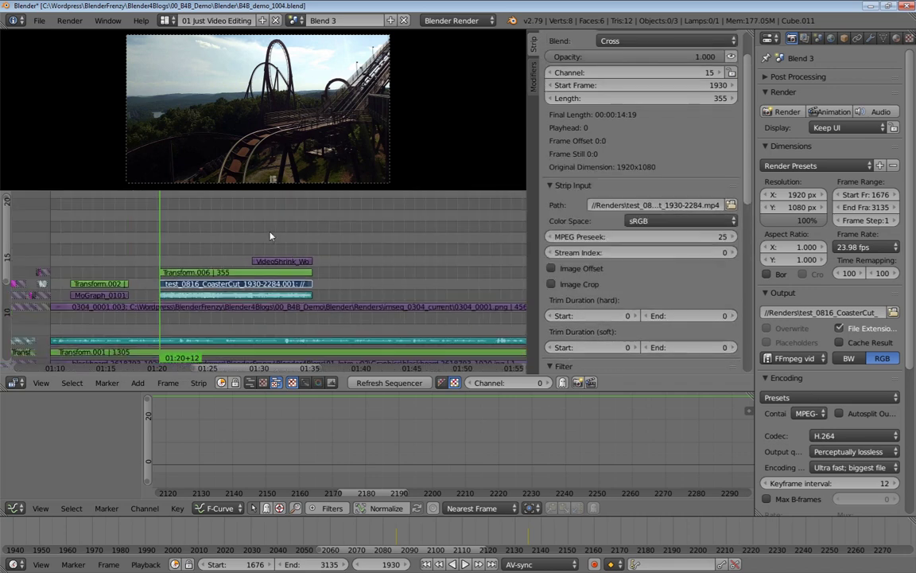
{"action": "key", "text": "alt+a"}
{"action": "key", "text": "alt+a"}
{"action": "left_click", "coordinate": [317, 239]}
{"action": "middle_click_drag", "start_coordinate": [371, 286], "coordinate": [244, 267]}
{"action": "left_click", "coordinate": [259, 230]}
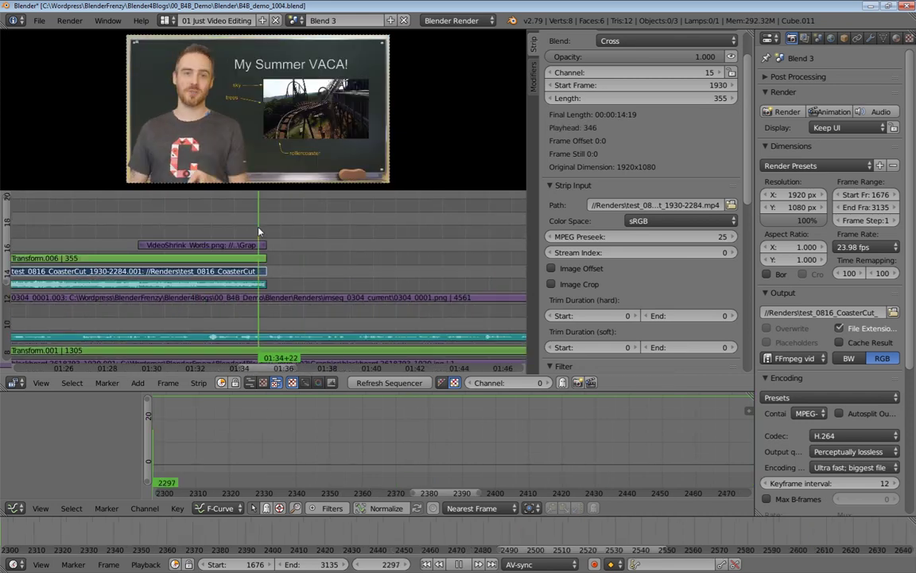
{"action": "key", "text": "alt+a"}
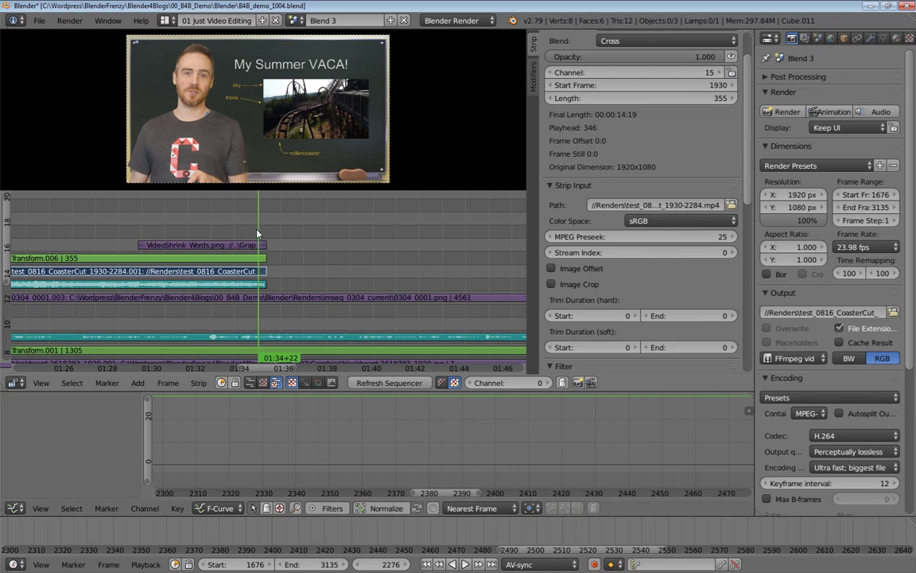
{"action": "key", "text": "alt+a"}
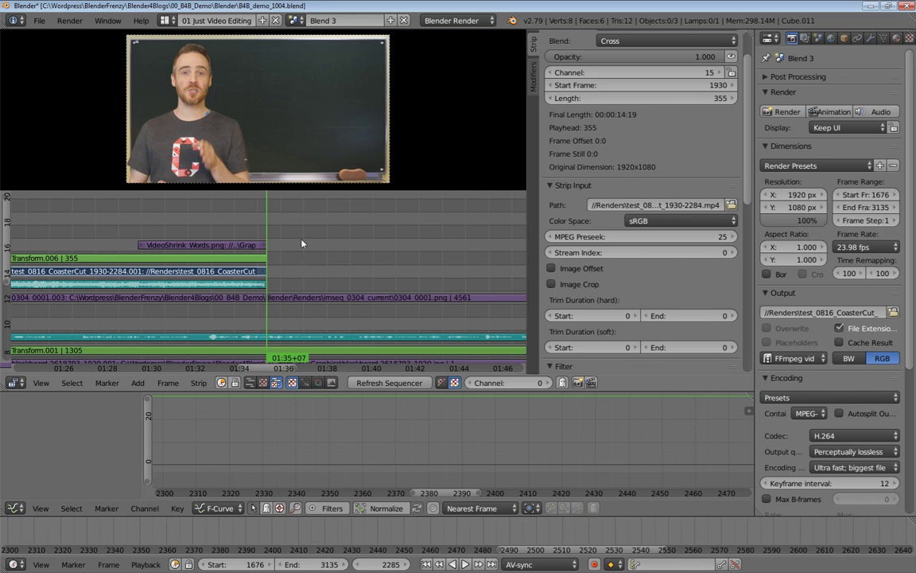
Step: Add B-roll_capture.mp4 as a movie strip at frame 2285 and move its video strip up to channel 15
{"action": "key", "text": "shift+a"}
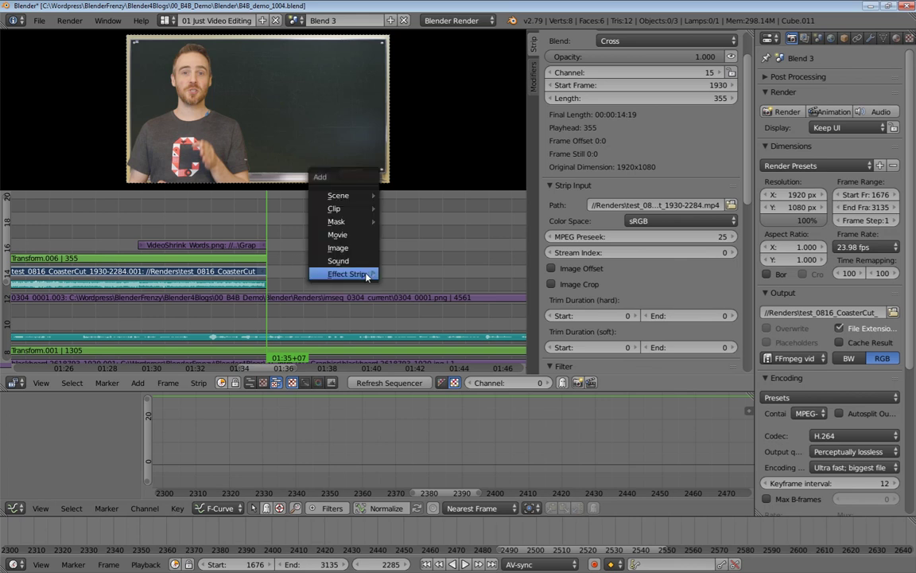
{"action": "left_click", "coordinate": [327, 232]}
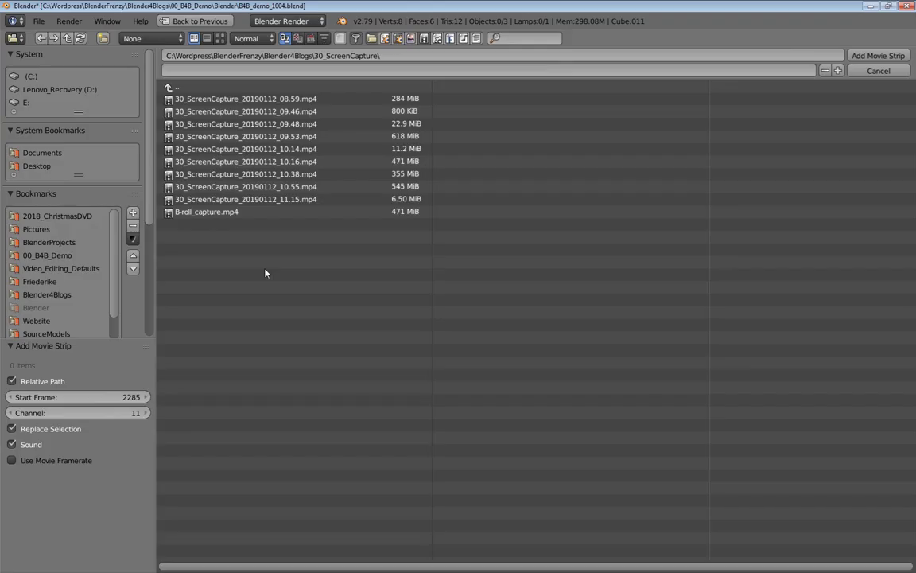
{"action": "double_click", "coordinate": [199, 213]}
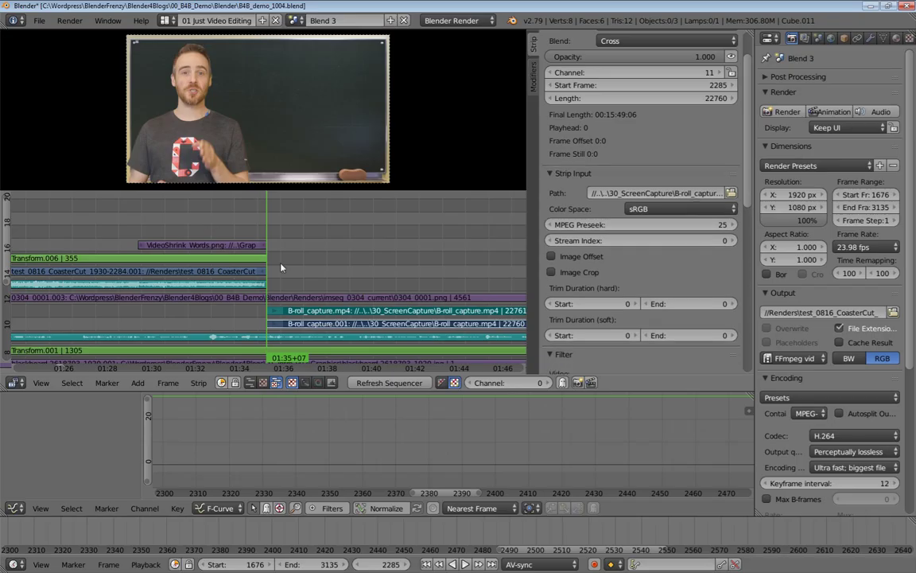
{"action": "right_click", "coordinate": [344, 326]}
{"action": "key", "text": "g"}
{"action": "key", "text": "y"}
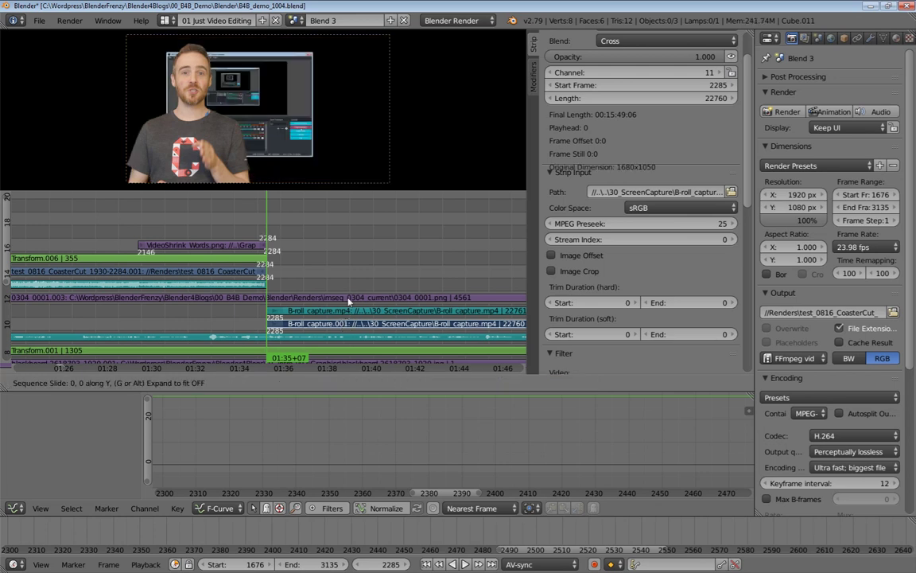
{"action": "left_click", "coordinate": [350, 278]}
Step: Move the B-roll sound strip to channel 14 and delete it, keeping only the B-roll video strip
{"action": "right_click", "coordinate": [347, 305]}
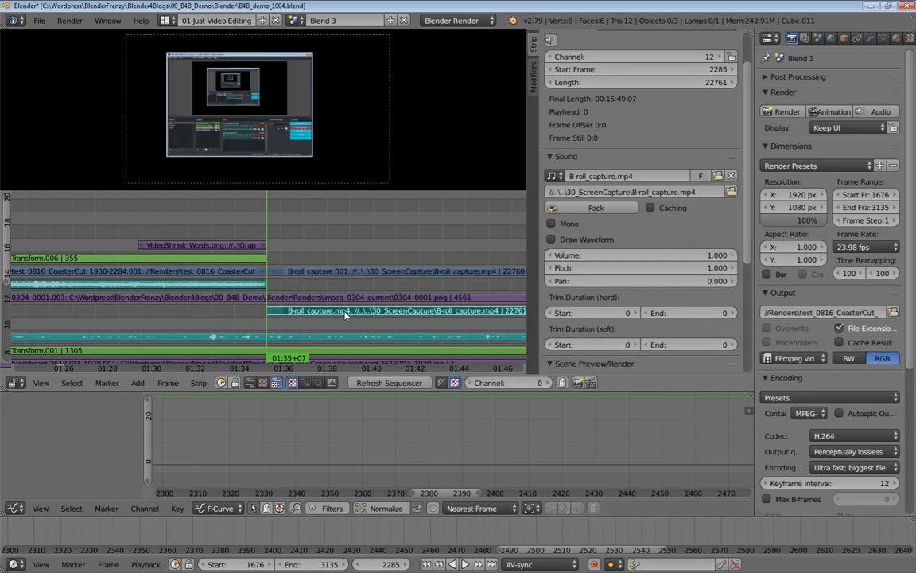
{"action": "key", "text": "g"}
{"action": "left_click", "coordinate": [312, 255]}
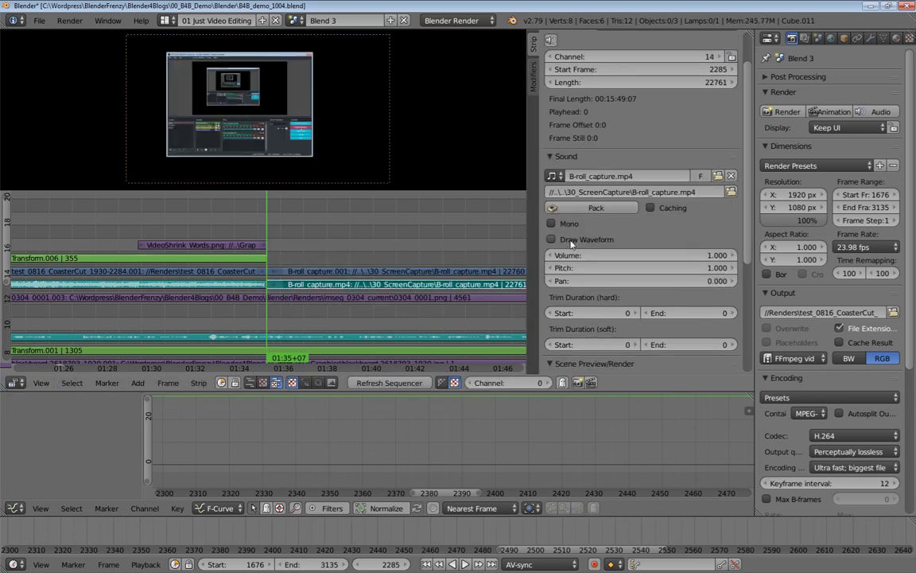
{"action": "left_click", "coordinate": [570, 240]}
{"action": "left_click", "coordinate": [551, 239]}
{"action": "key", "text": "x"}
{"action": "left_click", "coordinate": [365, 288]}
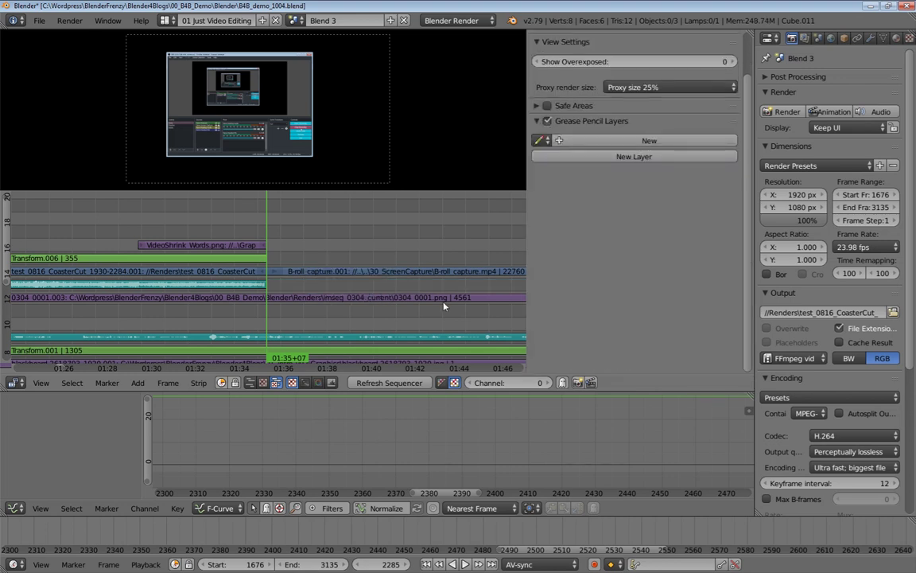
Step: Set the scene's end frame to 25811, just past the end of the B-roll strip
{"action": "key", "text": "Home"}
{"action": "middle_click_drag", "start_coordinate": [455, 307], "coordinate": [388, 282], "text": "ctrl"}
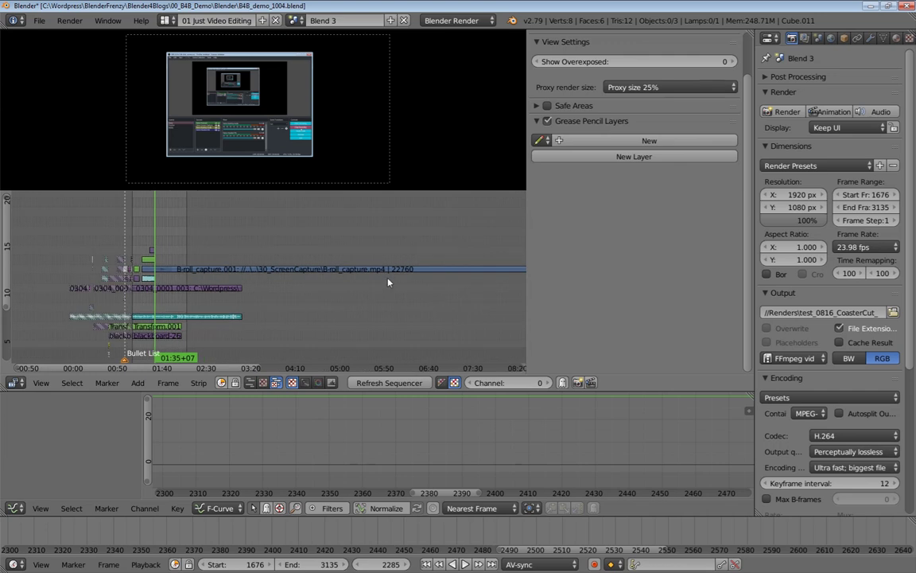
{"action": "middle_click_drag", "start_coordinate": [410, 302], "coordinate": [321, 298], "text": "ctrl"}
{"action": "left_click", "coordinate": [429, 269]}
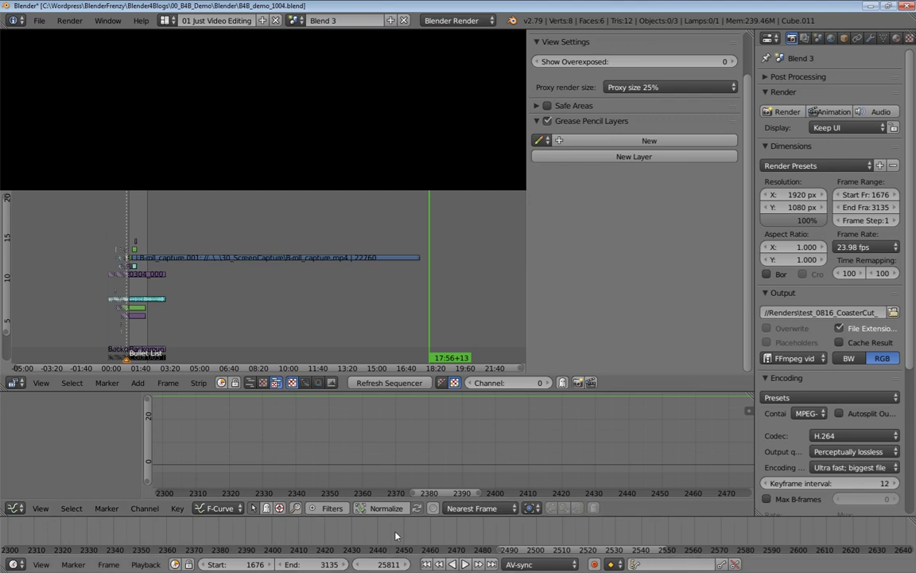
{"action": "key", "text": "e"}
Step: Find the first usable B-roll section and trim the B-roll strip's start to frame 9052
{"action": "middle_click_drag", "start_coordinate": [373, 306], "coordinate": [393, 287], "text": "ctrl"}
{"action": "middle_click_drag", "start_coordinate": [368, 288], "coordinate": [354, 263], "text": "ctrl"}
{"action": "left_click", "coordinate": [352, 253]}
{"action": "key", "text": "alt+a"}
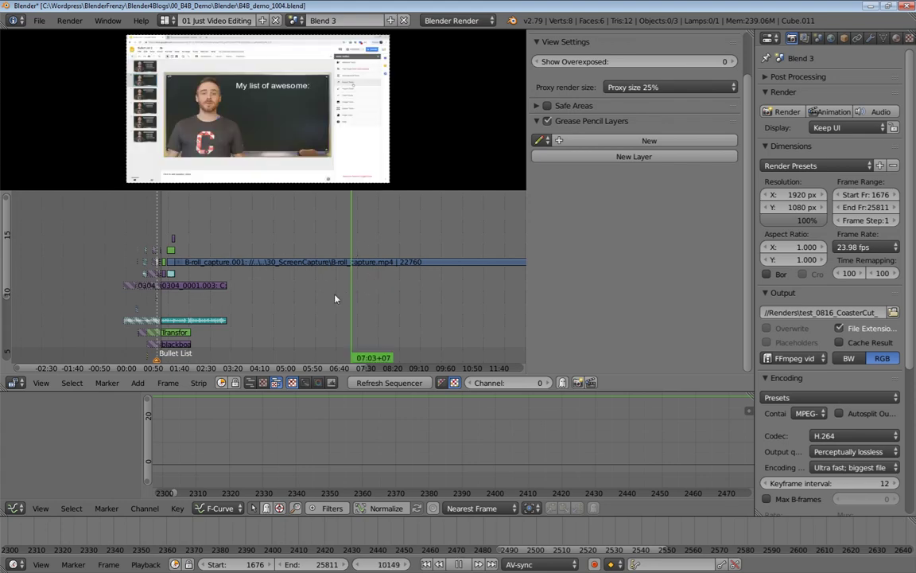
{"action": "left_click", "coordinate": [325, 248]}
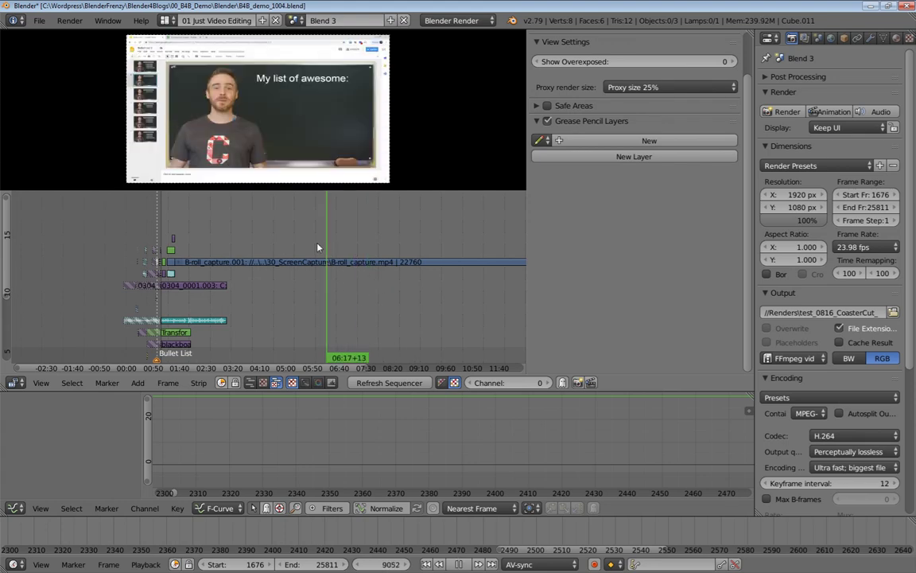
{"action": "key", "text": "Escape"}
{"action": "right_click", "coordinate": [180, 263]}
{"action": "key", "text": "shift+s"}
Step: Scrub the trimmed B-roll strip and cut it at frame 11248, on the donkey image page
{"action": "middle_click_drag", "start_coordinate": [429, 258], "coordinate": [291, 271]}
{"action": "left_click_drag", "start_coordinate": [213, 254], "coordinate": [237, 256]}
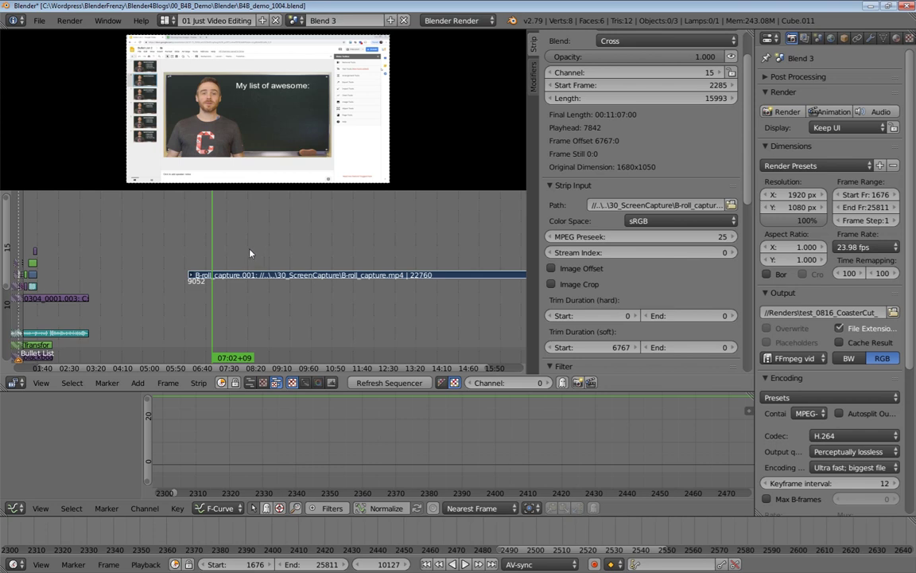
{"action": "left_click", "coordinate": [238, 255]}
{"action": "left_click", "coordinate": [249, 259]}
{"action": "left_click", "coordinate": [244, 256]}
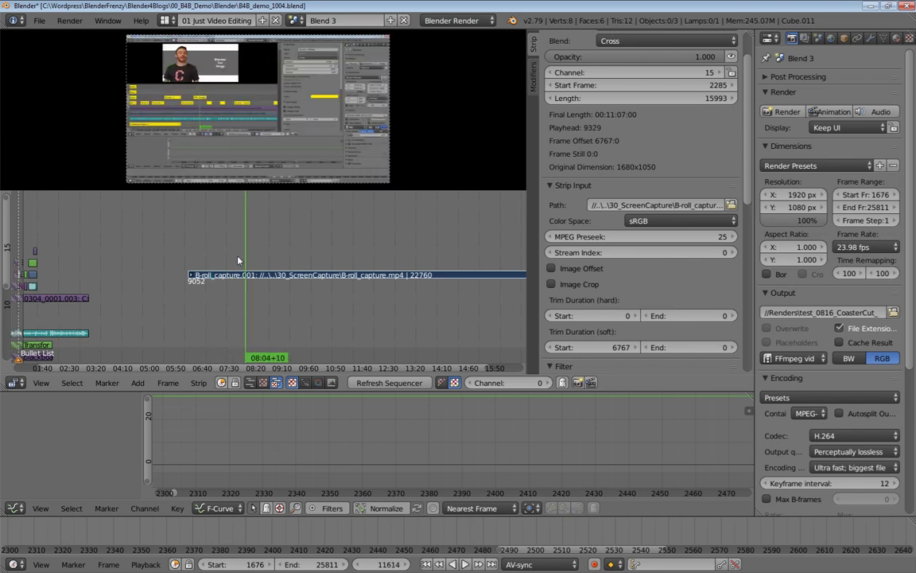
{"action": "left_click", "coordinate": [236, 260]}
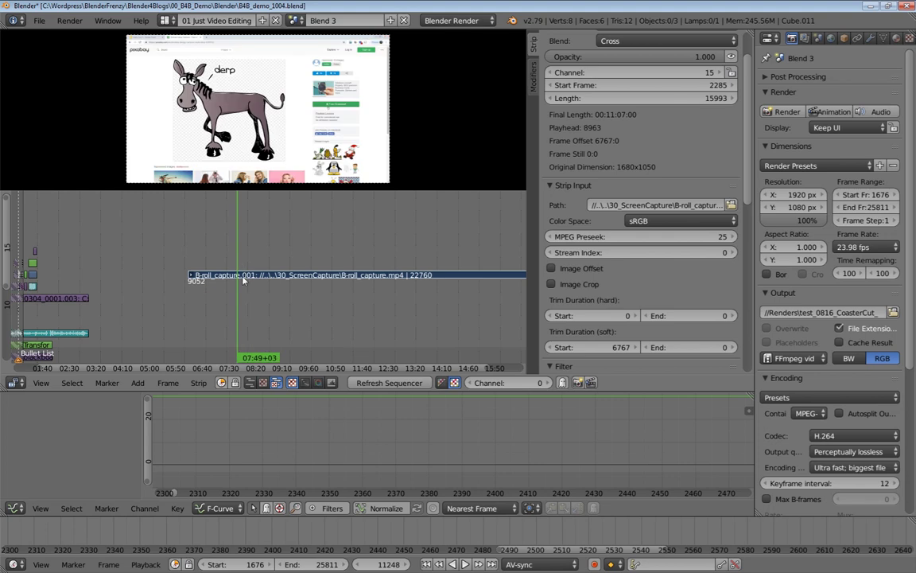
{"action": "key", "text": "k"}
Step: Trim the start of the second B-roll piece to frame 14995, where the green-screen footage is shown
{"action": "middle_click_drag", "start_coordinate": [271, 246], "coordinate": [227, 268]}
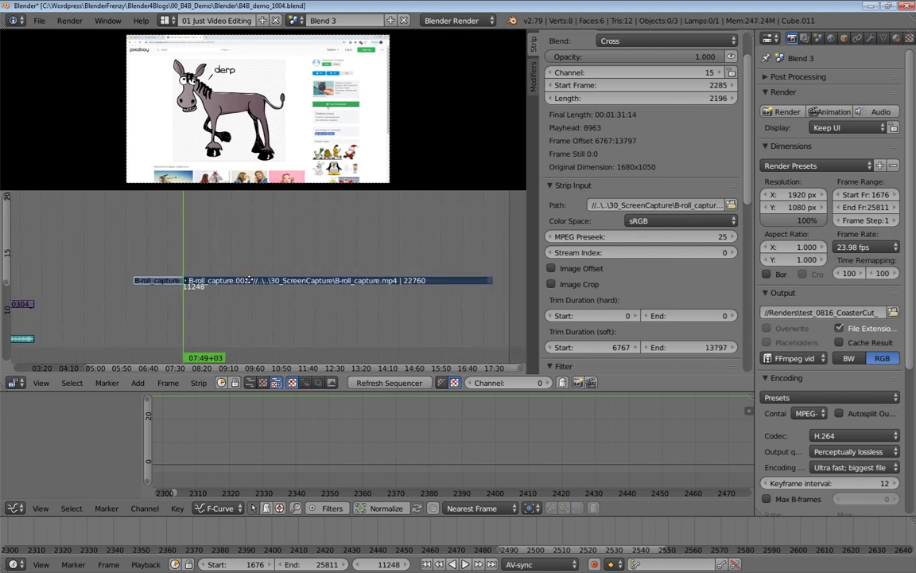
{"action": "left_click_drag", "start_coordinate": [227, 268], "coordinate": [260, 270]}
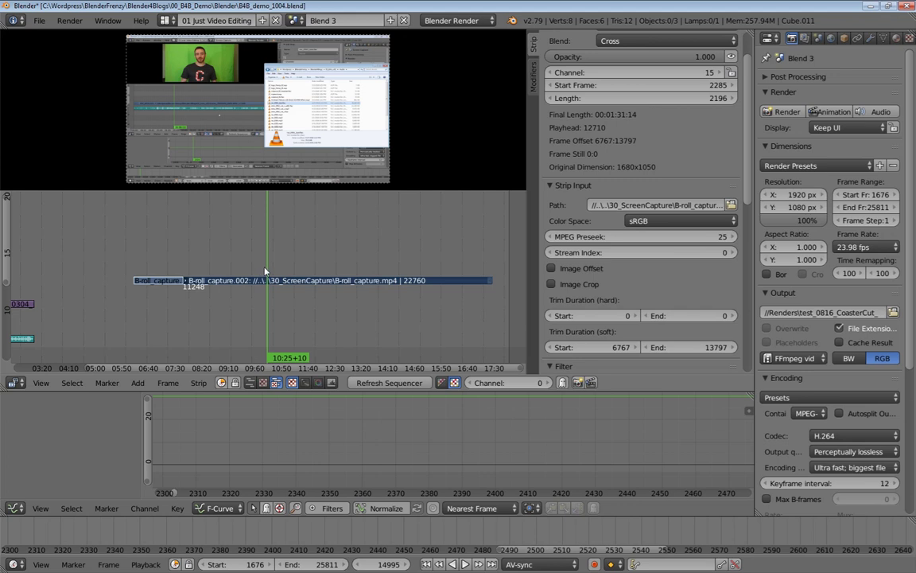
{"action": "key", "text": "shift+s"}
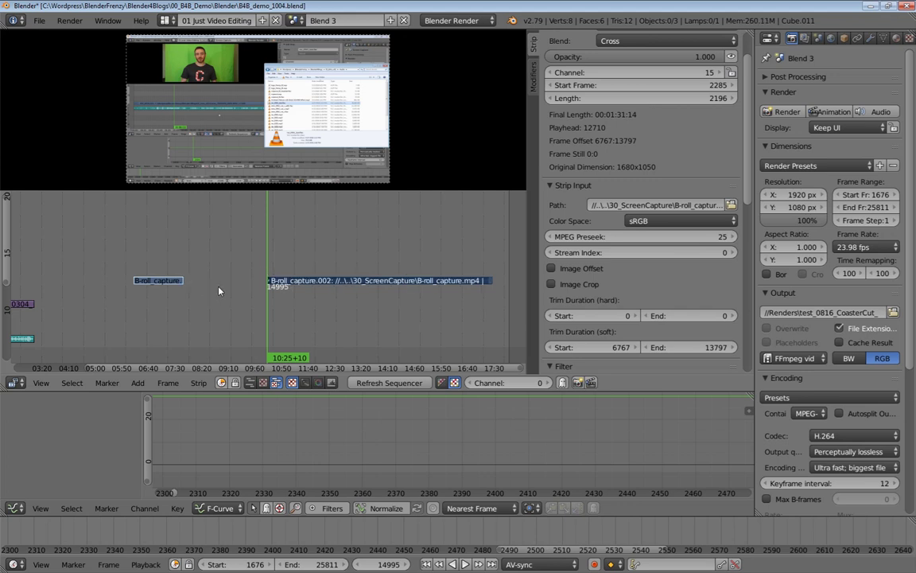
Step: Scrub through the second B-roll piece and cut it at frame 16963
{"action": "middle_click_drag", "start_coordinate": [320, 290], "coordinate": [214, 266], "text": "ctrl"}
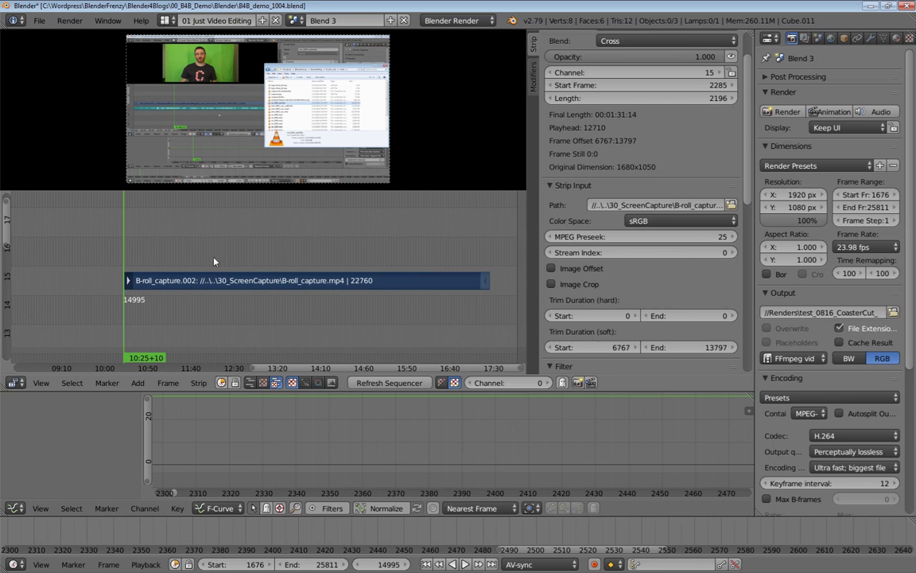
{"action": "left_click", "coordinate": [213, 261]}
{"action": "left_click", "coordinate": [184, 259]}
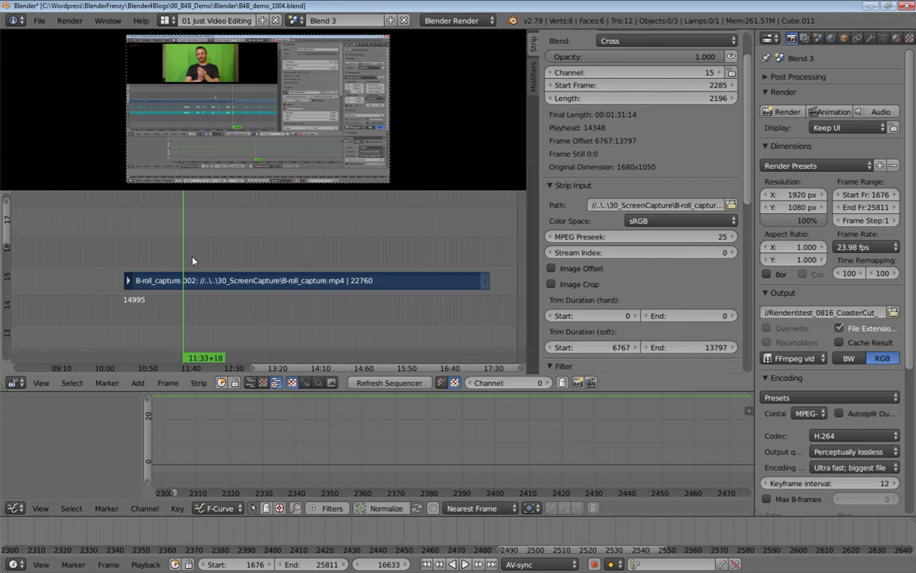
{"action": "left_click", "coordinate": [195, 261]}
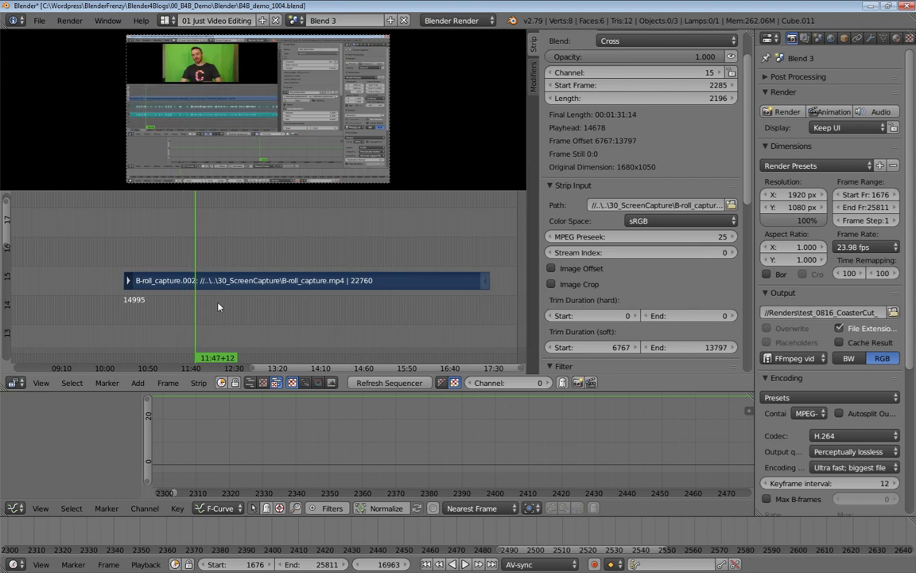
{"action": "key", "text": "k"}
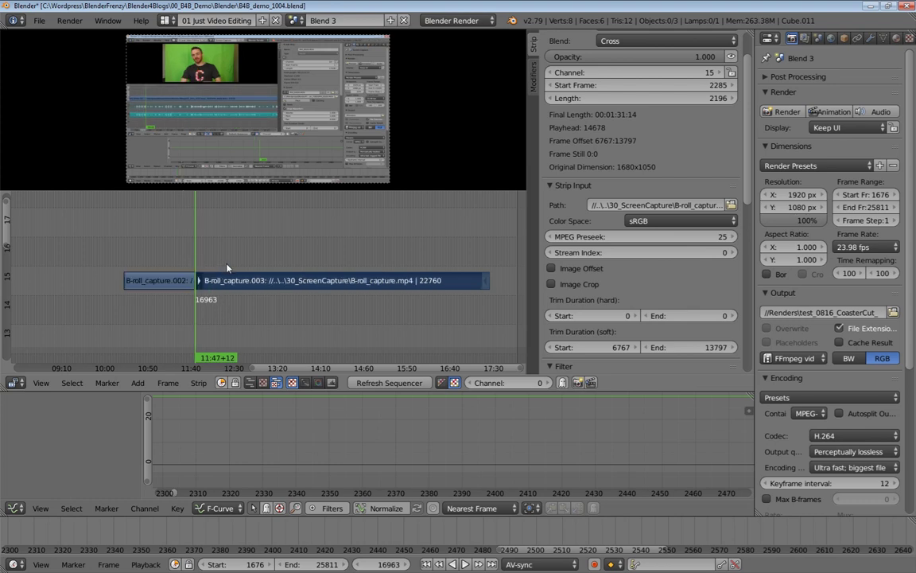
Step: Scrub the third B-roll piece and trim its start to frame 19695, where the blackboard list footage is shown
{"action": "left_click", "coordinate": [223, 267]}
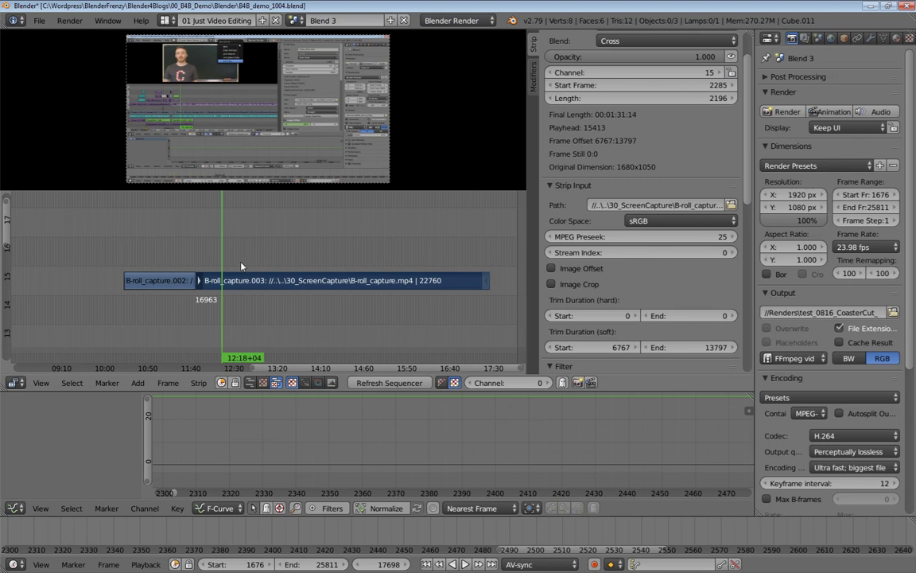
{"action": "left_click", "coordinate": [250, 263]}
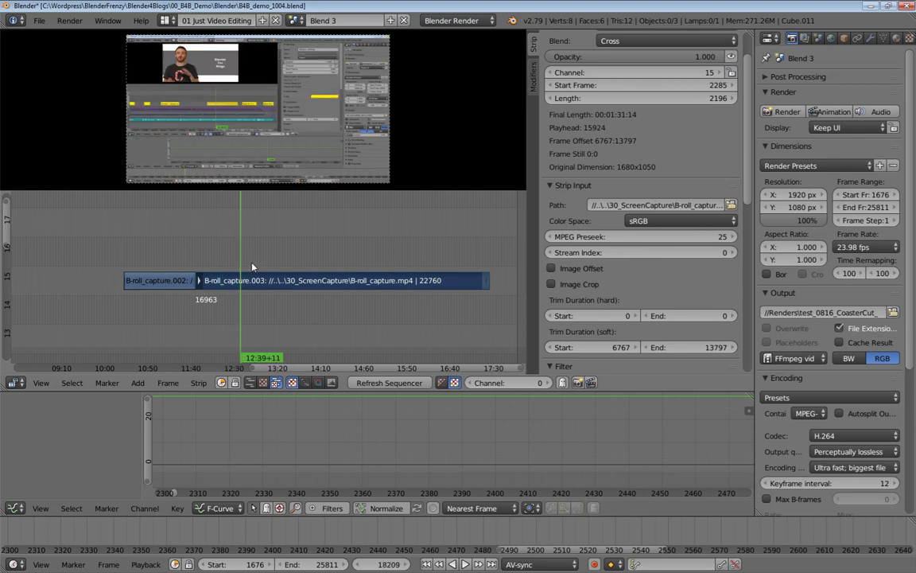
{"action": "left_click", "coordinate": [268, 266]}
{"action": "left_click", "coordinate": [278, 269]}
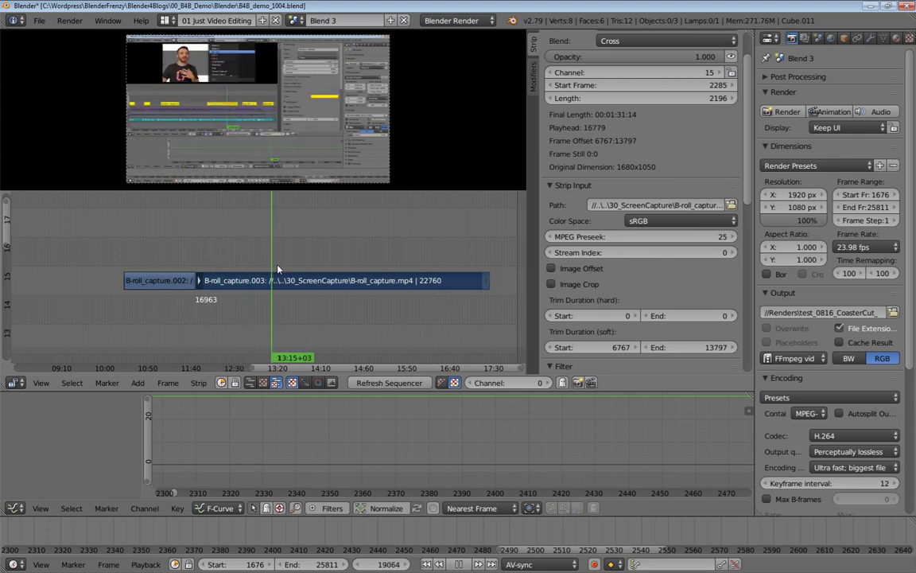
{"action": "left_click", "coordinate": [294, 269]}
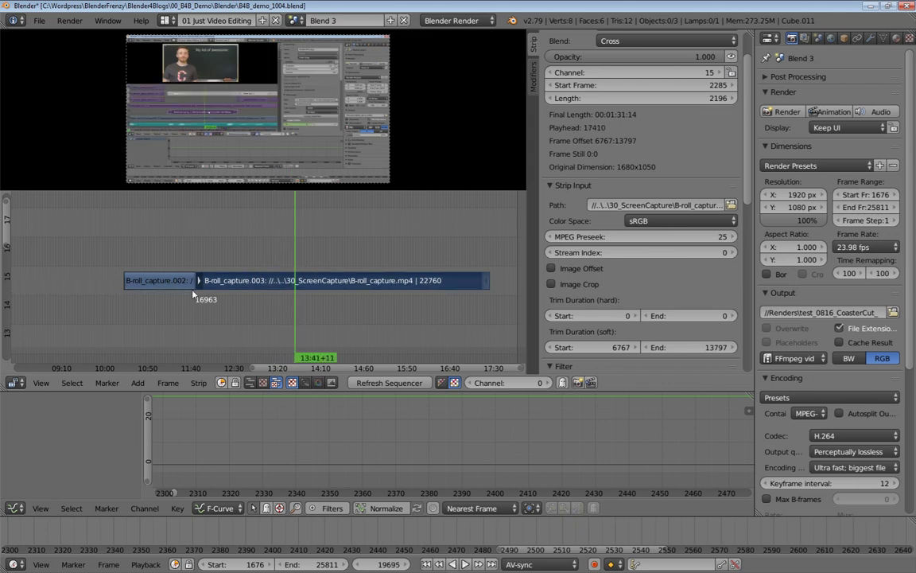
{"action": "key", "text": "shift+s"}
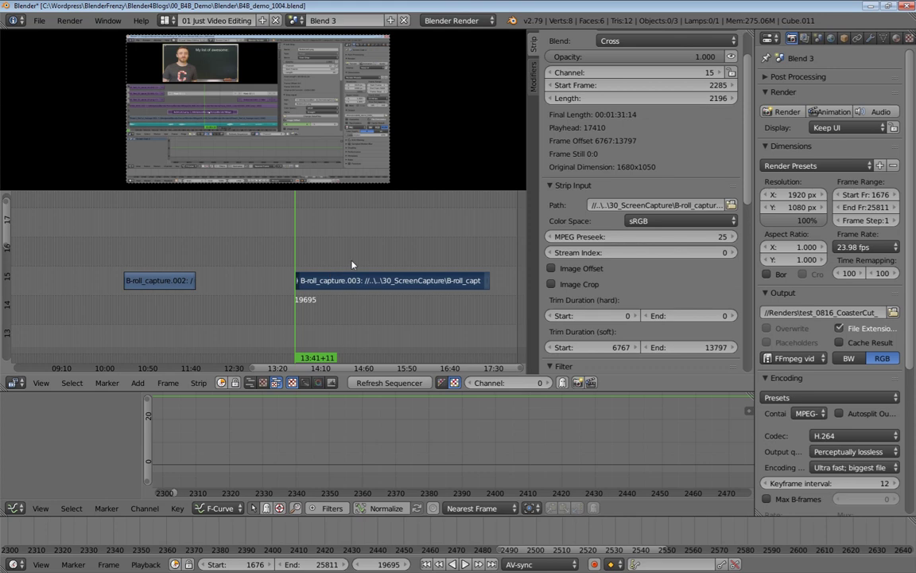
Step: Scrub through the third B-roll piece and trim its end to frame 24123, on the green-screen footage
{"action": "left_click_drag", "start_coordinate": [353, 262], "coordinate": [450, 268]}
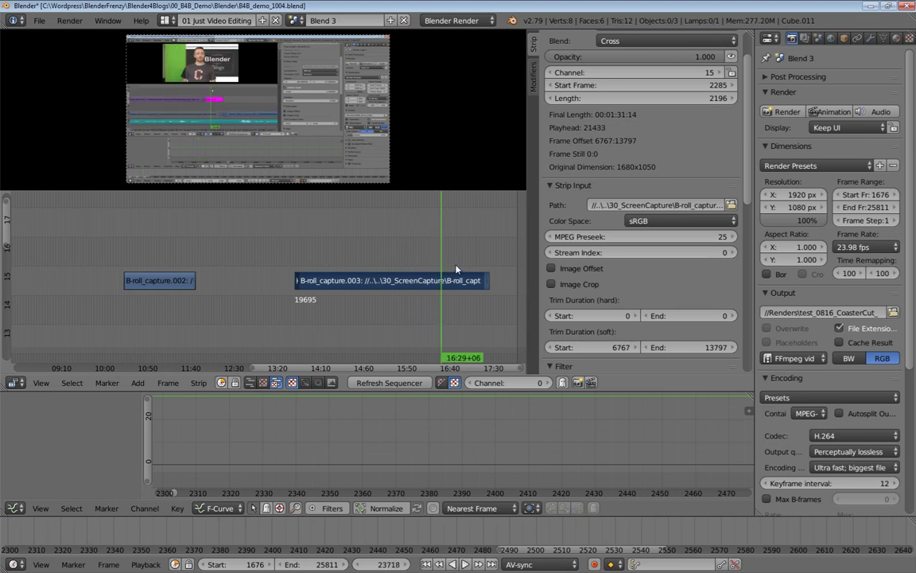
{"action": "left_click", "coordinate": [456, 265]}
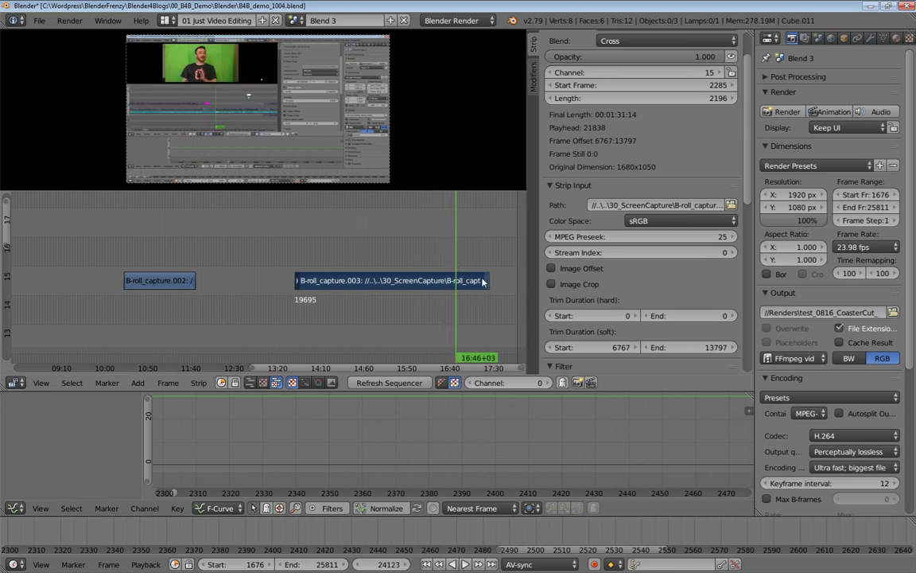
{"action": "right_click", "coordinate": [486, 281]}
{"action": "key", "text": "shift+s"}
{"action": "scroll", "coordinate": [406, 294], "scroll_direction": "down", "scroll_amount": 11}
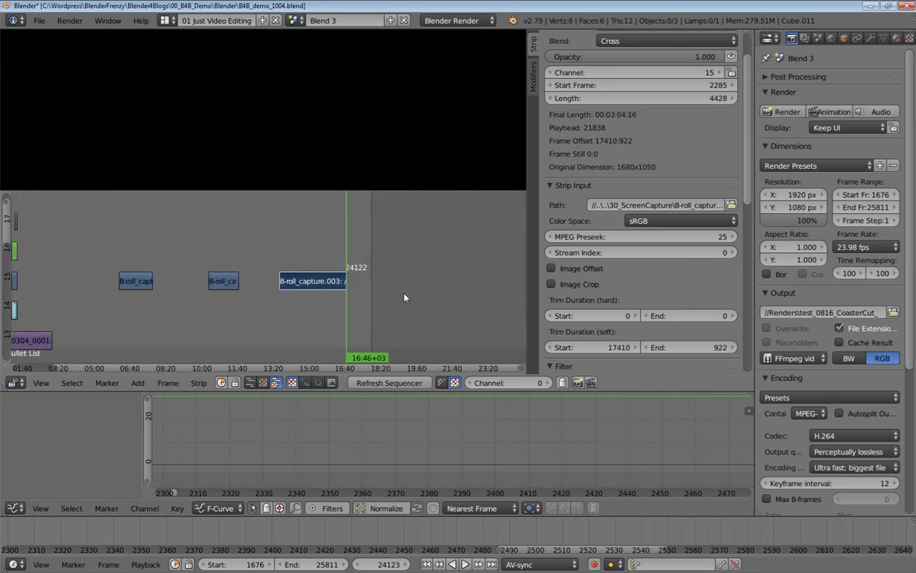
Step: Remove the gaps between the three B-roll pieces so they sit back to back
{"action": "middle_click_drag", "start_coordinate": [331, 305], "coordinate": [447, 289]}
{"action": "scroll", "coordinate": [441, 287], "scroll_direction": "up", "scroll_amount": 3}
{"action": "middle_click_drag", "start_coordinate": [347, 280], "coordinate": [374, 259]}
{"action": "middle_click_drag", "start_coordinate": [374, 259], "coordinate": [328, 296], "text": "ctrl"}
{"action": "left_click", "coordinate": [269, 227]}
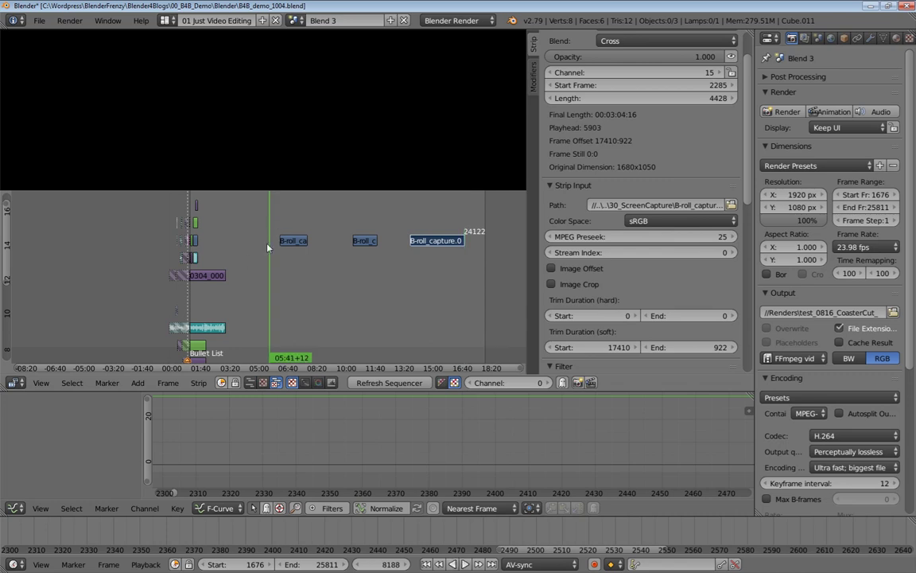
{"action": "left_click_drag", "start_coordinate": [286, 226], "coordinate": [316, 226]}
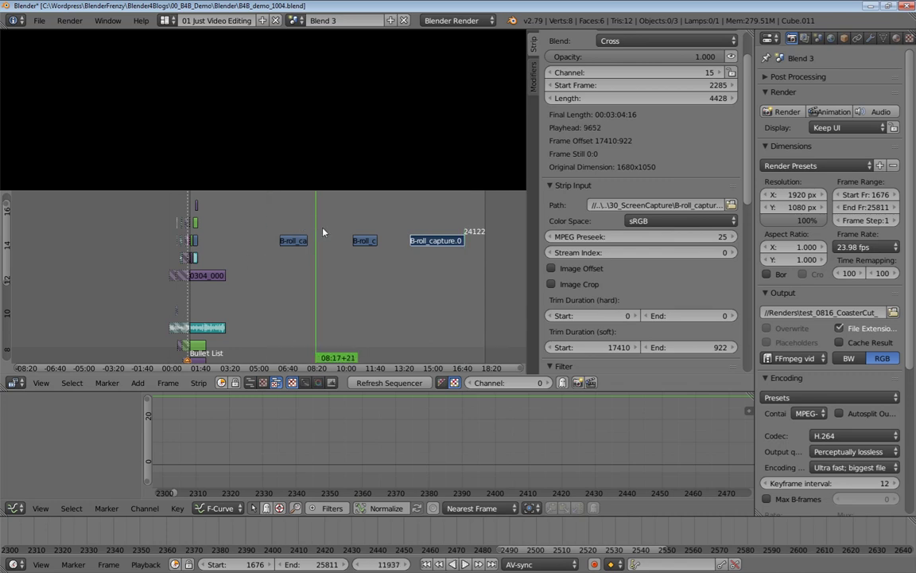
{"action": "key", "text": "shift+BackSpace"}
{"action": "middle_click_drag", "start_coordinate": [307, 238], "coordinate": [334, 273], "text": "ctrl"}
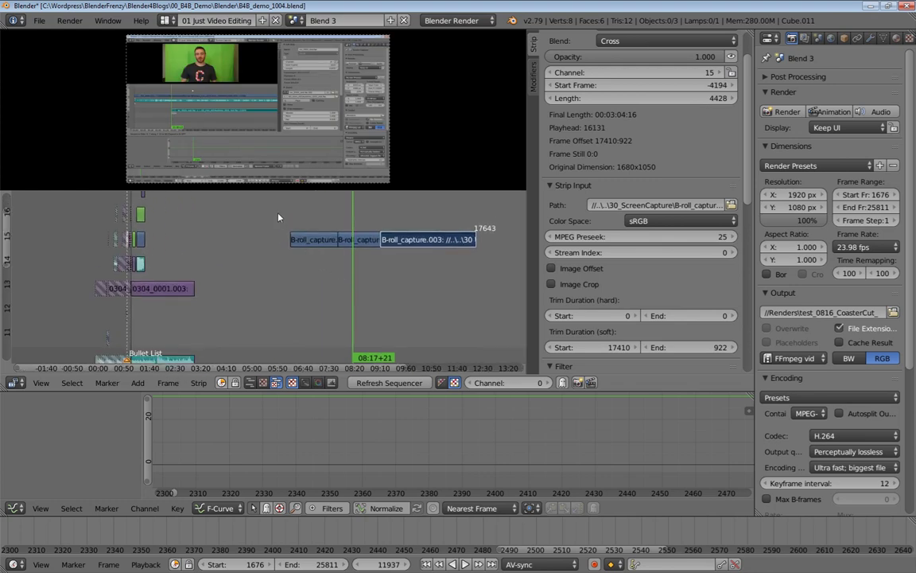
Step: Move the first B-roll piece down to channel 14, after the roller coaster clip, with a start frame of -4252
{"action": "key", "text": "g"}
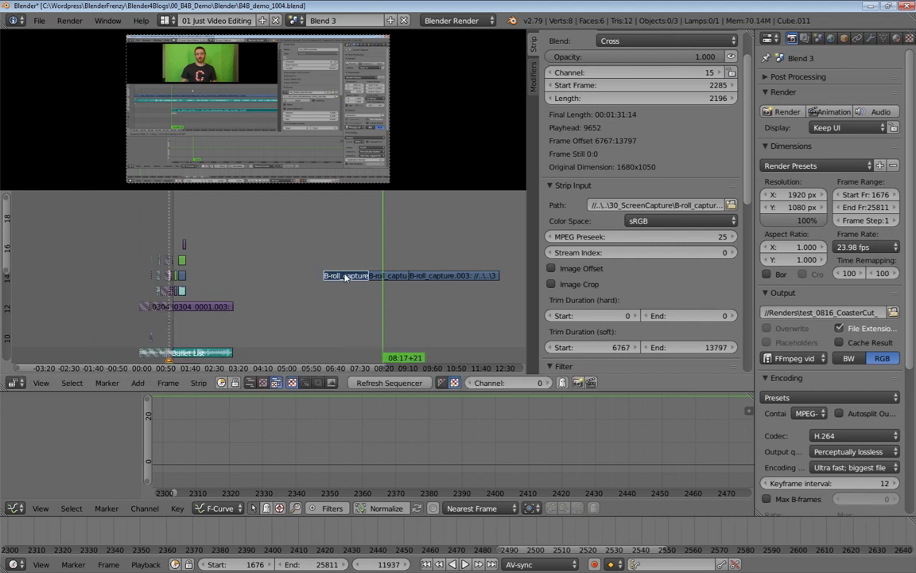
{"action": "key", "text": "g"}
{"action": "left_click", "coordinate": [183, 284]}
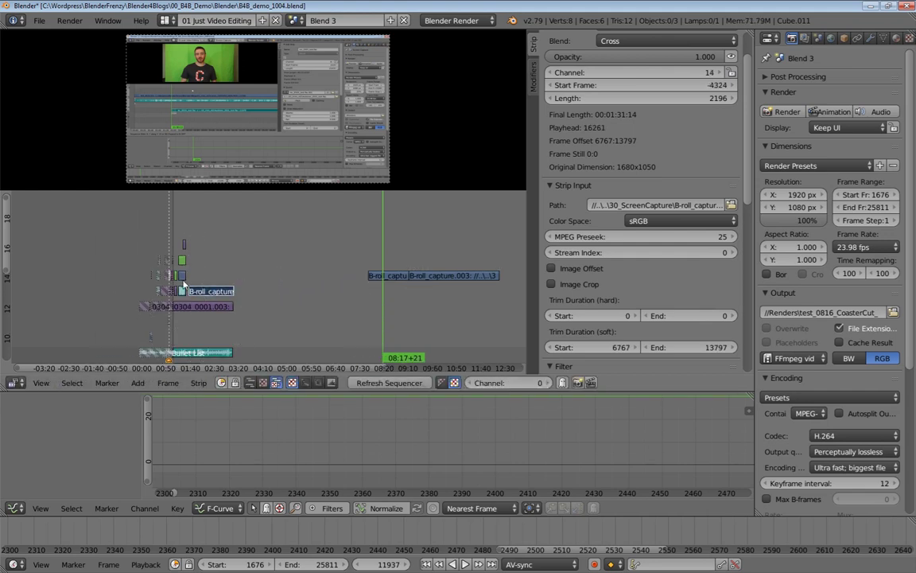
{"action": "scroll", "coordinate": [201, 278], "scroll_direction": "up", "scroll_amount": 5}
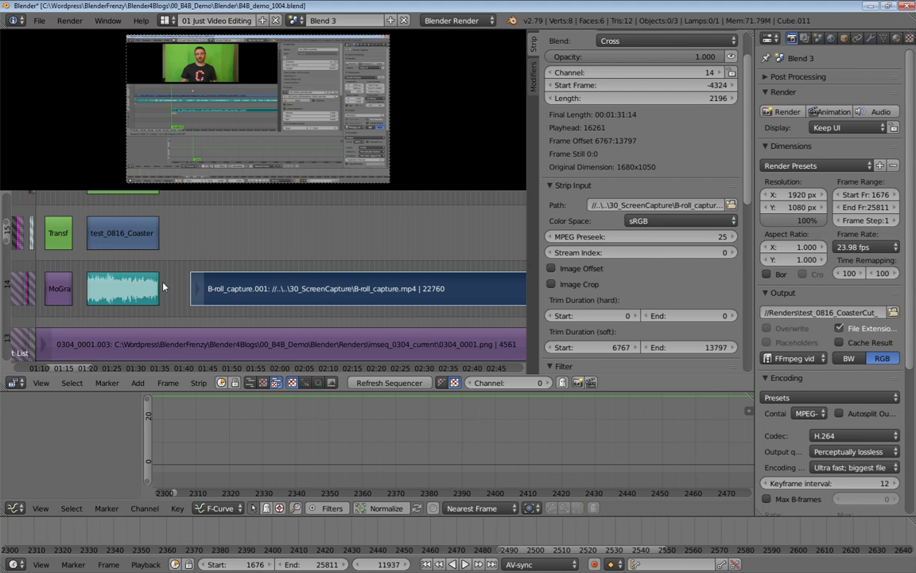
{"action": "scroll", "coordinate": [164, 286], "scroll_direction": "down", "scroll_amount": 3}
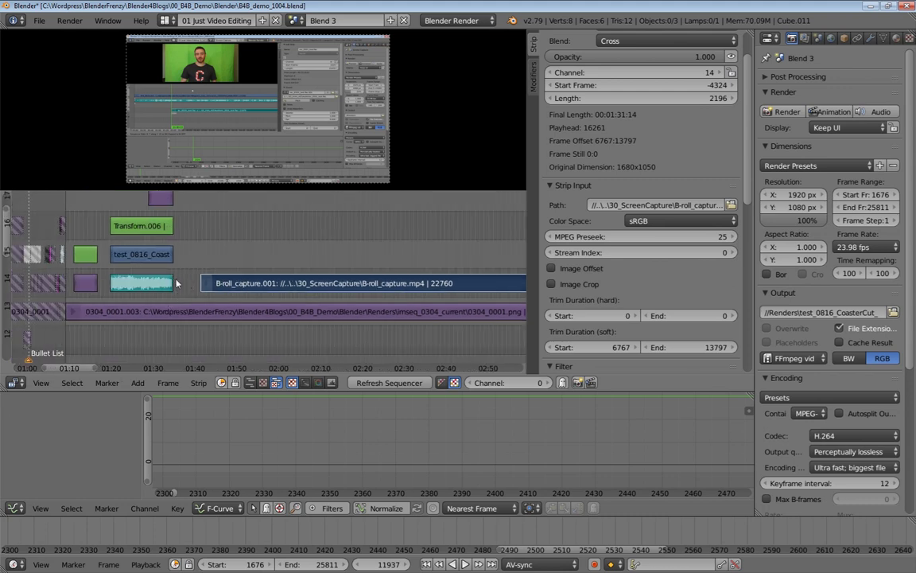
{"action": "middle_click_drag", "start_coordinate": [239, 286], "coordinate": [246, 301], "text": "ctrl"}
{"action": "middle_click_drag", "start_coordinate": [246, 301], "coordinate": [225, 279]}
{"action": "key", "text": "g"}
{"action": "left_click", "coordinate": [302, 311]}
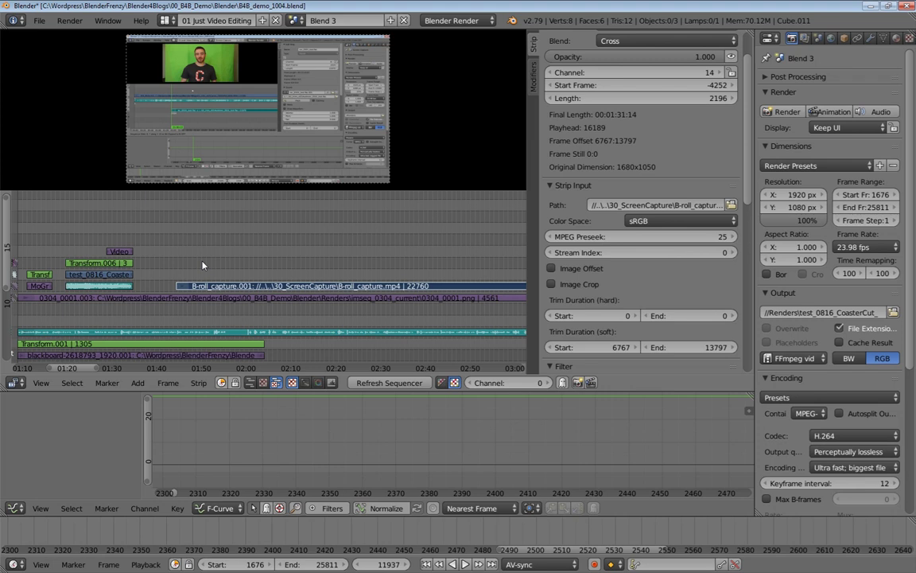
Step: Preview the placed B-roll piece and move it earlier so it starts at the playhead on frame 2315
{"action": "left_click", "coordinate": [202, 265]}
{"action": "key", "text": "alt+a"}
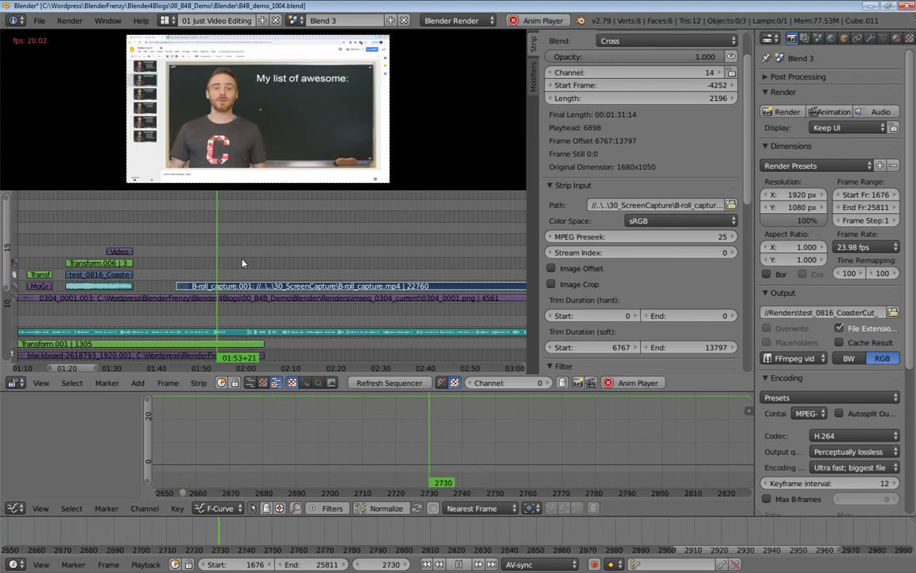
{"action": "key", "text": "alt+a"}
{"action": "scroll", "coordinate": [197, 273], "scroll_direction": "up", "scroll_amount": 5}
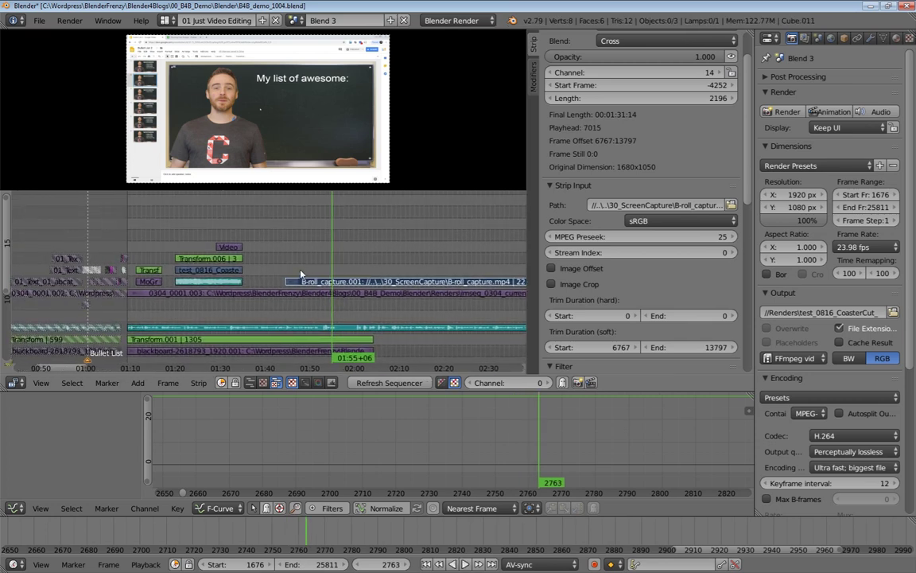
{"action": "left_click", "coordinate": [222, 274]}
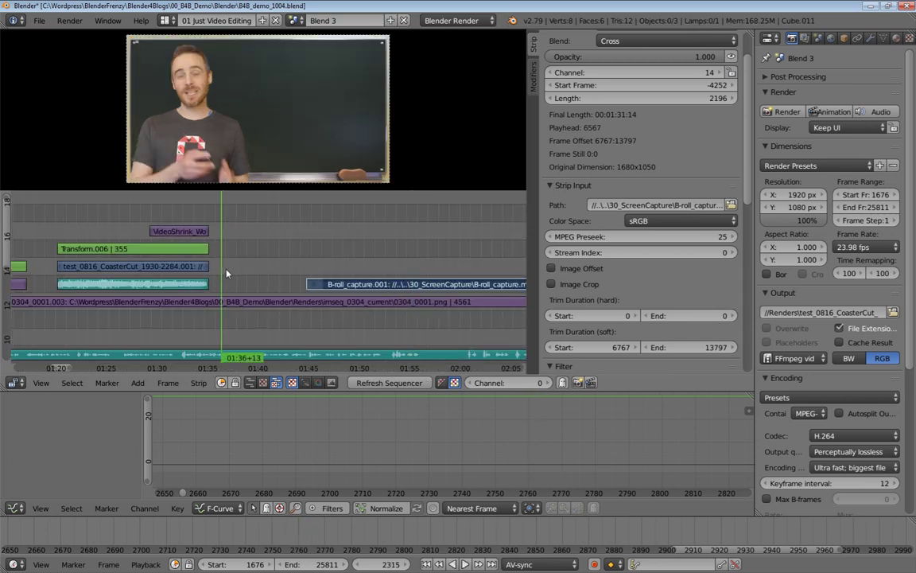
{"action": "key", "text": "g"}
{"action": "left_click", "coordinate": [240, 252]}
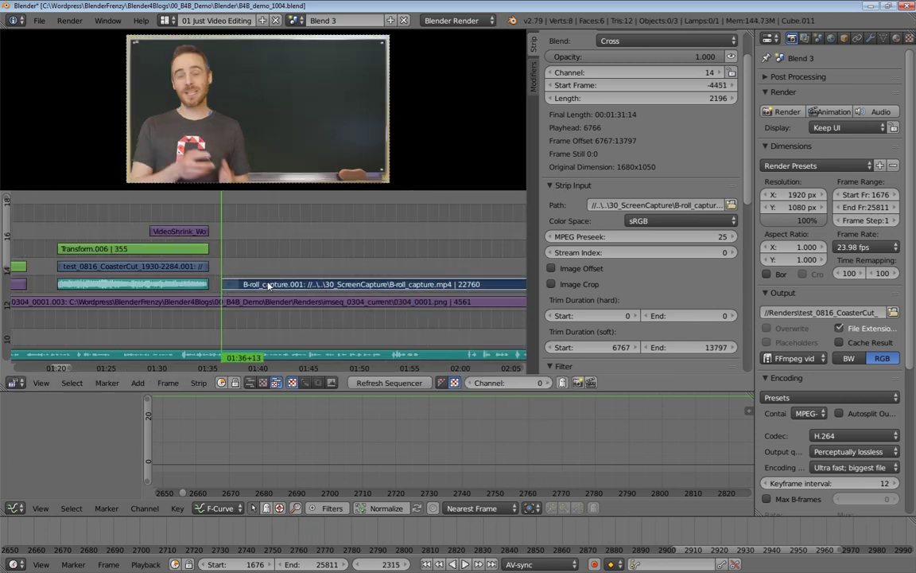
Step: Play the first B-roll piece and scrub through it to frame 2986 to review which footage it shows
{"action": "key", "text": "alt+a"}
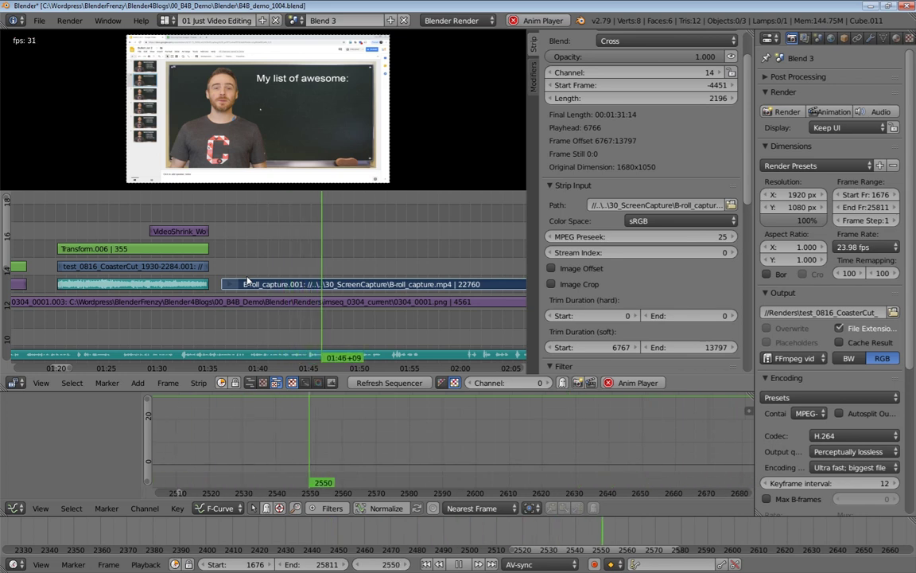
{"action": "key", "text": "alt+a"}
{"action": "scroll", "coordinate": [247, 280], "scroll_direction": "up", "scroll_amount": 2}
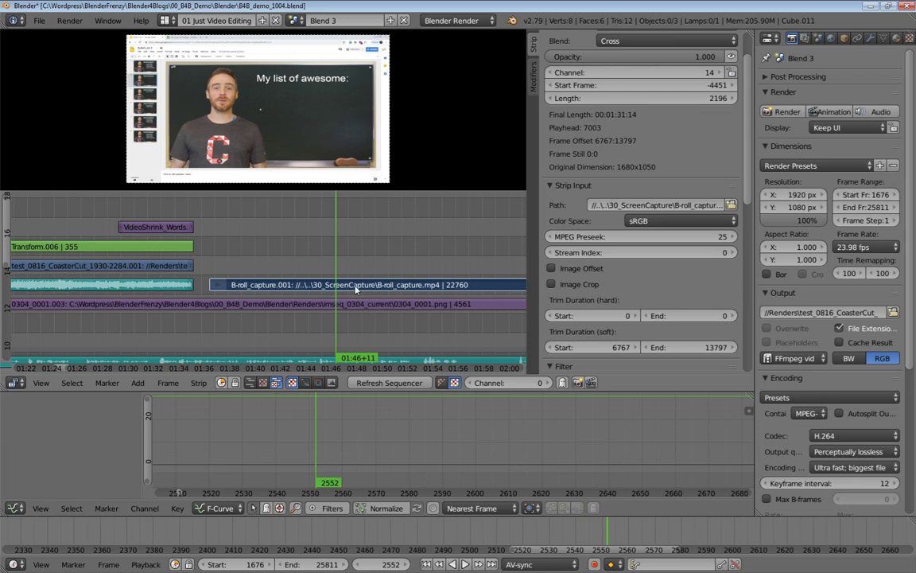
{"action": "scroll", "coordinate": [344, 289], "scroll_direction": "down", "scroll_amount": 6}
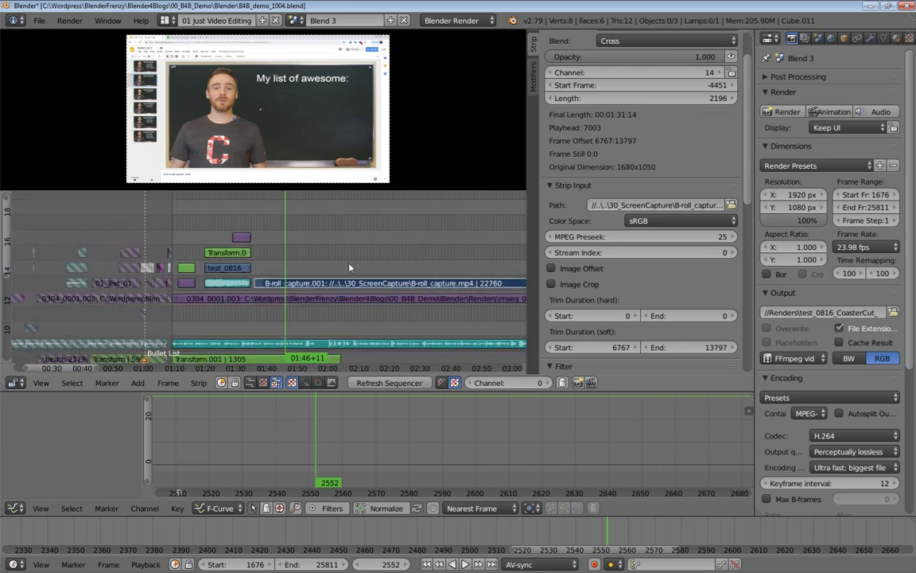
{"action": "key", "text": "alt+a"}
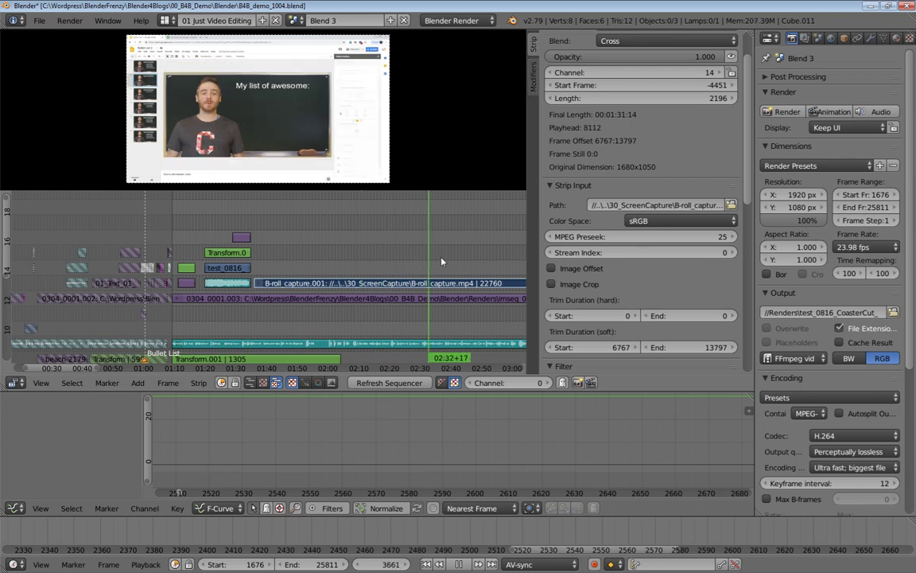
{"action": "left_click_drag", "start_coordinate": [401, 258], "coordinate": [342, 256]}
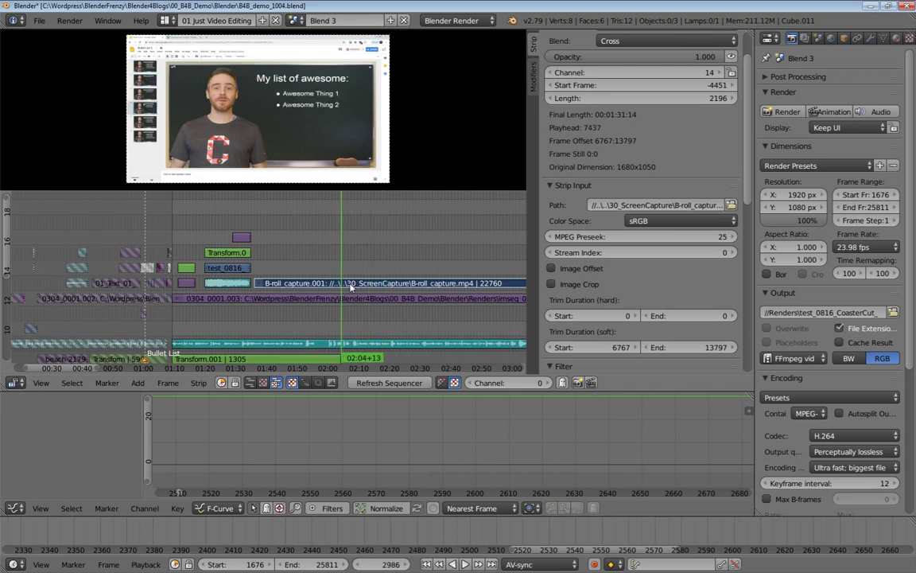
{"action": "scroll", "coordinate": [368, 286], "scroll_direction": "up", "scroll_amount": 4}
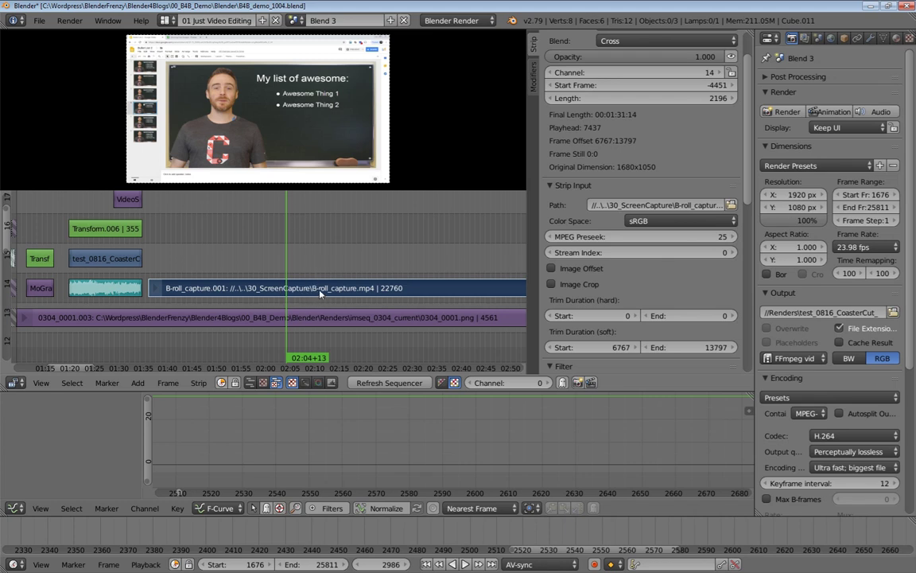
Step: Try to slip the footage inside the first B-roll strip without moving the strip itself
{"action": "key", "text": "s"}
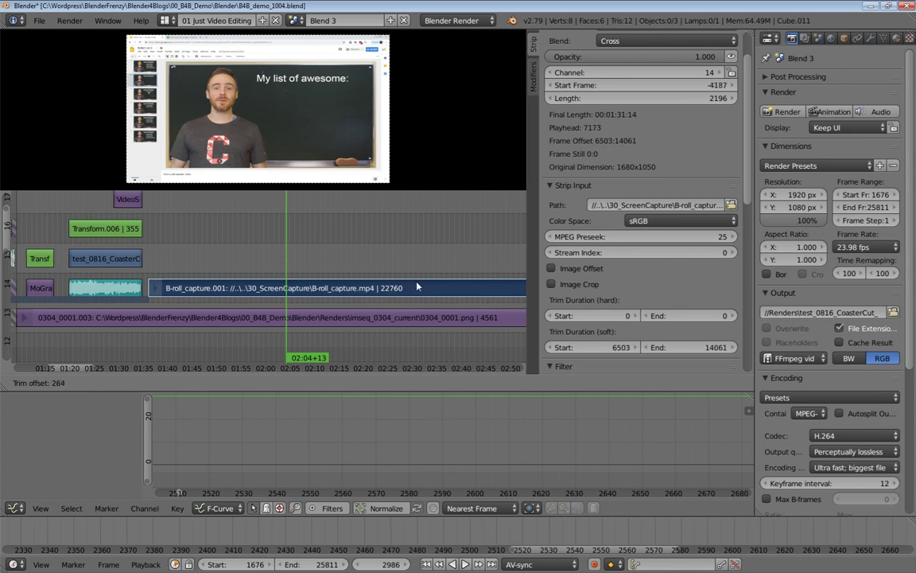
{"action": "left_click", "coordinate": [347, 278]}
{"action": "scroll", "coordinate": [350, 271], "scroll_direction": "down", "scroll_amount": 3}
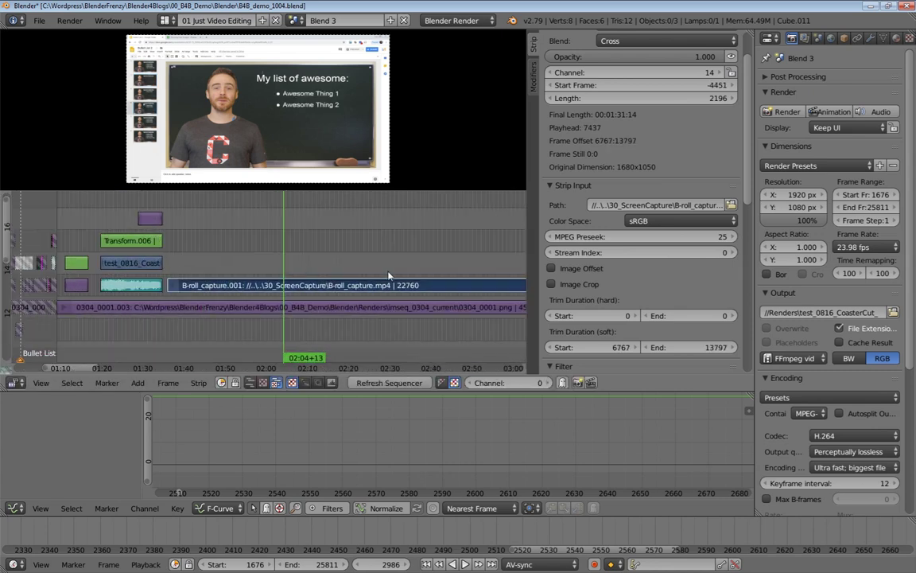
Step: Move the third B-roll piece up to channel 21, clear of the other strips, with a start frame of -4376
{"action": "scroll", "coordinate": [360, 263], "scroll_direction": "down", "scroll_amount": 5}
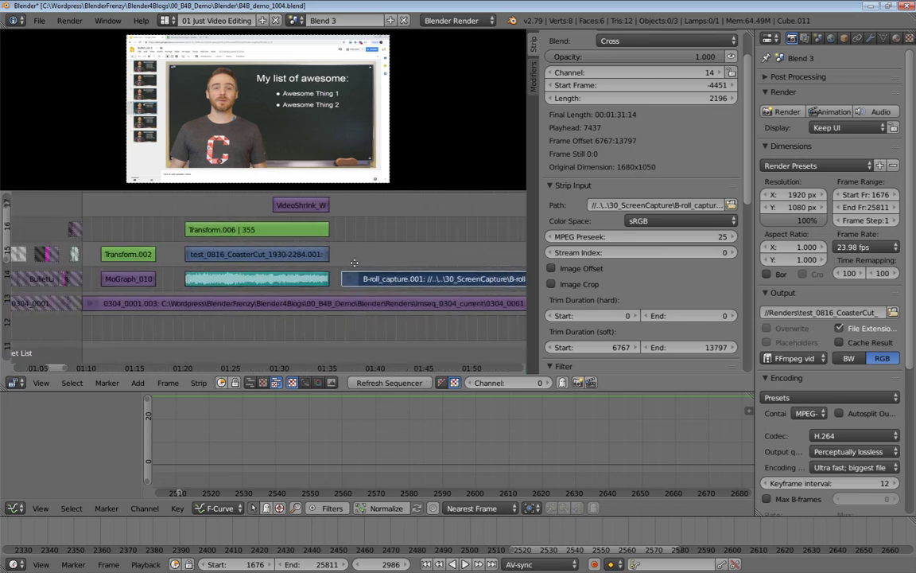
{"action": "middle_click_drag", "start_coordinate": [340, 276], "coordinate": [159, 263]}
{"action": "middle_click_drag", "start_coordinate": [433, 267], "coordinate": [354, 288], "text": "ctrl"}
{"action": "middle_click_drag", "start_coordinate": [356, 293], "coordinate": [305, 299]}
{"action": "middle_click_drag", "start_coordinate": [324, 291], "coordinate": [347, 284], "text": "ctrl"}
{"action": "right_click", "coordinate": [368, 271]}
{"action": "key", "text": "g"}
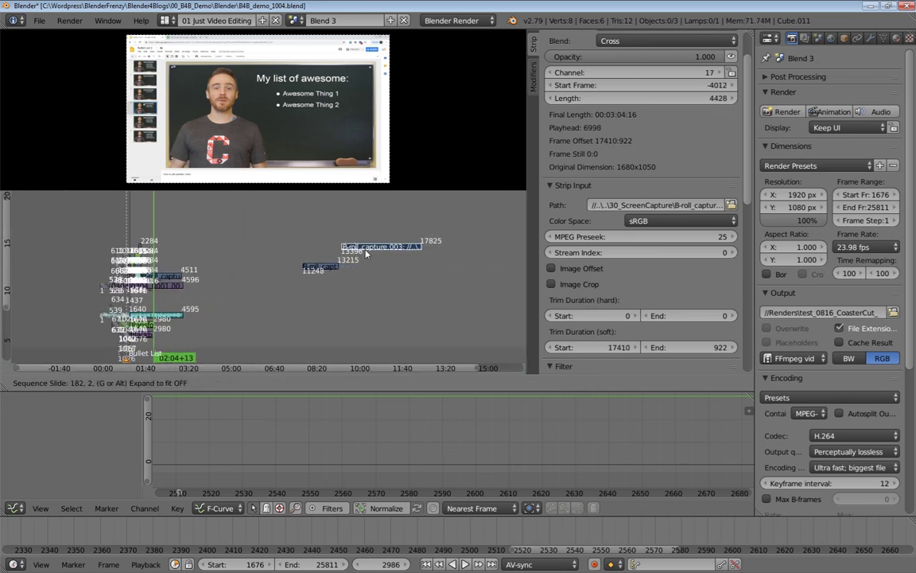
{"action": "left_click", "coordinate": [362, 211]}
Step: Set the playhead to frame 14443 and slip the third B-roll piece's footage to soft trims of 16666 and 1666
{"action": "middle_click_drag", "start_coordinate": [354, 233], "coordinate": [357, 259]}
{"action": "left_click", "coordinate": [357, 260]}
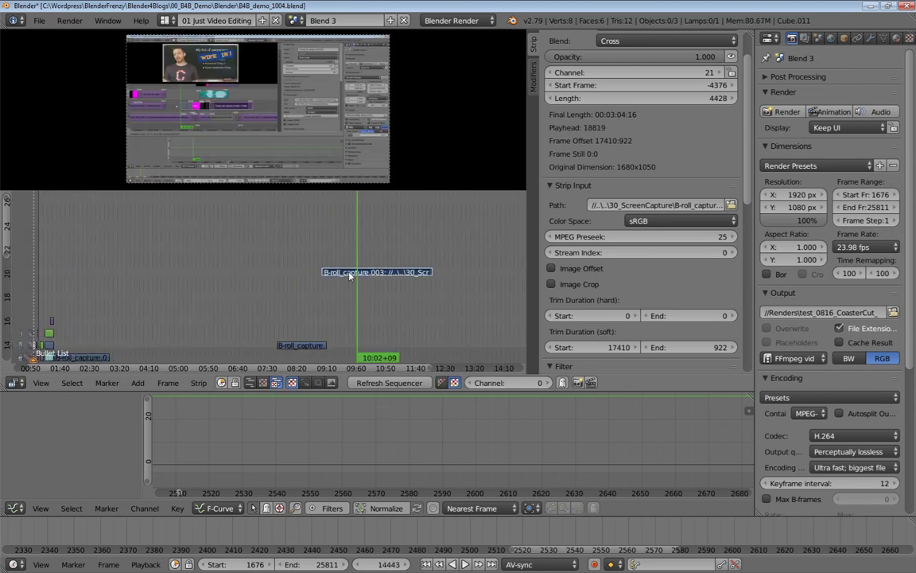
{"action": "key", "text": "s"}
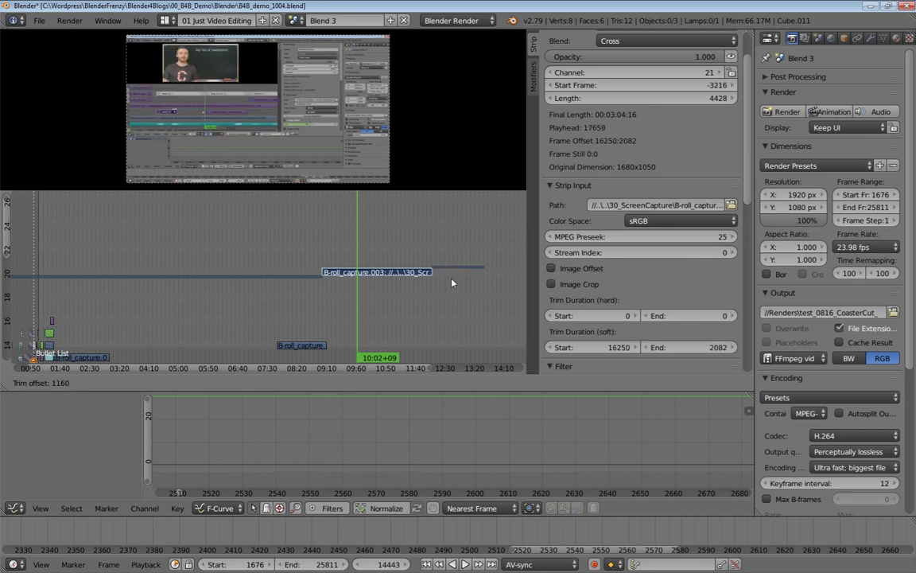
{"action": "left_click", "coordinate": [408, 288]}
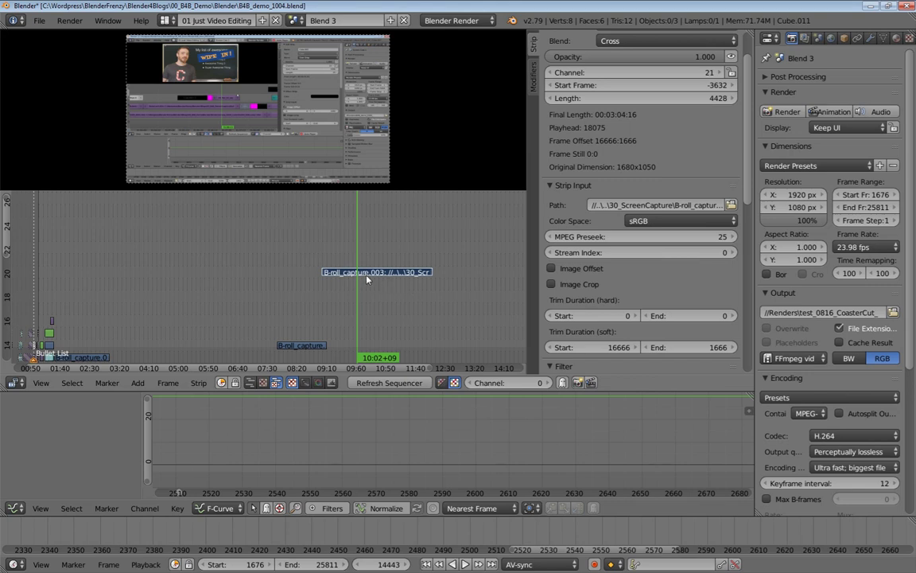
Step: Move the slipped B-roll piece down to channel 15, directly after the second B-roll piece
{"action": "key", "text": "g"}
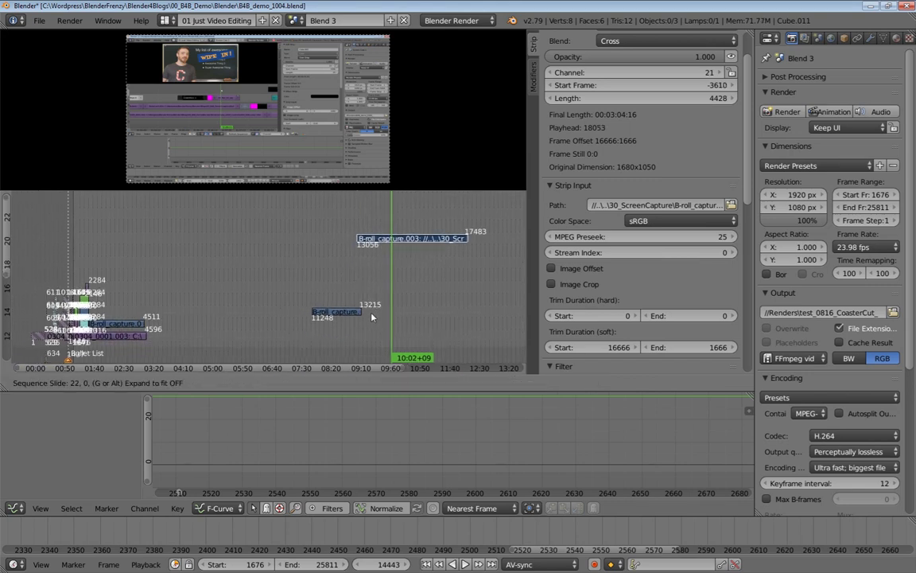
{"action": "left_click", "coordinate": [273, 308]}
{"action": "middle_click_drag", "start_coordinate": [253, 309], "coordinate": [374, 274]}
{"action": "middle_click_drag", "start_coordinate": [236, 309], "coordinate": [390, 264], "text": "ctrl"}
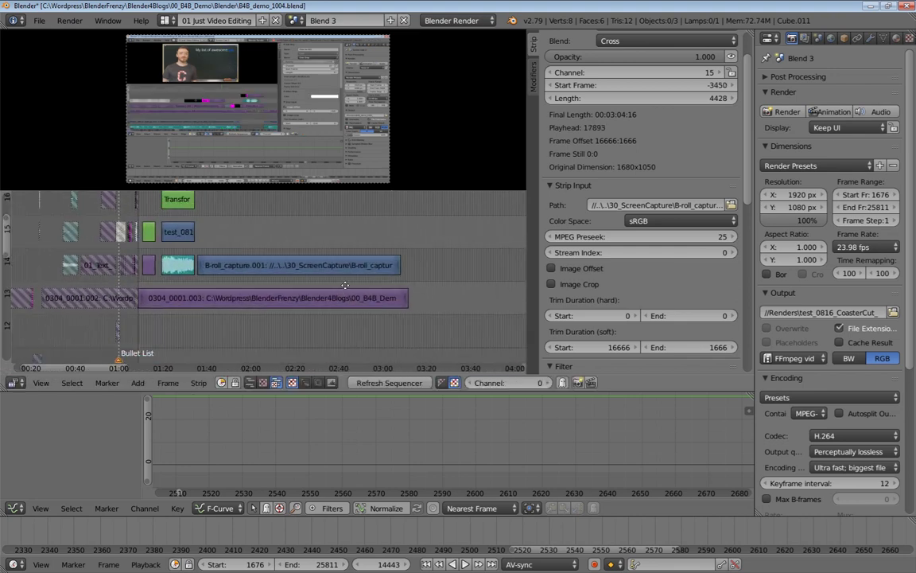
Step: Play and scrub through the first B-roll strip to examine where the bullet-list slide footage is usable
{"action": "middle_click_drag", "start_coordinate": [271, 283], "coordinate": [314, 253], "text": "ctrl"}
{"action": "left_click", "coordinate": [216, 236]}
{"action": "key", "text": "alt+a"}
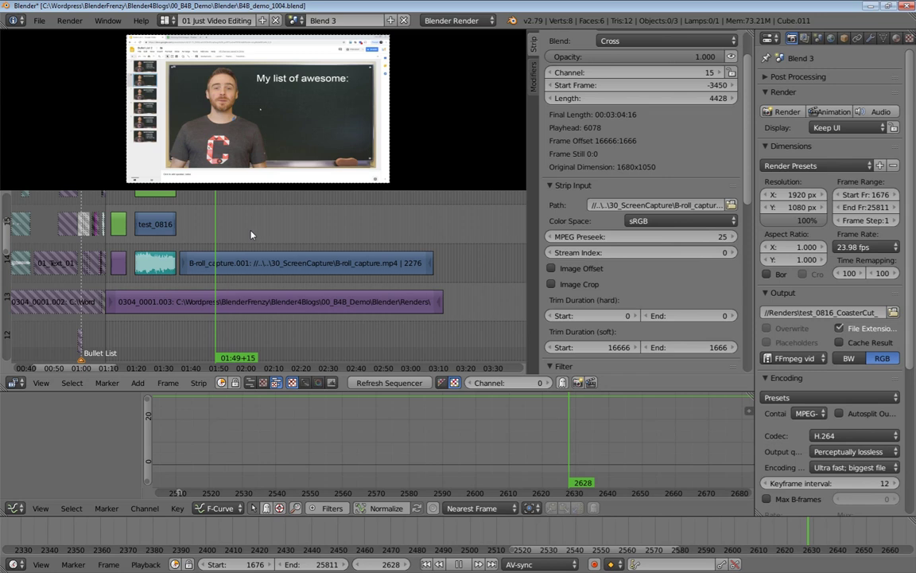
{"action": "left_click", "coordinate": [249, 236]}
{"action": "key", "text": "alt+a"}
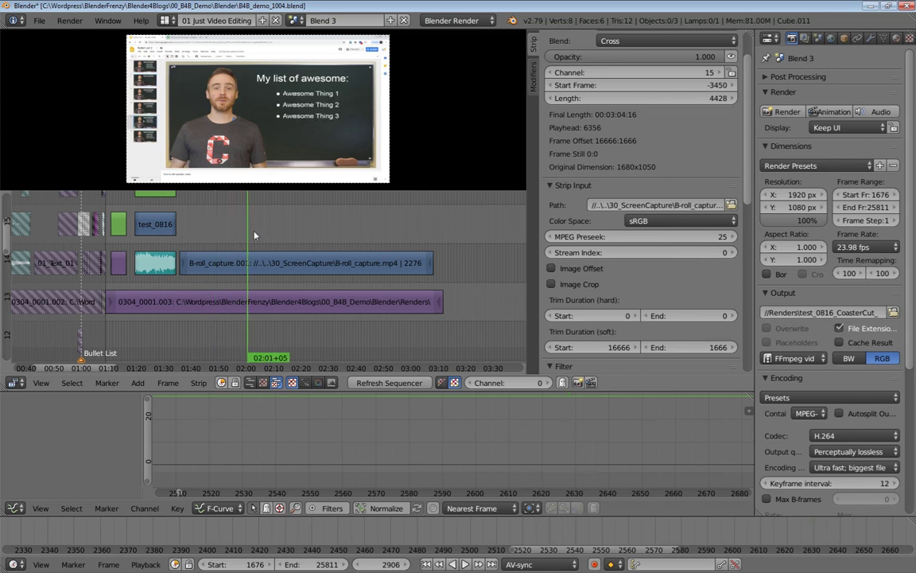
{"action": "left_click", "coordinate": [258, 236]}
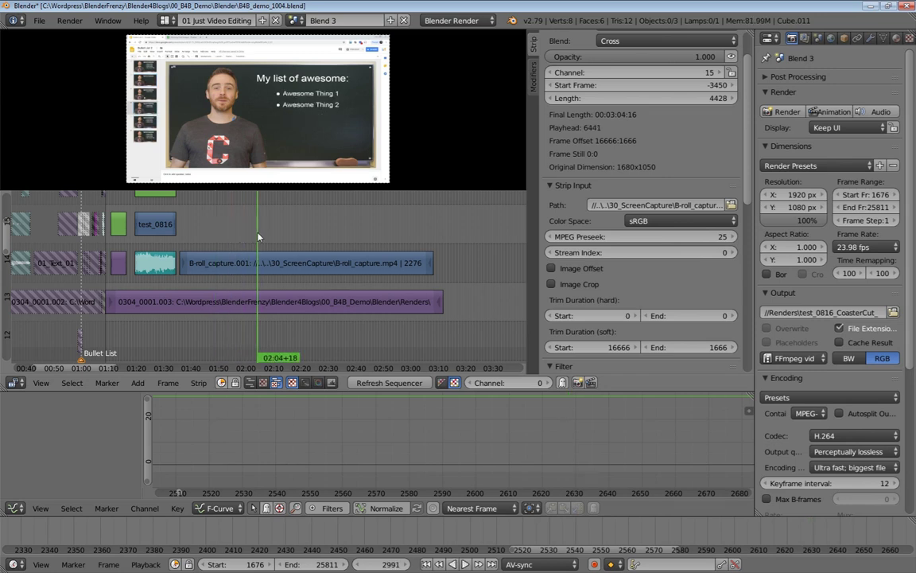
{"action": "left_click_drag", "start_coordinate": [279, 236], "coordinate": [291, 240]}
{"action": "left_click", "coordinate": [293, 242]}
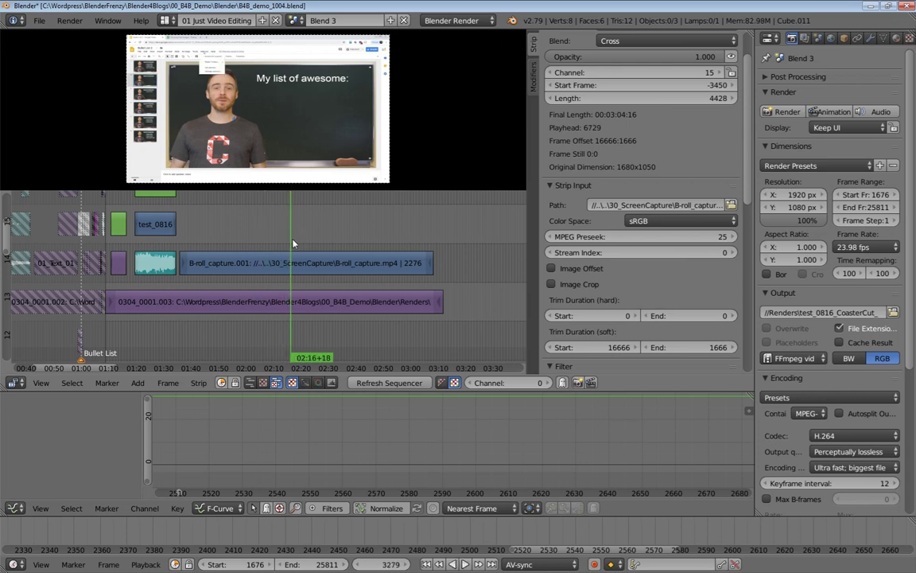
Step: Set the playhead to frame 2878 and trim the start of the first B-roll strip to it
{"action": "left_click", "coordinate": [241, 238]}
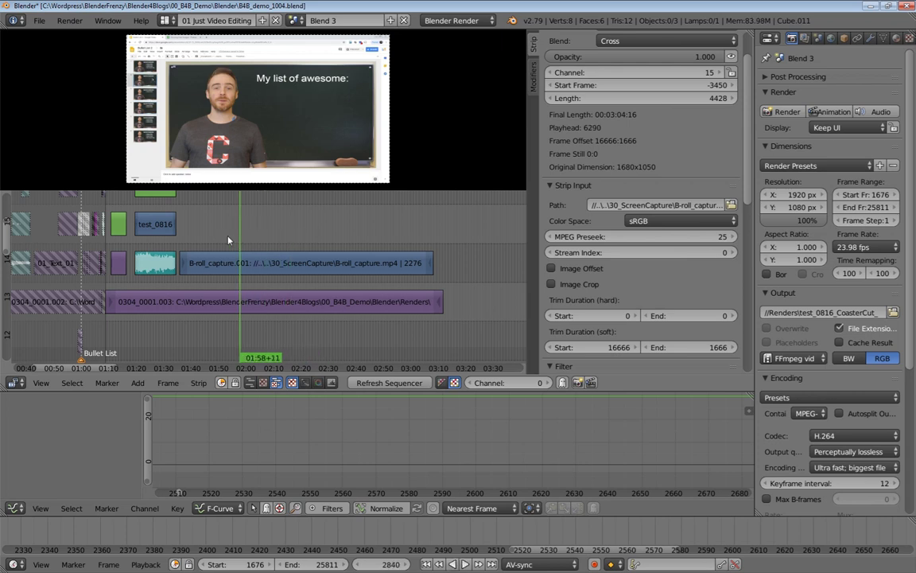
{"action": "left_click_drag", "start_coordinate": [241, 242], "coordinate": [245, 246]}
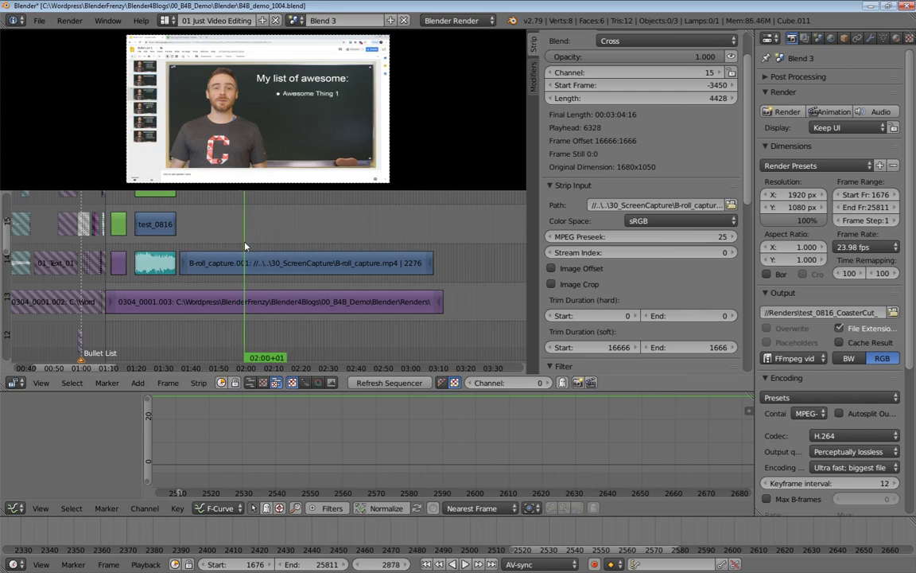
{"action": "left_click", "coordinate": [184, 263]}
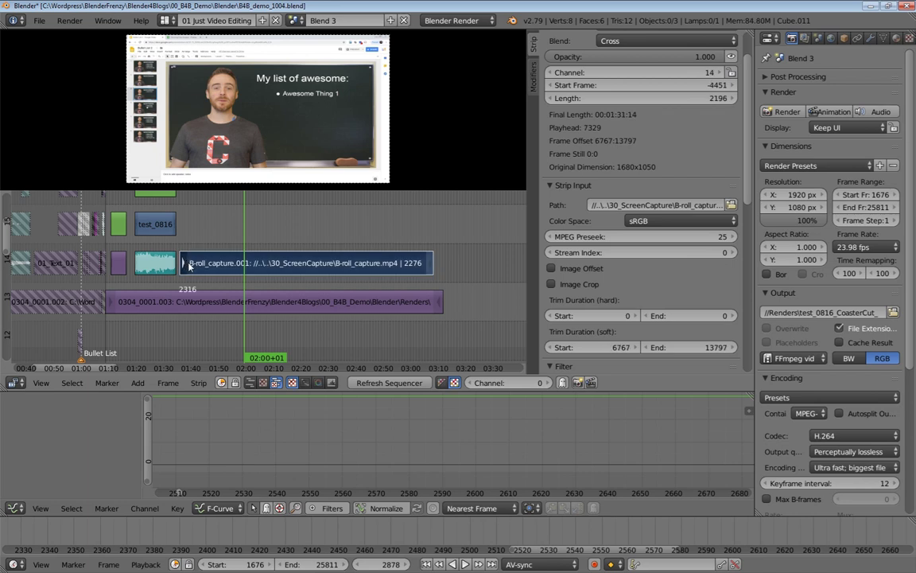
{"action": "key", "text": "shift+s"}
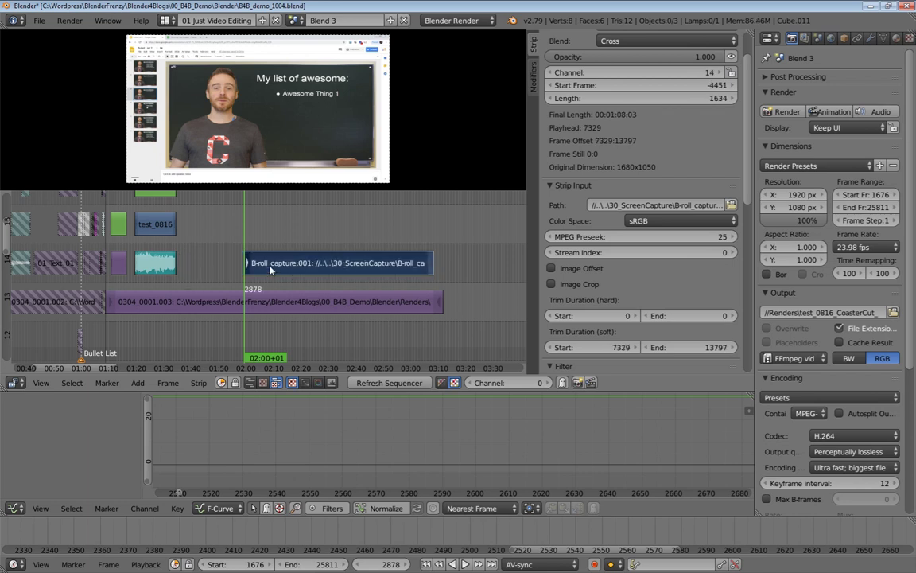
Step: Move the trimmed B-roll strip back toward the roller coaster clip on channel 14, with a start frame of -4889
{"action": "middle_click_drag", "start_coordinate": [208, 252], "coordinate": [345, 278], "text": "ctrl"}
{"action": "middle_click_drag", "start_coordinate": [239, 277], "coordinate": [257, 279], "text": "ctrl"}
{"action": "middle_click_drag", "start_coordinate": [256, 279], "coordinate": [265, 303]}
{"action": "key", "text": "s"}
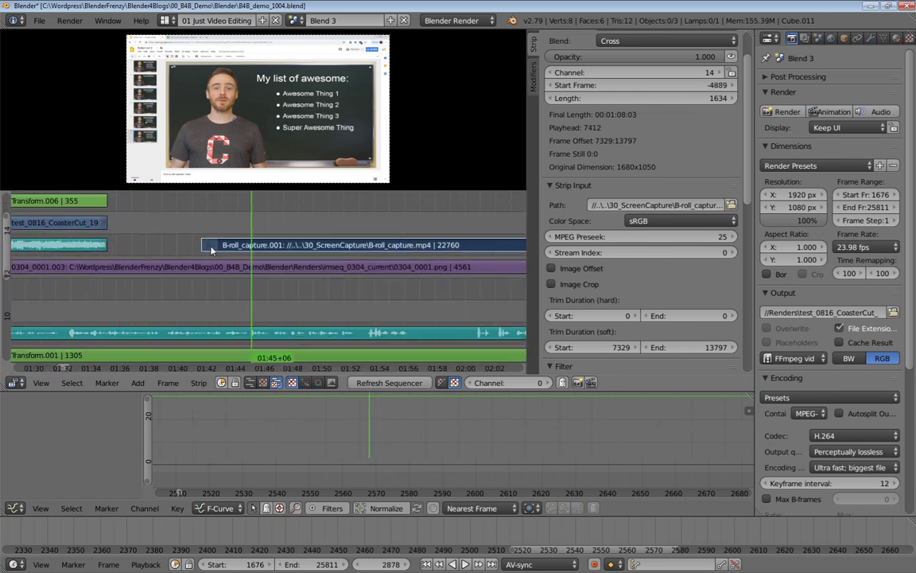
Step: Extend the start of the first B-roll strip to frame 2394 and cut the strip at frame 2523
{"action": "right_click_drag", "start_coordinate": [209, 248], "coordinate": [181, 248]}
{"action": "left_click", "coordinate": [181, 248]}
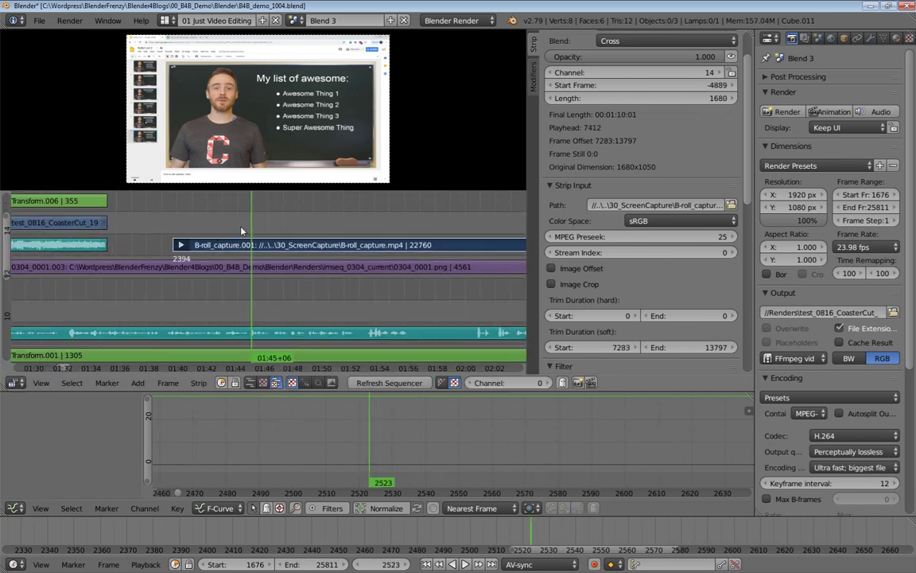
{"action": "right_click", "coordinate": [264, 245]}
{"action": "key", "text": "k"}
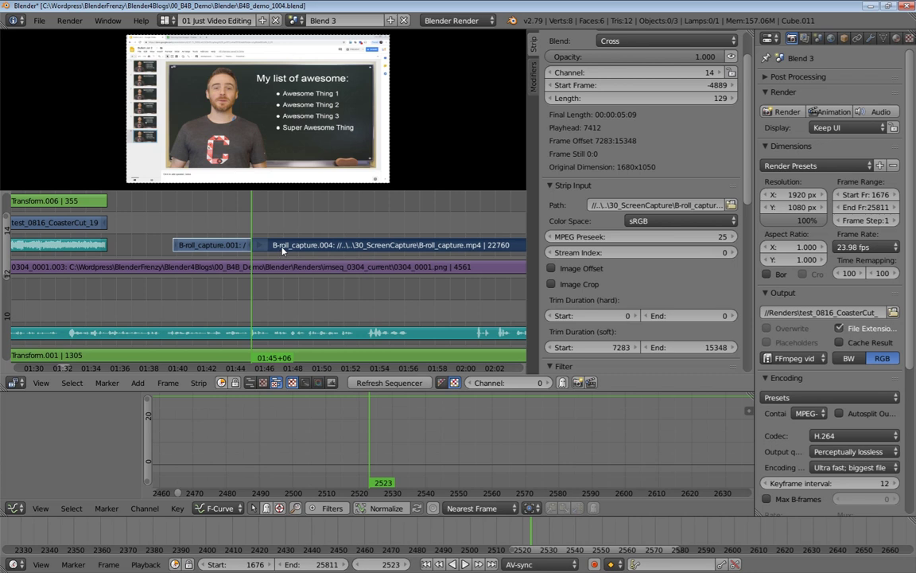
Step: Trim the start of the remaining B-roll piece to frame 2812 and slide it against the end of the first piece
{"action": "left_click_drag", "start_coordinate": [323, 228], "coordinate": [422, 228]}
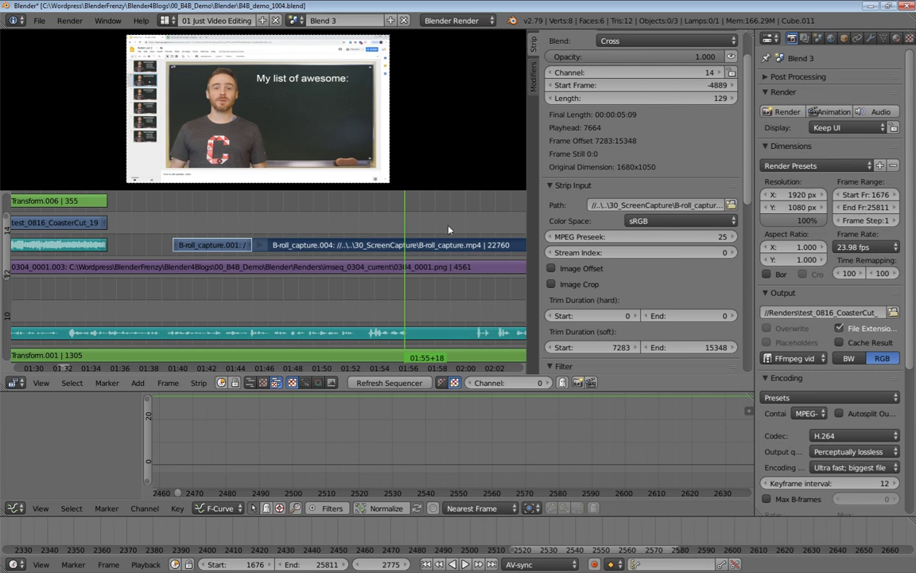
{"action": "left_click", "coordinate": [447, 227]}
{"action": "middle_click_drag", "start_coordinate": [447, 227], "coordinate": [355, 238], "text": "ctrl"}
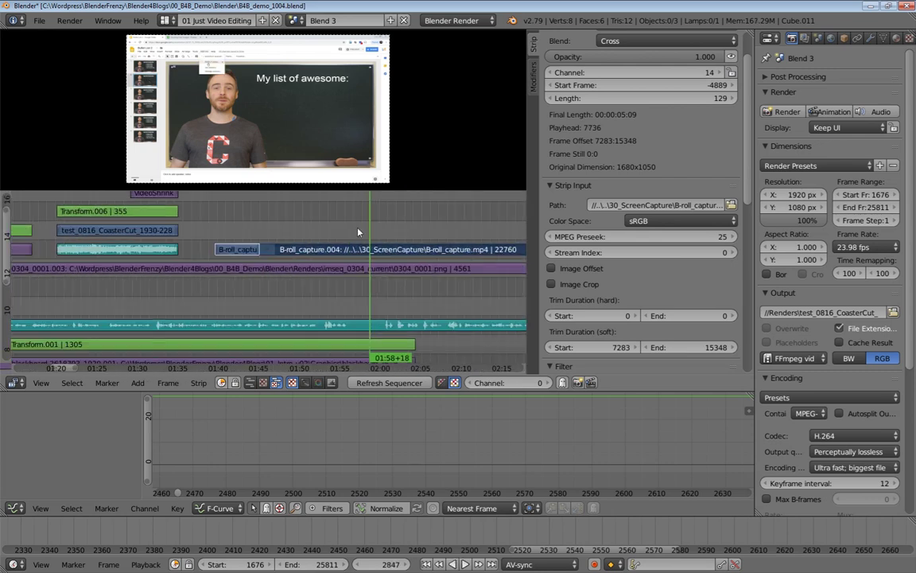
{"action": "left_click", "coordinate": [358, 233]}
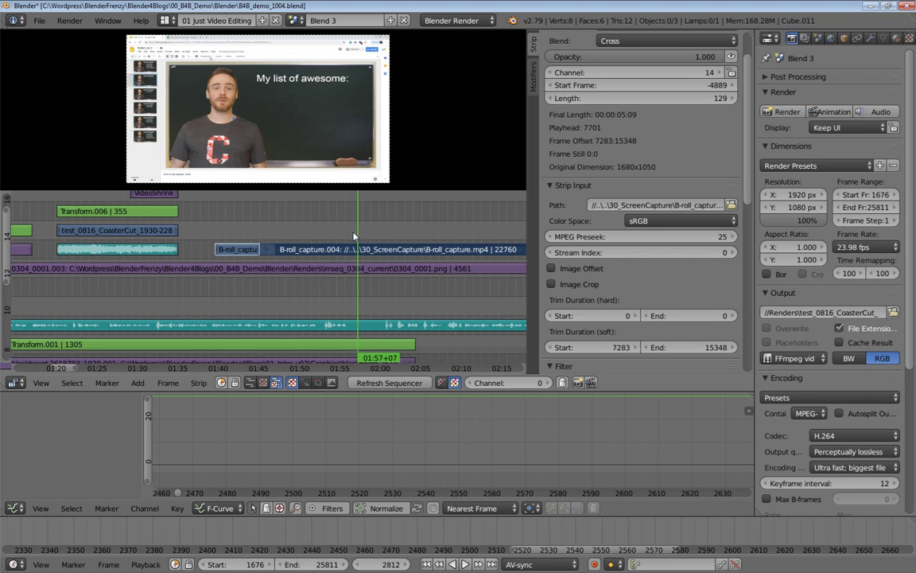
{"action": "right_click", "coordinate": [268, 255]}
{"action": "key", "text": "g"}
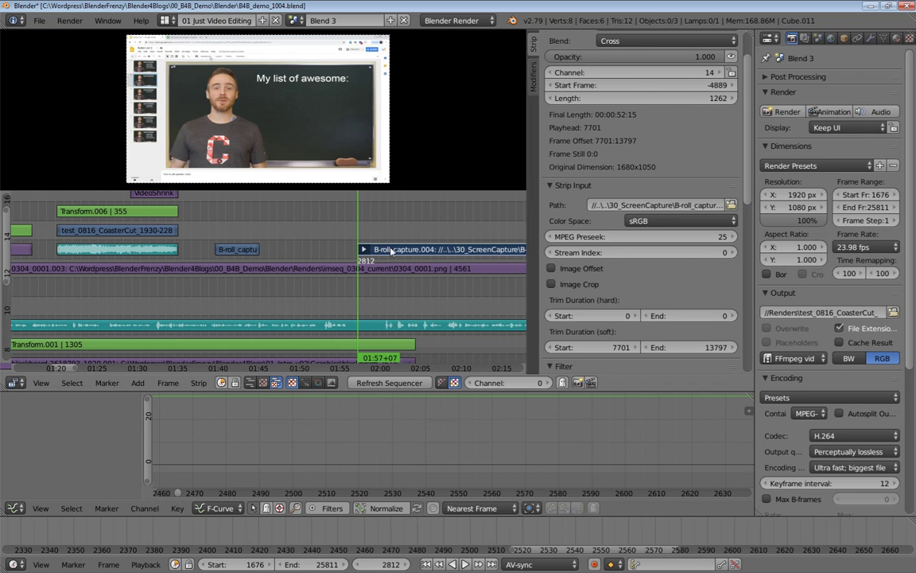
{"action": "left_click", "coordinate": [277, 253]}
Step: Play back the joined B-roll pieces and trim the start of the second piece to frame 2642
{"action": "left_click", "coordinate": [243, 223]}
{"action": "key", "text": "alt+a"}
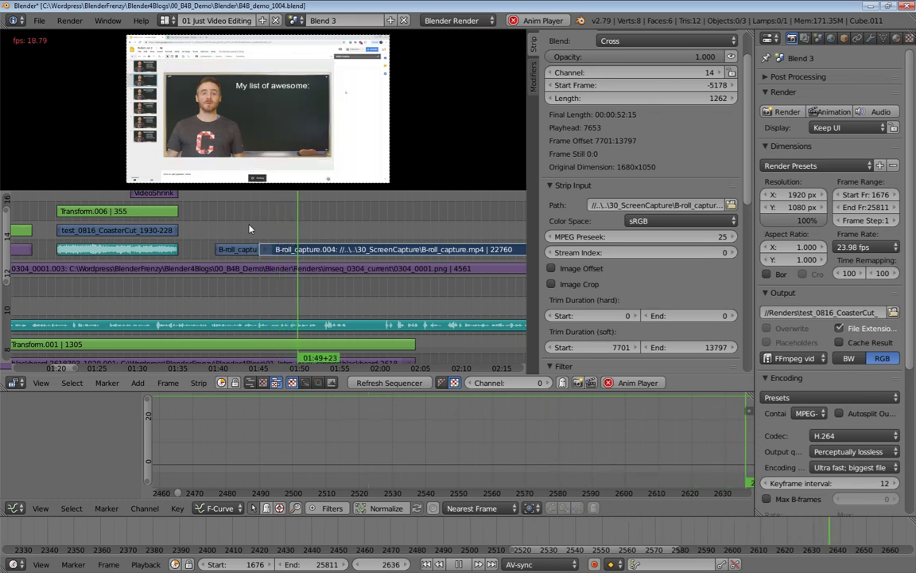
{"action": "key", "text": "alt+a"}
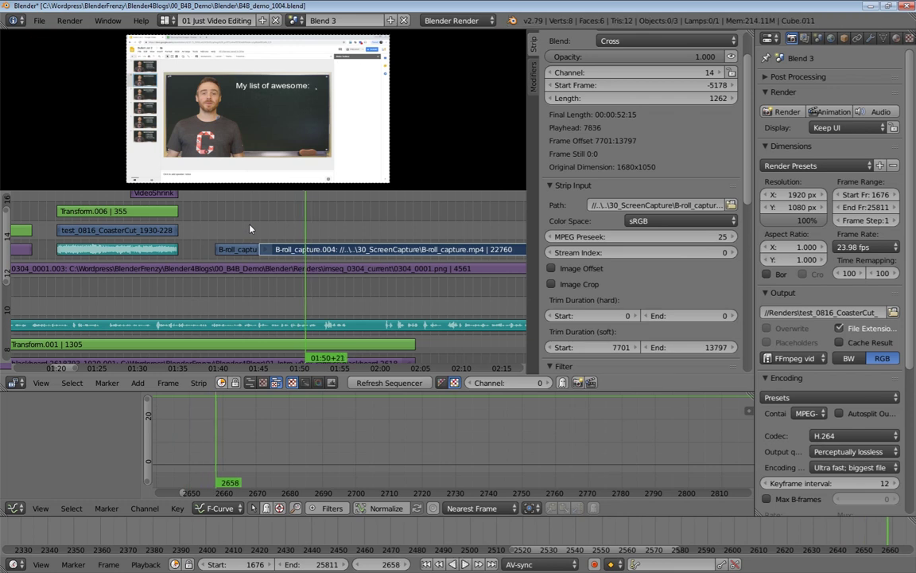
{"action": "left_click", "coordinate": [298, 234]}
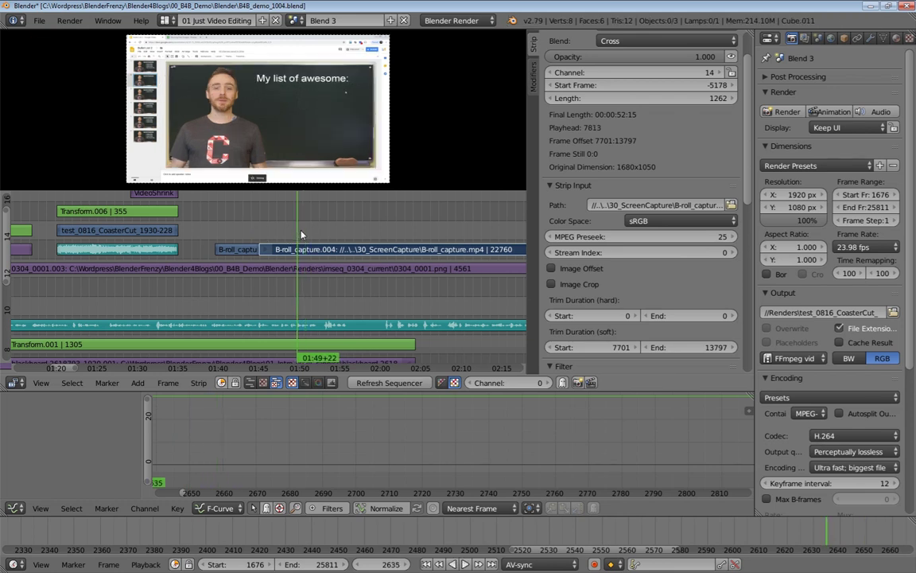
{"action": "left_click", "coordinate": [300, 231]}
{"action": "key", "text": "shift+s"}
{"action": "key", "text": "a"}
Step: Slide the shortened second piece back against the first, with a start frame of -5297
{"action": "right_click", "coordinate": [336, 251]}
{"action": "key", "text": "g"}
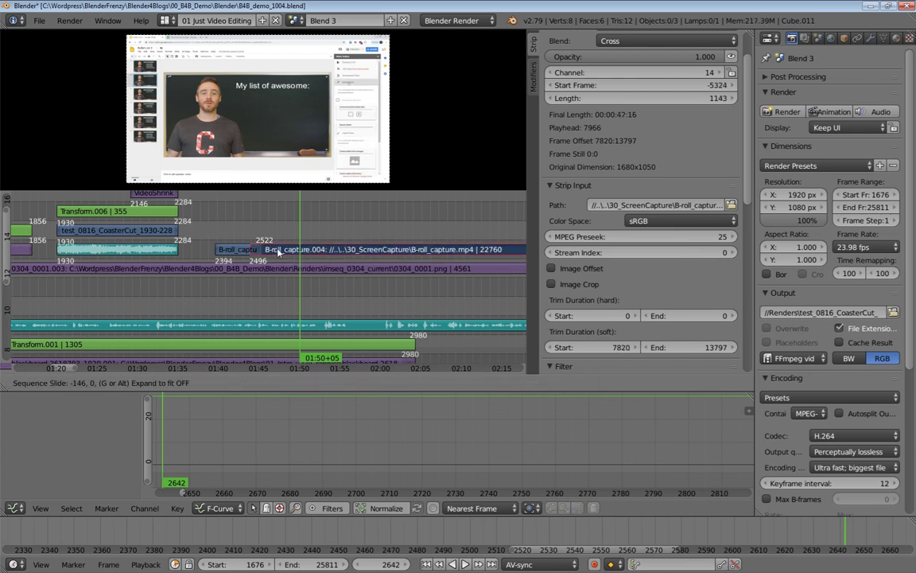
{"action": "left_click", "coordinate": [249, 224]}
Step: Play from just before the join and cut the second B-roll piece at frame 2594
{"action": "left_click", "coordinate": [250, 230]}
{"action": "key", "text": "alt+a"}
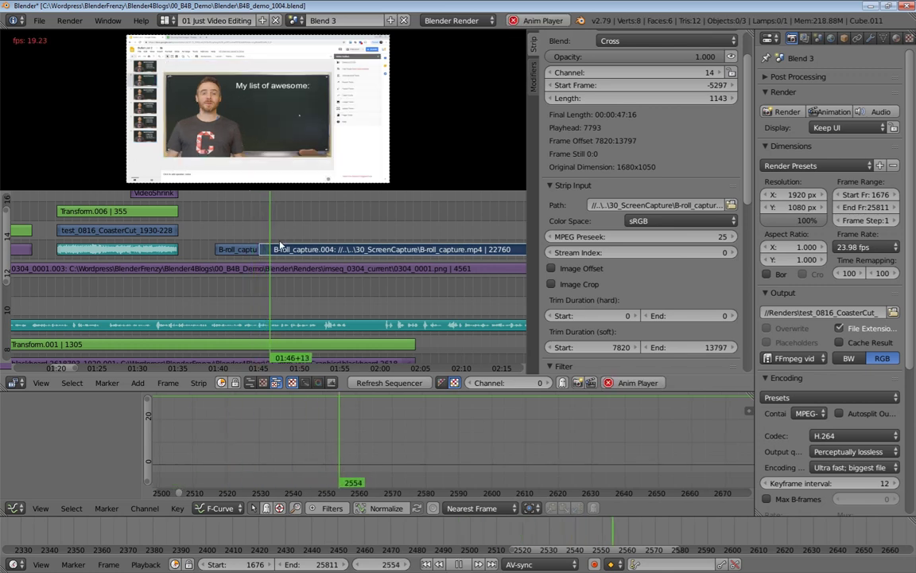
{"action": "key", "text": "alt+a"}
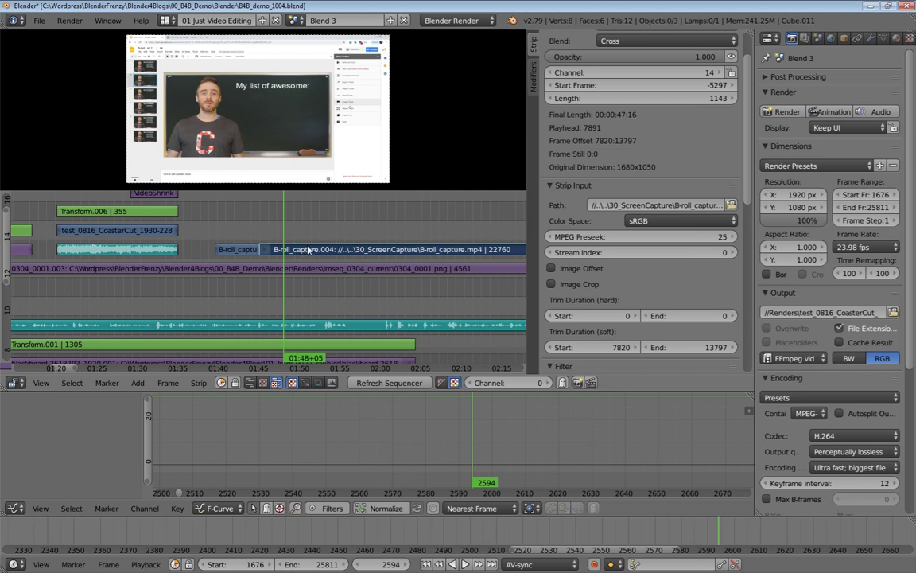
{"action": "key", "text": "k"}
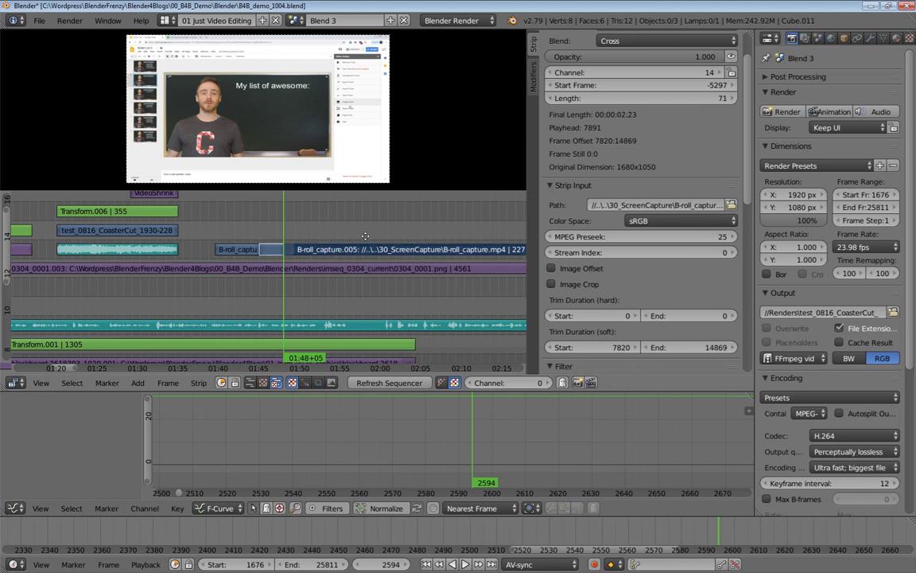
Step: Find the Pixabay page footage in the remaining B-roll piece and trim the piece's start to frame 3339
{"action": "scroll", "coordinate": [365, 237], "scroll_direction": "down", "scroll_amount": 3}
{"action": "left_click", "coordinate": [327, 241]}
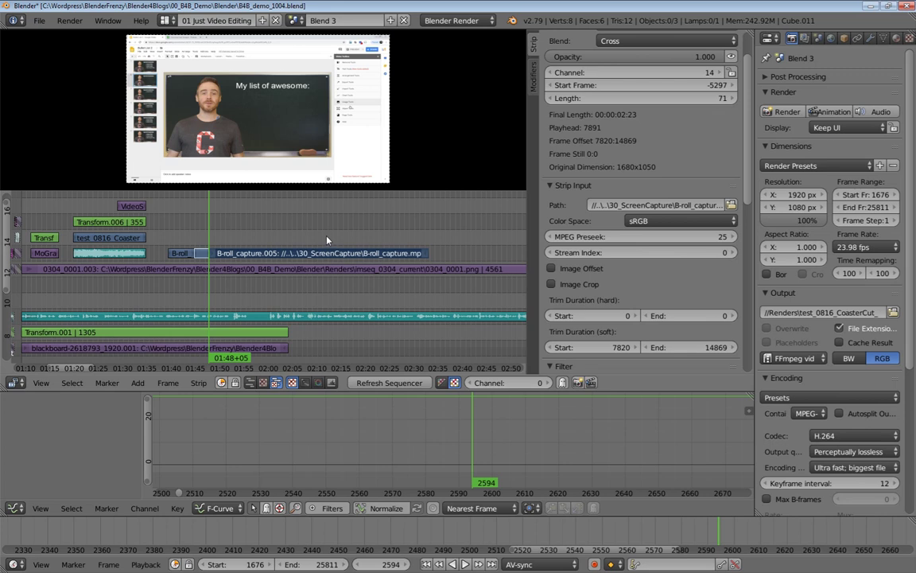
{"action": "key", "text": "alt+a"}
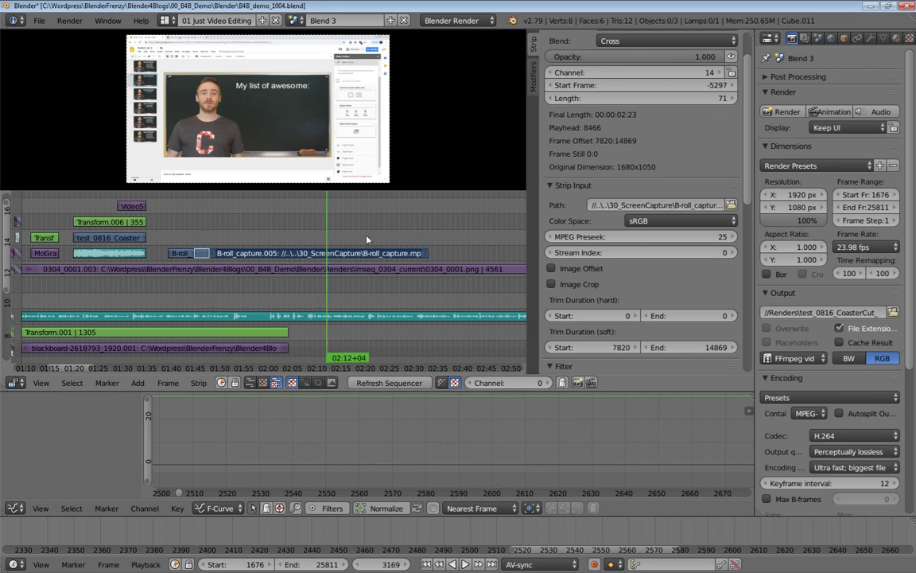
{"action": "key", "text": "alt+a"}
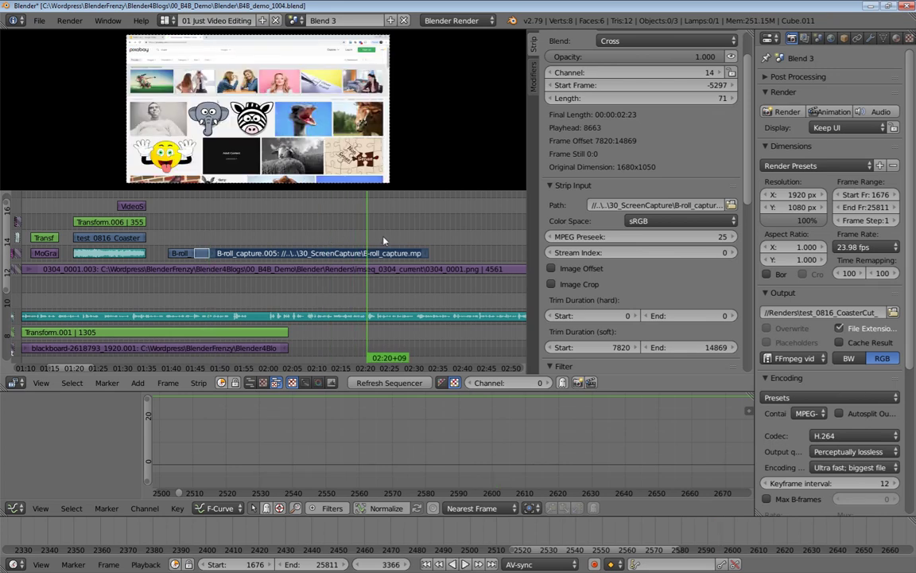
{"action": "left_click", "coordinate": [359, 240]}
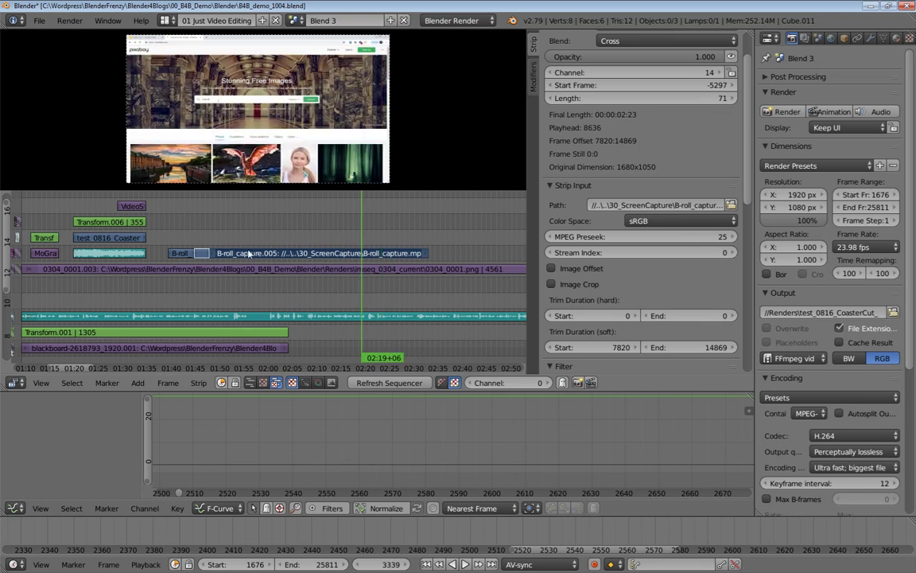
{"action": "right_click", "coordinate": [218, 255]}
{"action": "key", "text": "g"}
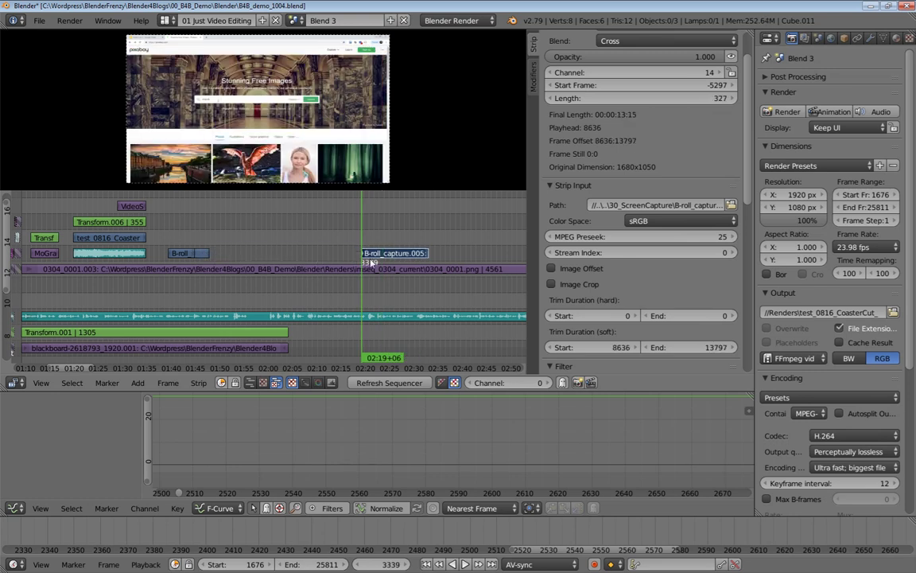
Step: Slide the Pixabay piece against the end of the second B-roll piece, with a start frame of -6042
{"action": "key", "text": "s"}
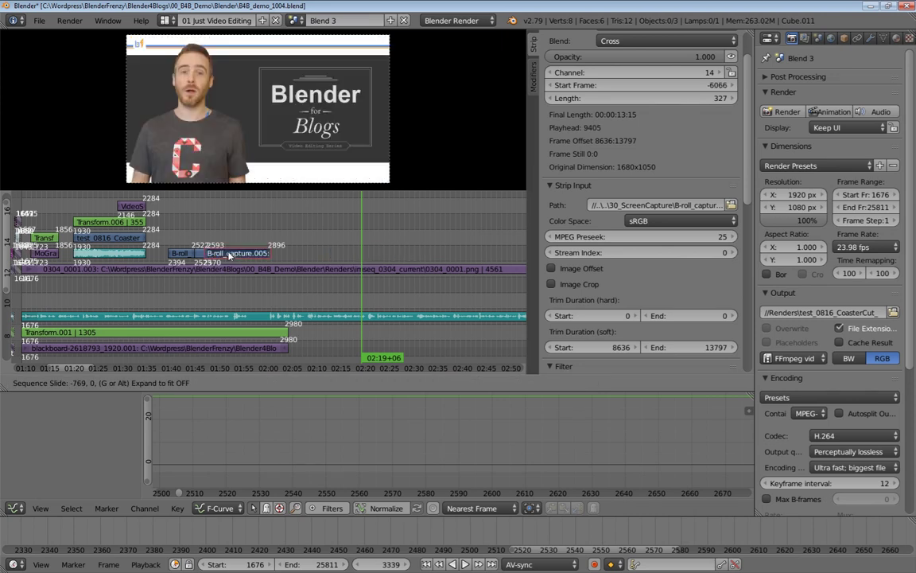
{"action": "left_click", "coordinate": [81, 254]}
{"action": "scroll", "coordinate": [341, 249], "scroll_direction": "up", "scroll_amount": 3}
{"action": "scroll", "coordinate": [340, 249], "scroll_direction": "up", "scroll_amount": 2}
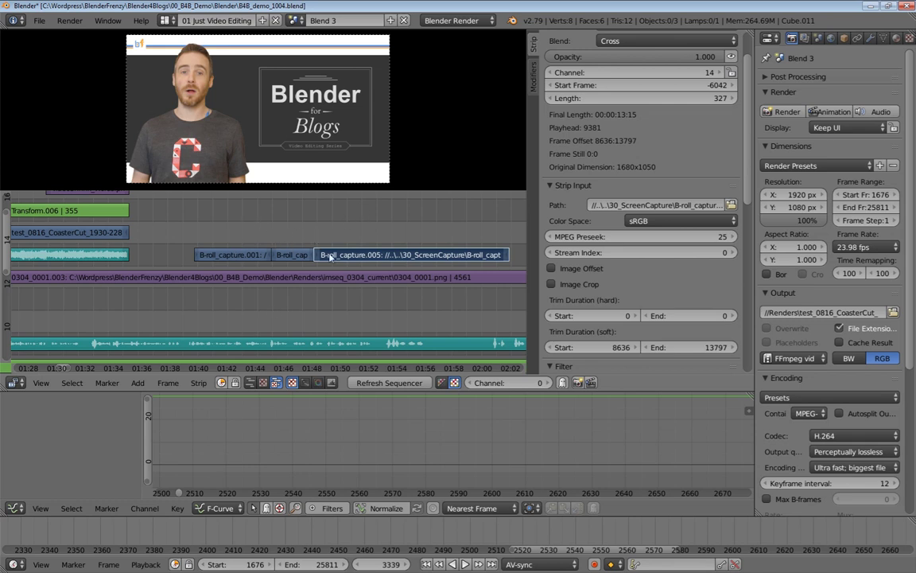
Step: Play back the three joined B-roll pieces from frame 2395 and replay the transition into the Pixabay footage to check the cuts
{"action": "left_click", "coordinate": [194, 231]}
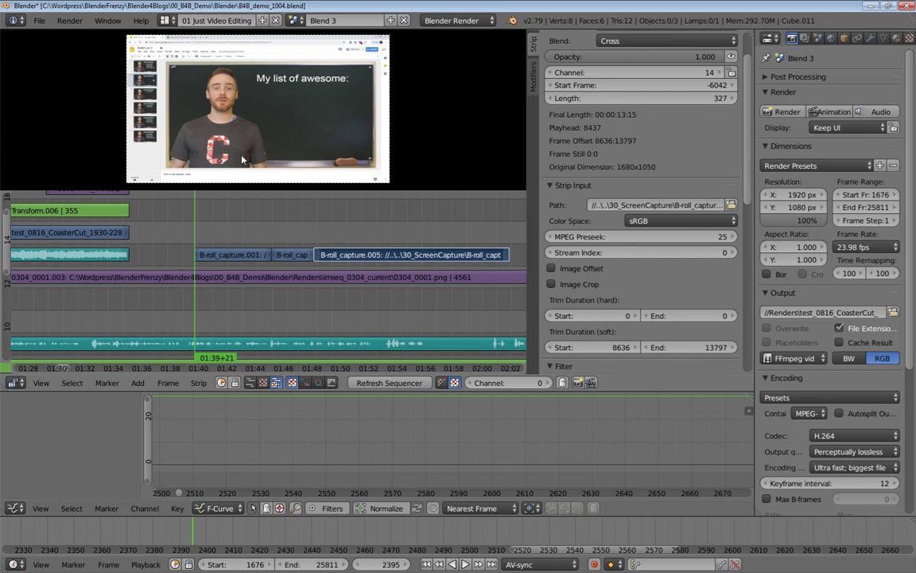
{"action": "key", "text": "alt+a"}
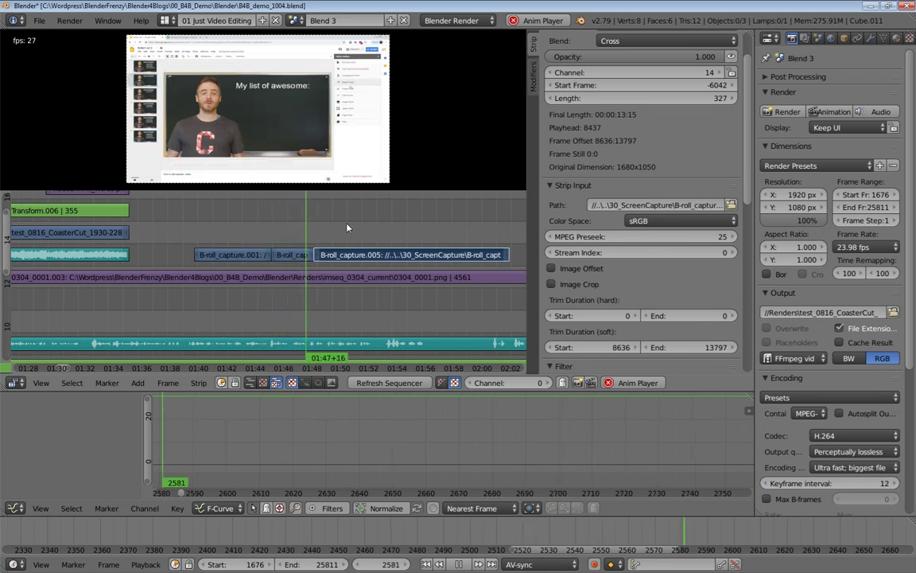
{"action": "key", "text": "alt+a"}
{"action": "middle_click_drag", "start_coordinate": [346, 228], "coordinate": [333, 224]}
{"action": "scroll", "coordinate": [333, 223], "scroll_direction": "up", "scroll_amount": 5}
{"action": "key", "text": "alt+a"}
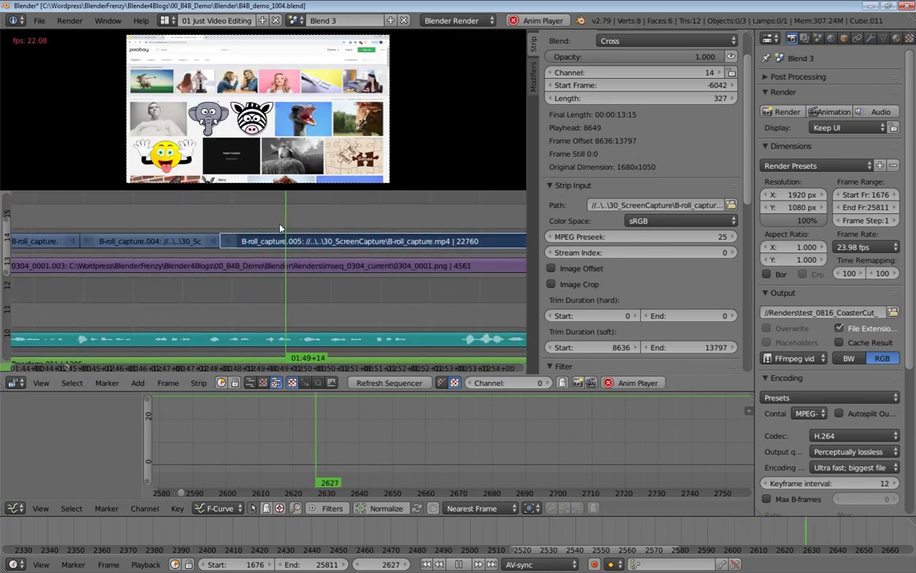
{"action": "key", "text": "Escape"}
{"action": "key", "text": "alt+a"}
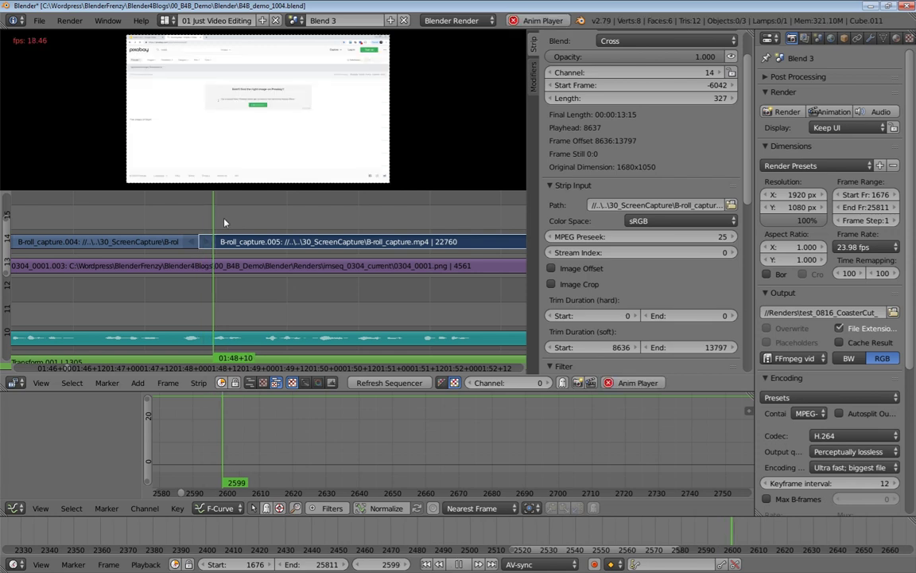
{"action": "key", "text": "alt+a"}
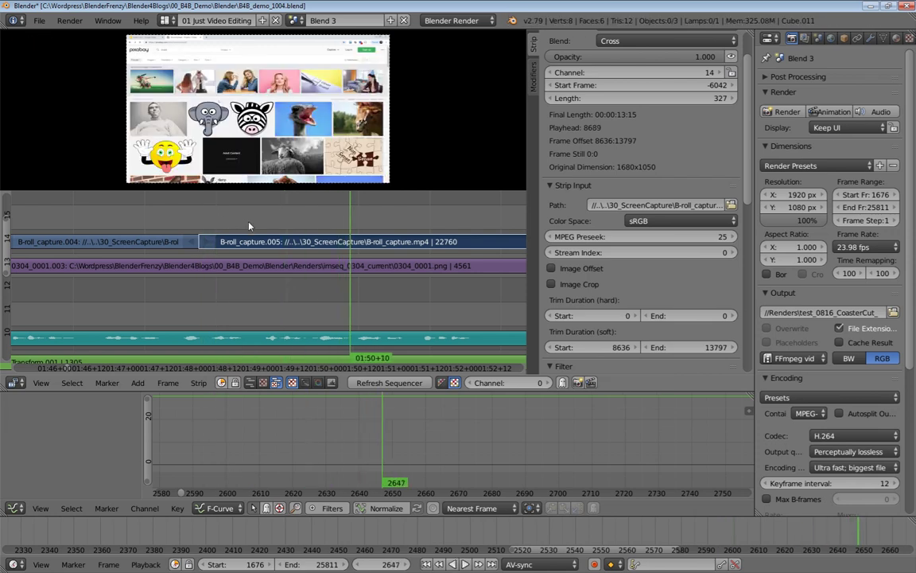
{"action": "left_click", "coordinate": [257, 214]}
{"action": "key", "text": "alt+a"}
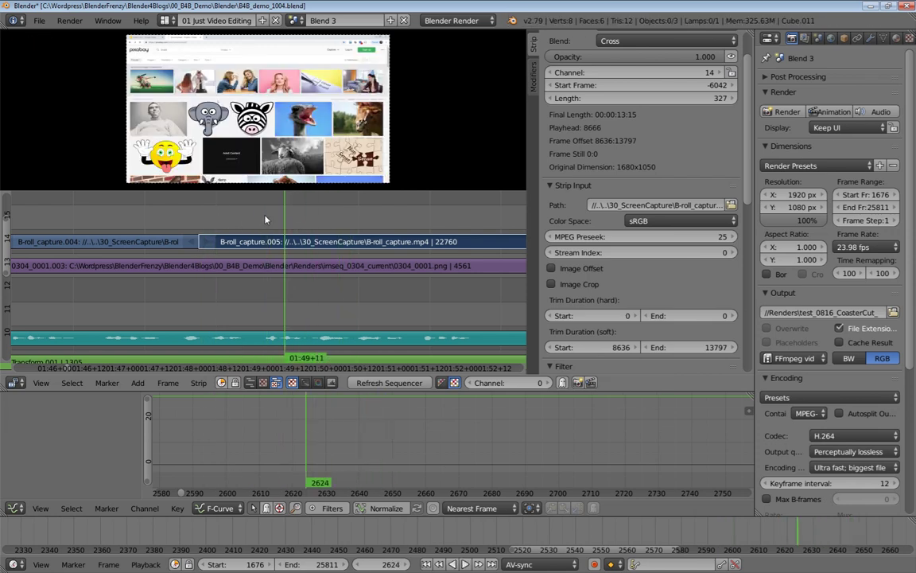
Step: Play the start of the Pixabay piece and cut it at frame 2620
{"action": "left_click", "coordinate": [225, 219]}
{"action": "key", "text": "alt+a"}
{"action": "key", "text": "alt+a"}
{"action": "left_click_drag", "start_coordinate": [251, 218], "coordinate": [273, 214]}
{"action": "scroll", "coordinate": [338, 239], "scroll_direction": "down", "scroll_amount": 3}
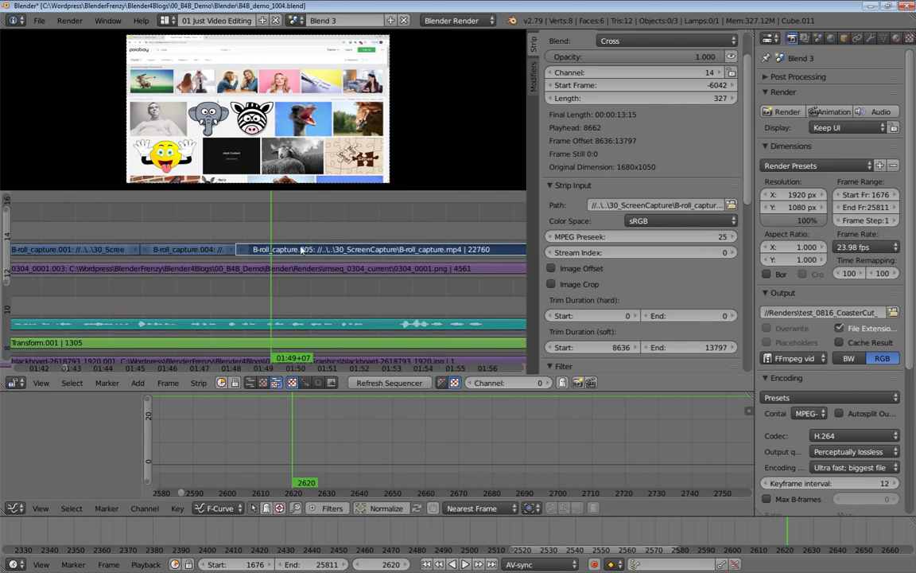
{"action": "key", "text": "k"}
{"action": "middle_click_drag", "start_coordinate": [300, 249], "coordinate": [246, 246]}
Step: Find the scrolled-down image results in the remaining B-roll piece and trim the piece's start to frame 2682
{"action": "key", "text": "alt+a"}
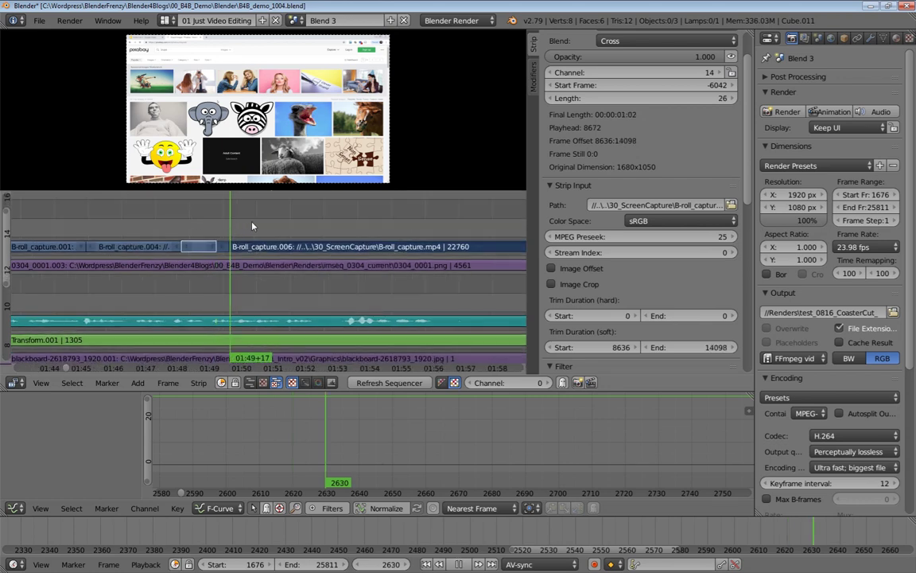
{"action": "key", "text": "Left"}
{"action": "key", "text": "Left"}
{"action": "key", "text": "alt+a"}
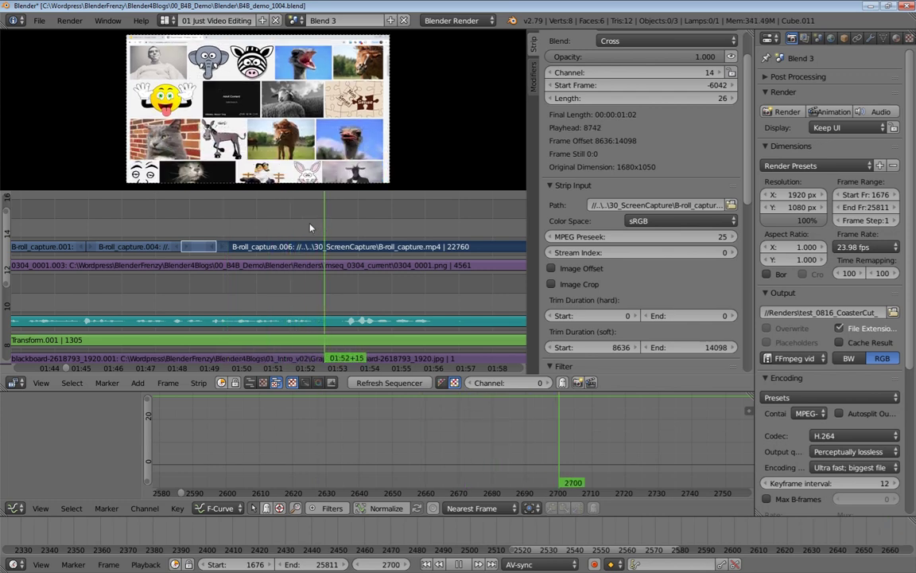
{"action": "left_click", "coordinate": [299, 228]}
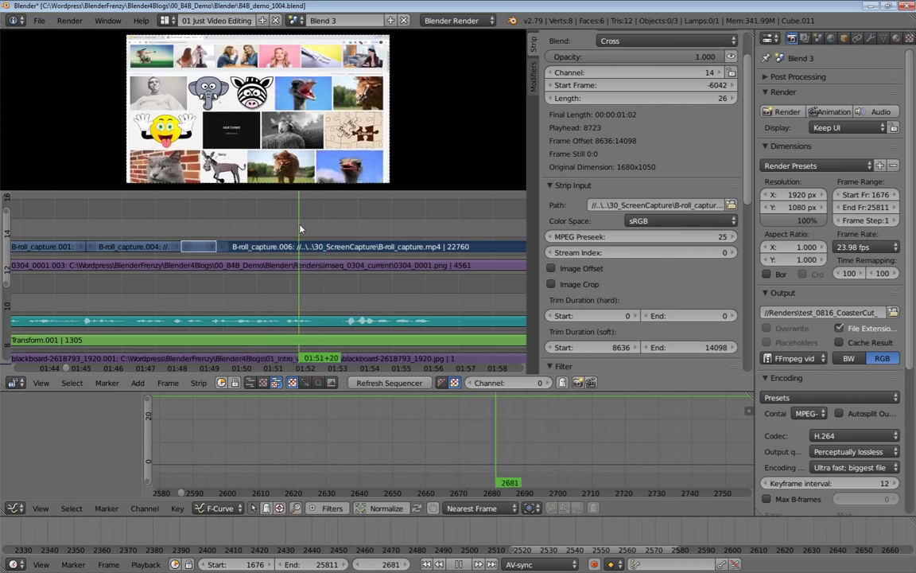
{"action": "left_click_drag", "start_coordinate": [250, 247], "coordinate": [230, 247]}
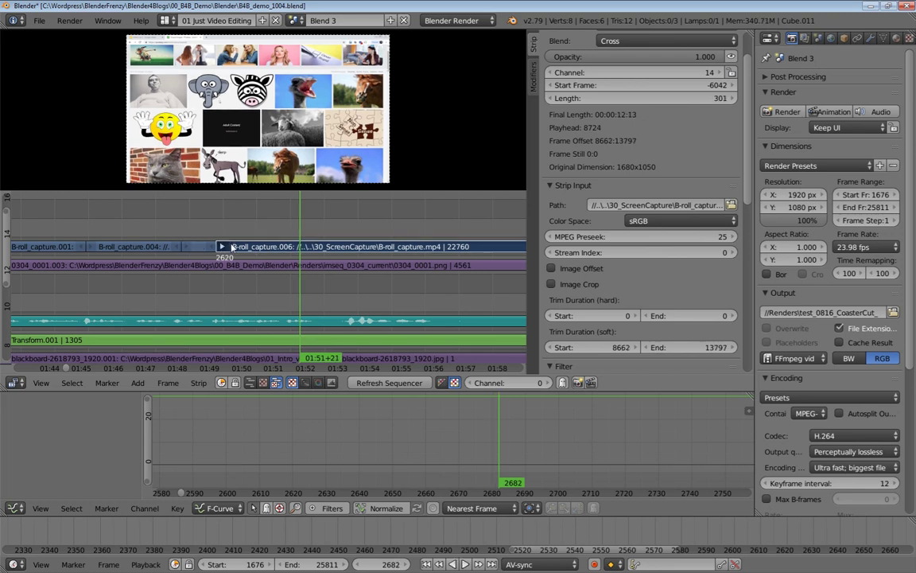
{"action": "key", "text": "shift+s"}
Step: Slide the trimmed B-roll piece against the end of the preceding piece, with a start frame of -6104
{"action": "right_click", "coordinate": [339, 248]}
{"action": "key", "text": "g"}
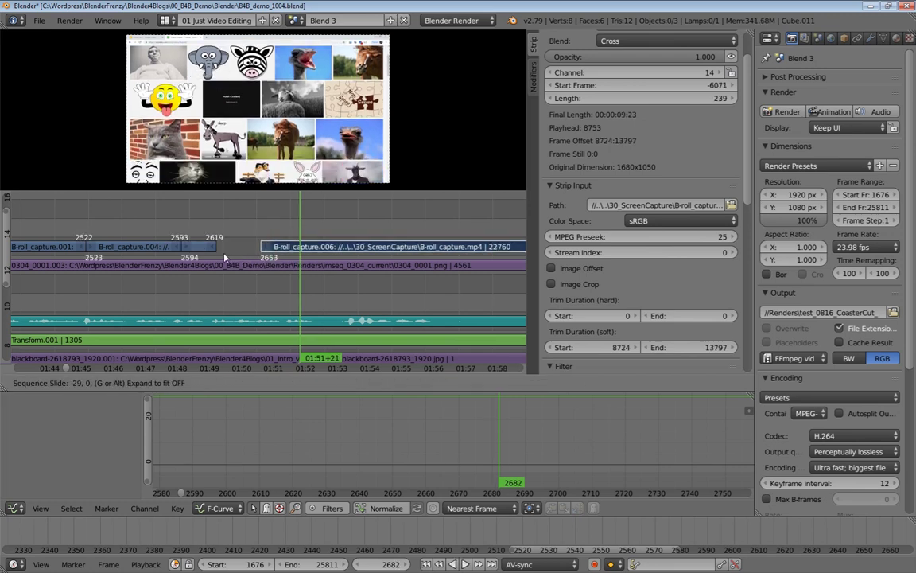
{"action": "left_click", "coordinate": [225, 256]}
Step: Play across the new join and cut the scrolled image results piece at frame 2647
{"action": "left_click", "coordinate": [213, 233]}
{"action": "key", "text": "alt+a"}
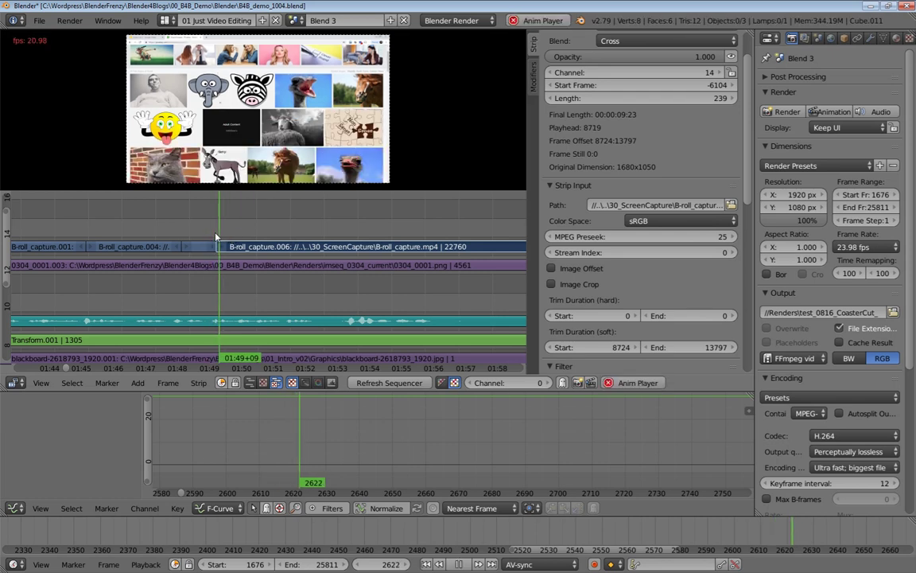
{"action": "key", "text": "alt+a"}
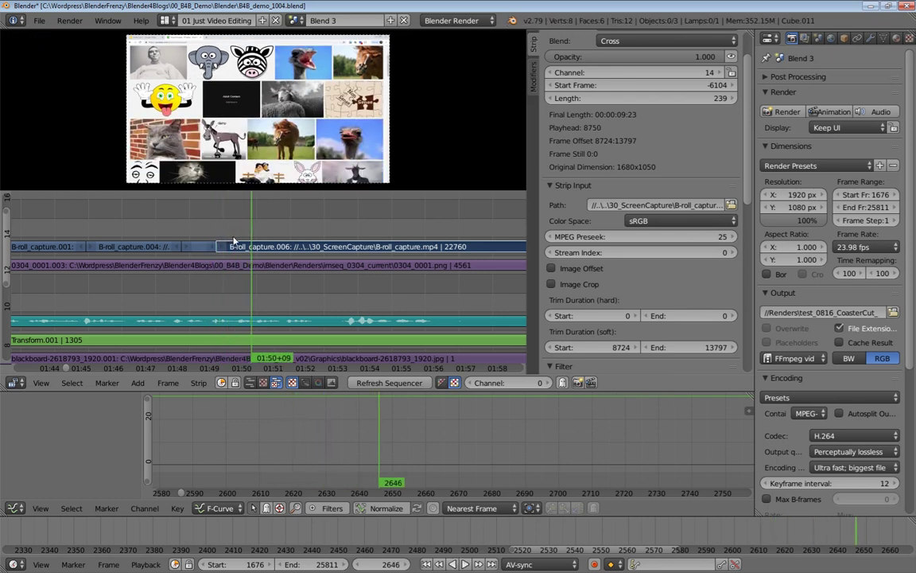
{"action": "left_click", "coordinate": [250, 234]}
{"action": "key", "text": "alt+a"}
{"action": "key", "text": "alt+a"}
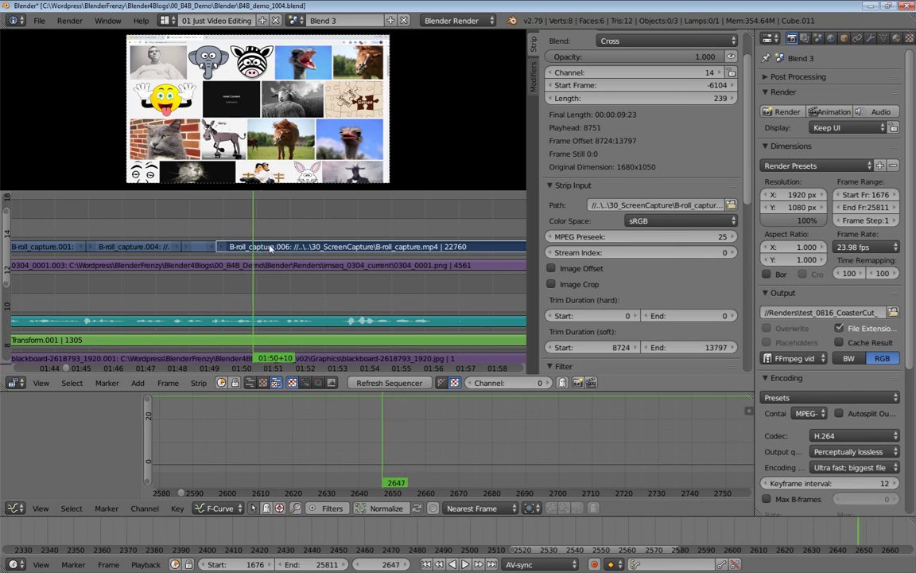
{"action": "key", "text": "k"}
{"action": "middle_click_drag", "start_coordinate": [301, 230], "coordinate": [196, 237]}
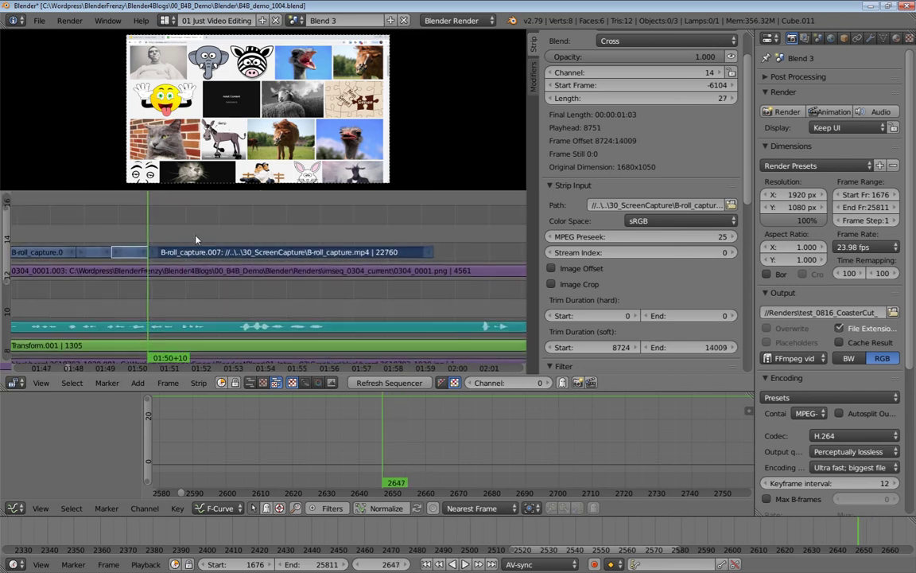
Step: Find where the donkey image page loads in the remaining B-roll piece and trim the piece's start to frame 2777
{"action": "key", "text": "alt+a"}
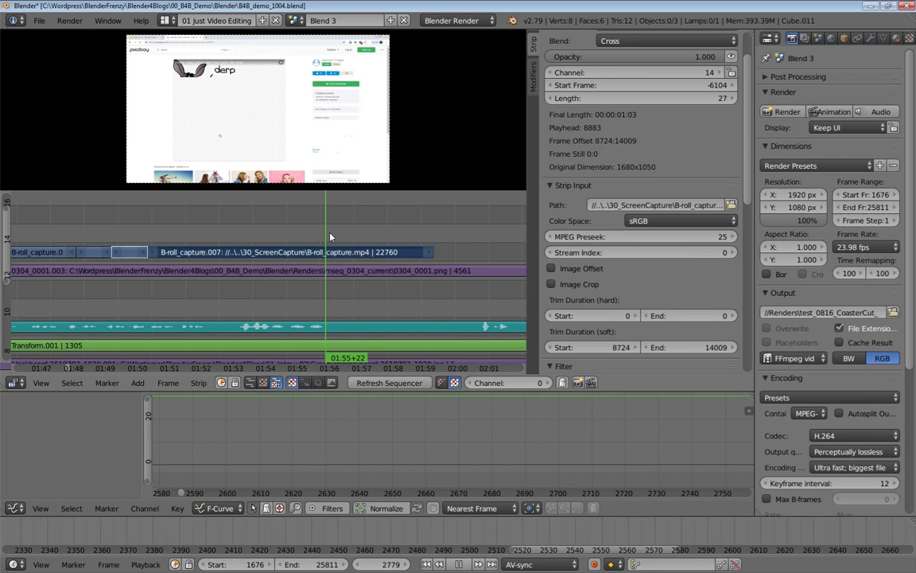
{"action": "left_click_drag", "start_coordinate": [332, 236], "coordinate": [326, 235]}
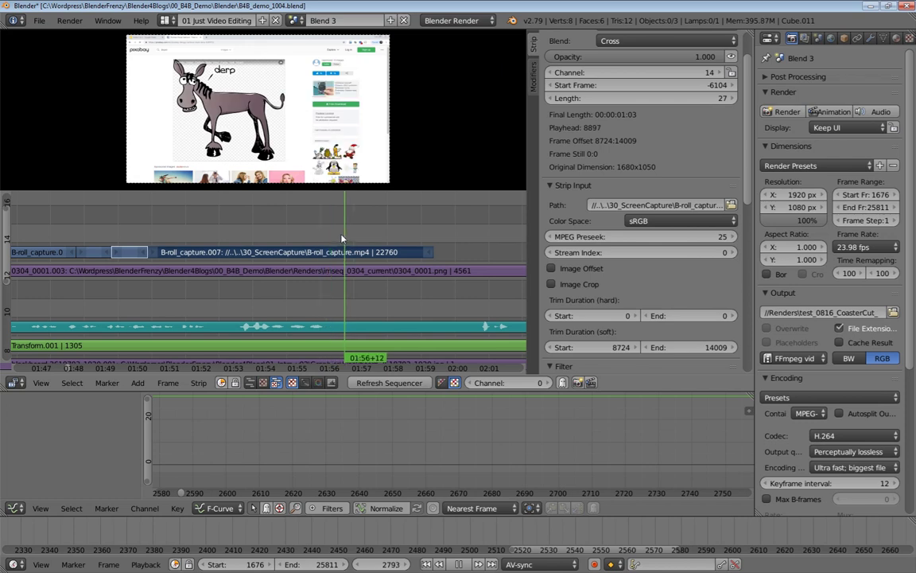
{"action": "left_click_drag", "start_coordinate": [342, 237], "coordinate": [321, 235]}
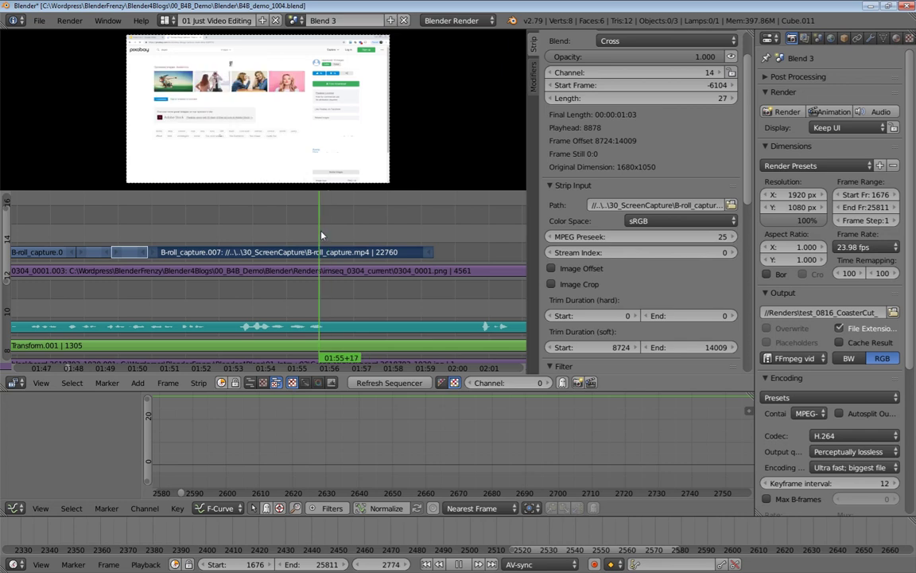
{"action": "left_click", "coordinate": [322, 236]}
{"action": "key", "text": "alt+a"}
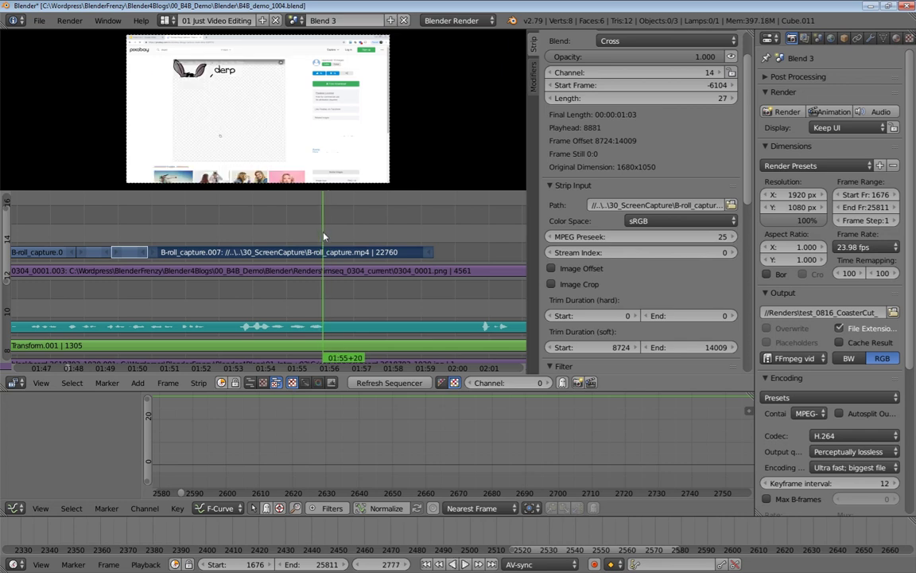
{"action": "right_click", "coordinate": [157, 251]}
{"action": "key", "text": "shift+s"}
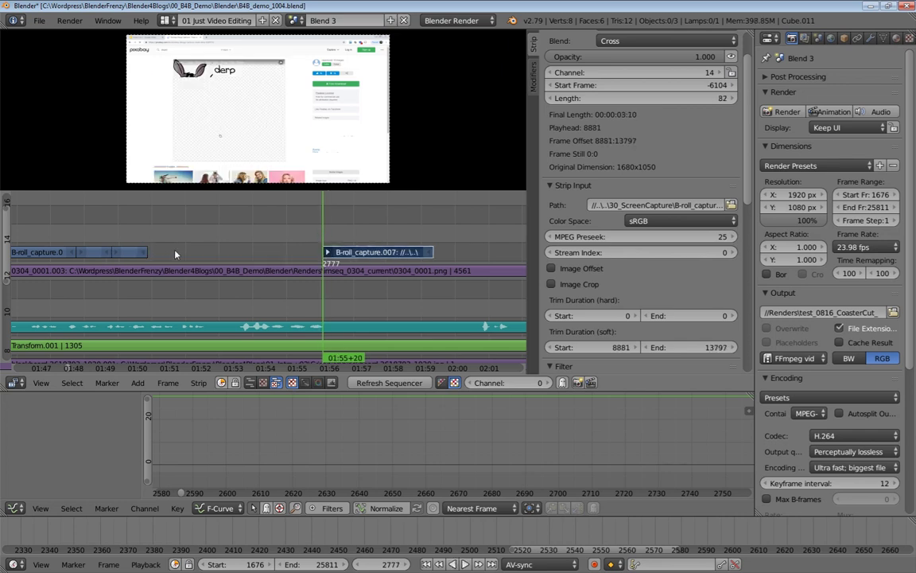
Step: Slide the donkey page piece against the end of the preceding piece, with a start frame of -6234, and play the join
{"action": "right_click", "coordinate": [356, 253]}
{"action": "key", "text": "g"}
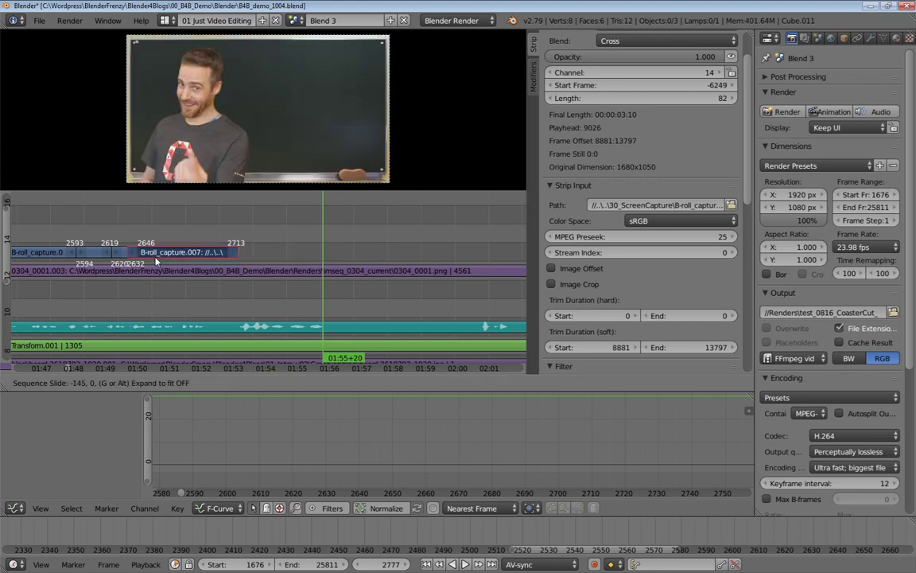
{"action": "left_click", "coordinate": [126, 228]}
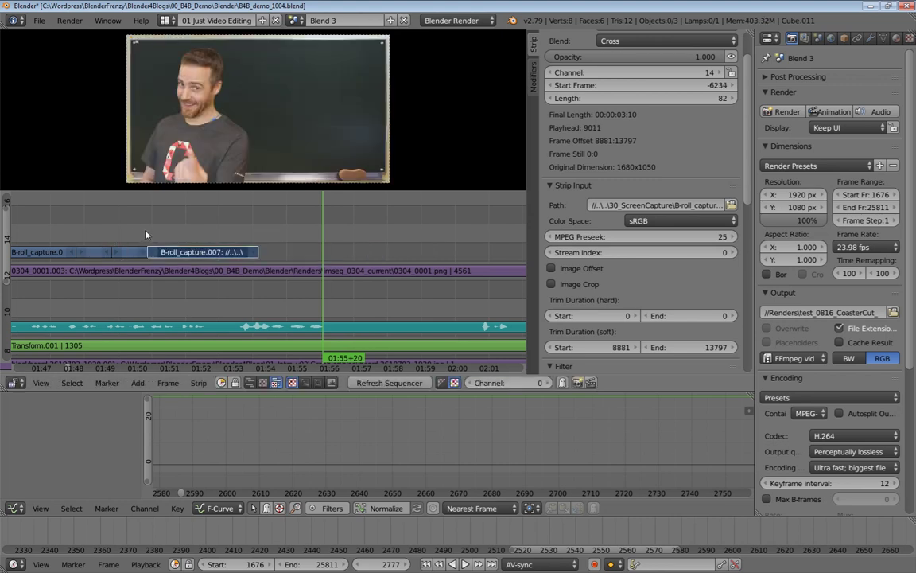
{"action": "left_click", "coordinate": [146, 235]}
{"action": "key", "text": "alt+a"}
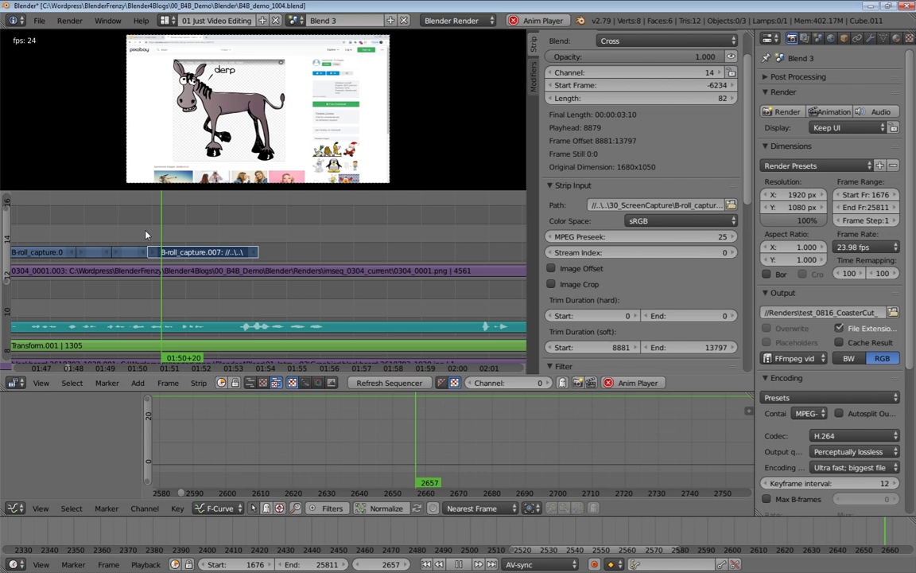
{"action": "key", "text": "alt+a"}
Step: Select all the B-roll pieces and move them closer to the roller coaster clip in channel 14, giving the last piece a start frame of -6318
{"action": "middle_click_drag", "start_coordinate": [152, 236], "coordinate": [279, 246]}
{"action": "middle_click_drag", "start_coordinate": [279, 246], "coordinate": [300, 240]}
{"action": "middle_click_drag", "start_coordinate": [301, 240], "coordinate": [328, 236], "text": "ctrl"}
{"action": "middle_click_drag", "start_coordinate": [328, 236], "coordinate": [295, 232]}
{"action": "left_click", "coordinate": [294, 232]}
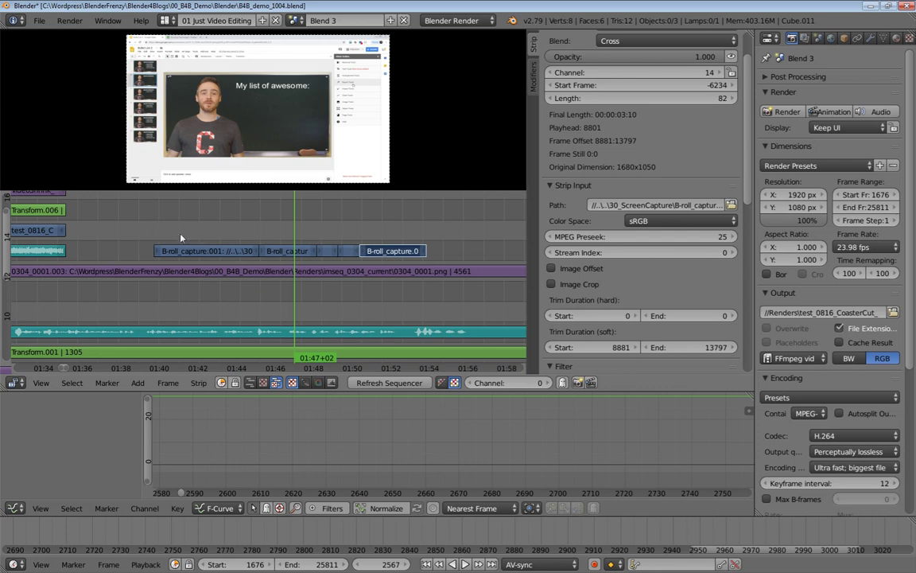
{"action": "key", "text": "b"}
{"action": "left_click_drag", "start_coordinate": [144, 234], "coordinate": [442, 264]}
{"action": "key", "text": "g"}
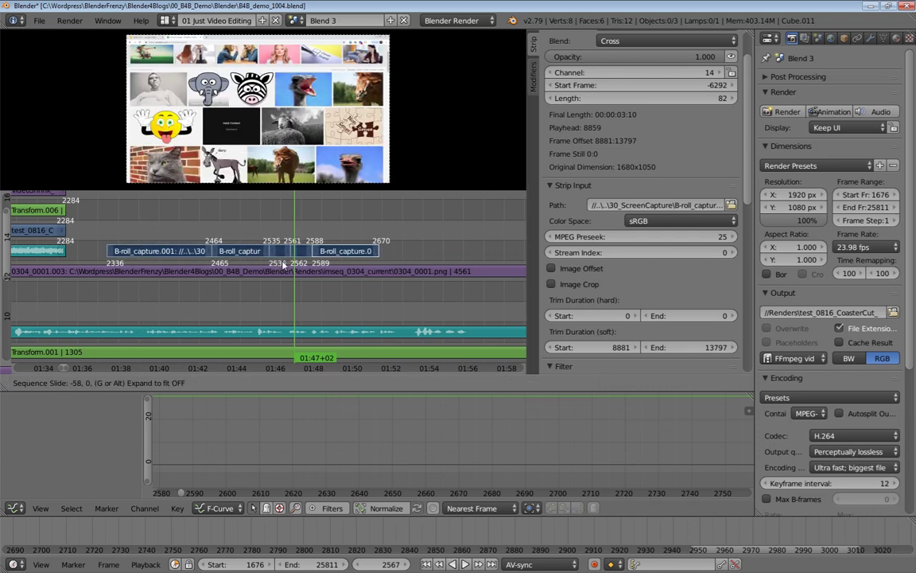
{"action": "left_click", "coordinate": [109, 198]}
{"action": "left_click", "coordinate": [120, 199]}
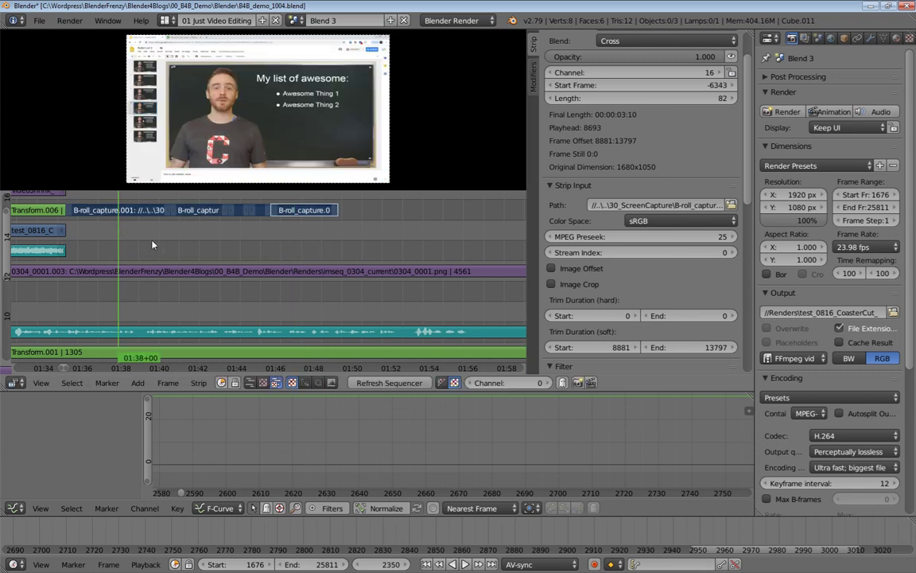
{"action": "key", "text": "g"}
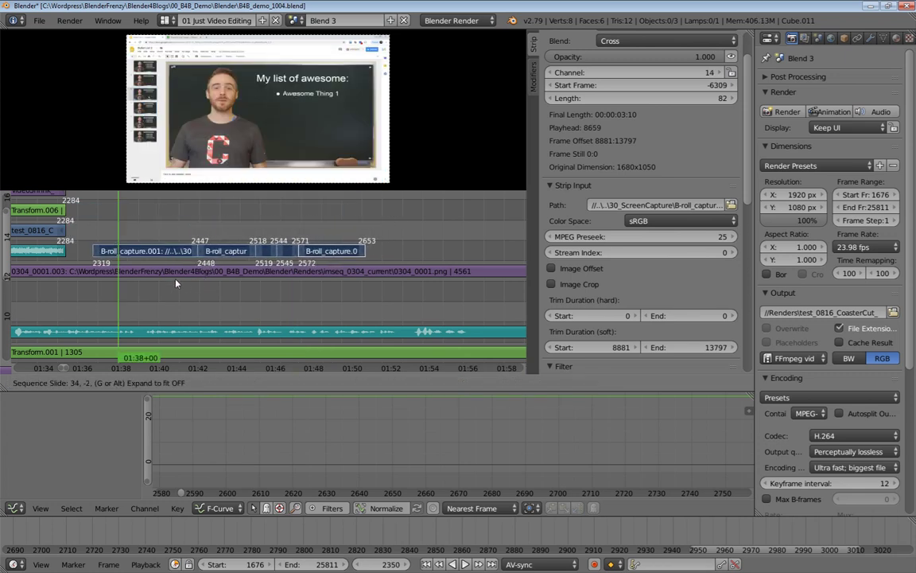
{"action": "left_click", "coordinate": [175, 282]}
Step: Play back the moved B-roll sequence from just before its first piece to check it against the narration
{"action": "left_click", "coordinate": [78, 231]}
{"action": "key", "text": "alt+a"}
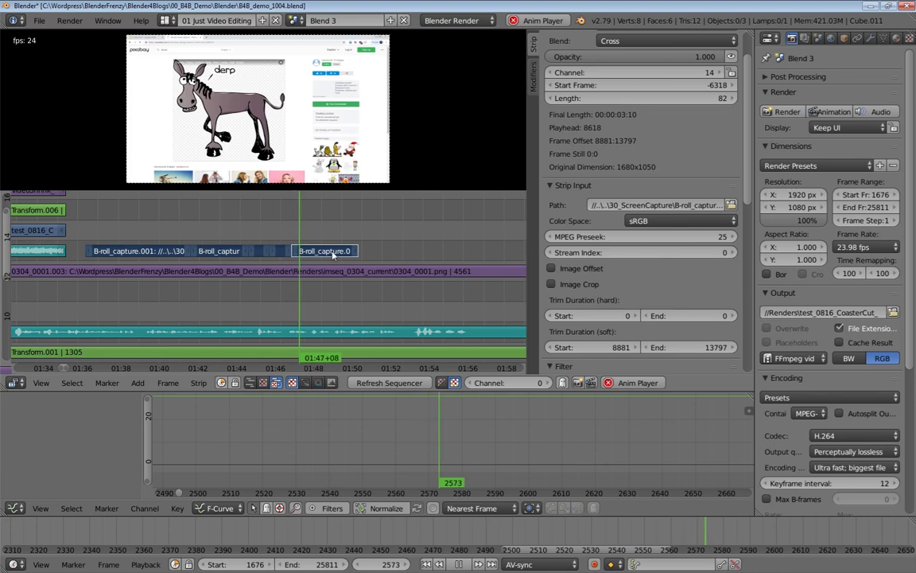
{"action": "key", "text": "alt+a"}
Step: Play the donkey page piece and trim its end to frame 2629
{"action": "middle_click_drag", "start_coordinate": [384, 251], "coordinate": [287, 247]}
{"action": "key", "text": "alt+a"}
{"action": "key", "text": "alt+a"}
{"action": "right_click", "coordinate": [263, 245]}
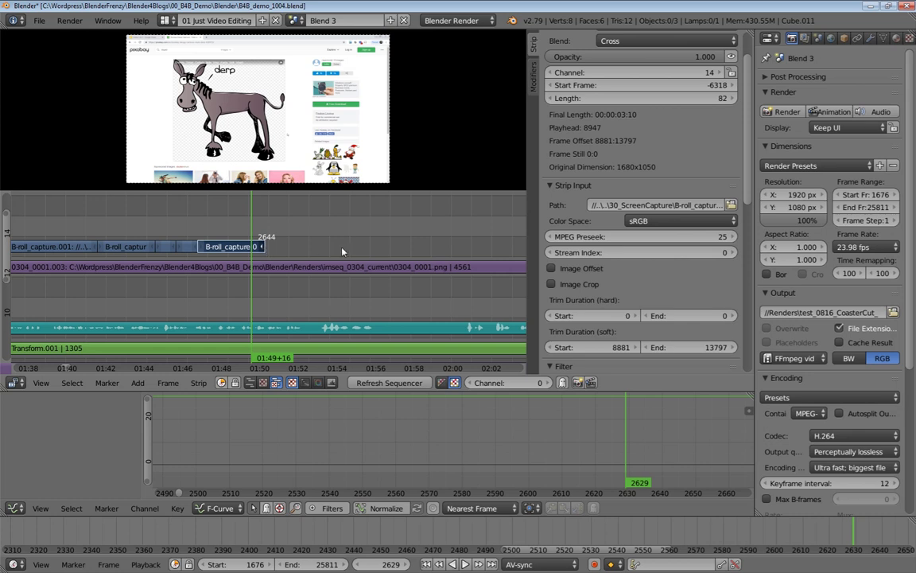
{"action": "key", "text": "shift+s"}
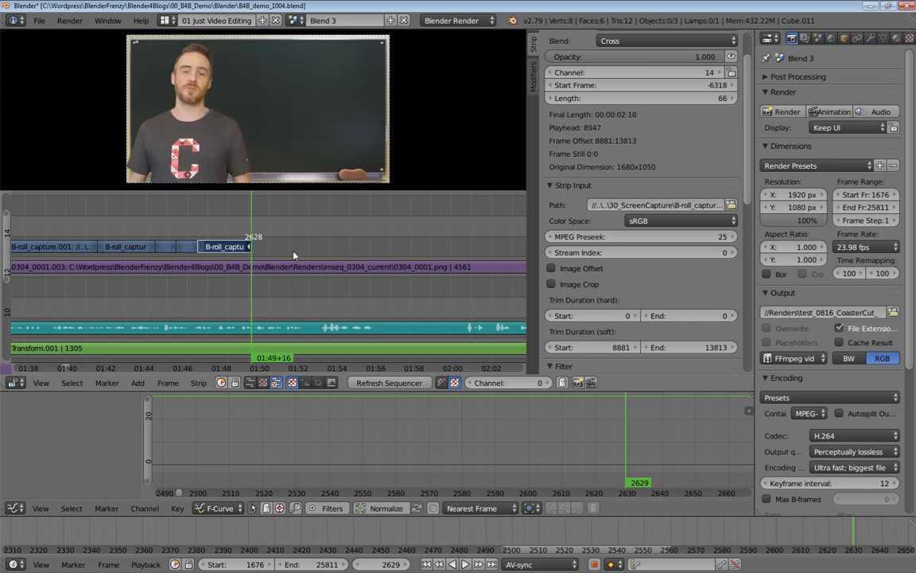
Step: Shift all the B-roll pieces further along the timeline together, giving the third piece a start frame of -6094
{"action": "key", "text": "alt+a"}
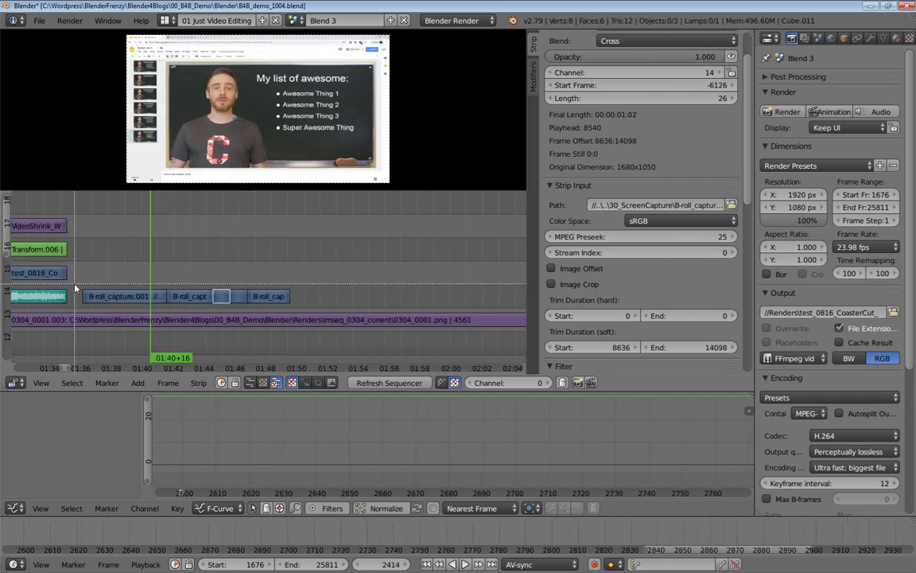
{"action": "left_click_drag", "start_coordinate": [75, 284], "coordinate": [295, 319]}
{"action": "key", "text": "g"}
{"action": "left_click", "coordinate": [264, 306]}
Step: Play past the end of the donkey page piece and extend its end to frame 2688, then further to frame 2698
{"action": "left_click", "coordinate": [297, 273]}
{"action": "key", "text": "alt+a"}
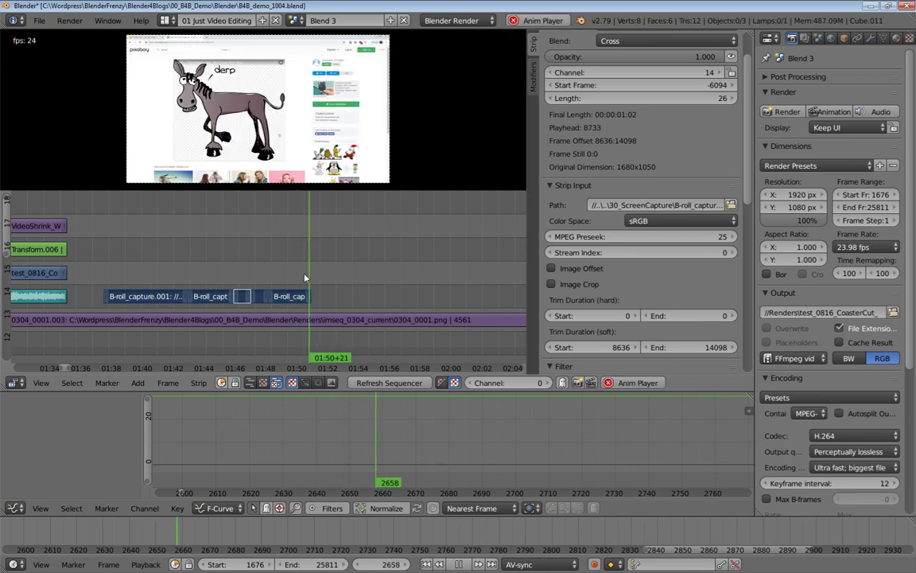
{"action": "key", "text": "alt+a"}
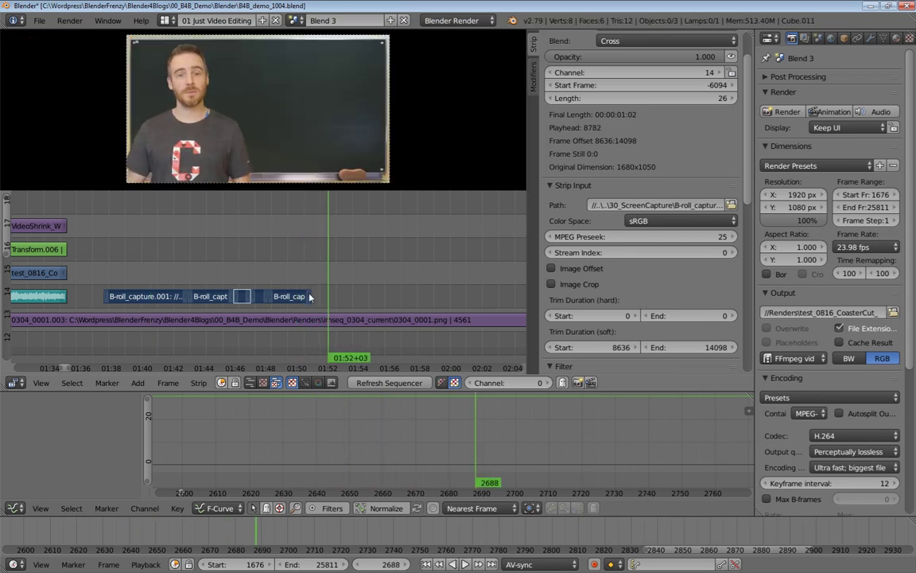
{"action": "right_click", "coordinate": [309, 296]}
{"action": "key", "text": "shift+s"}
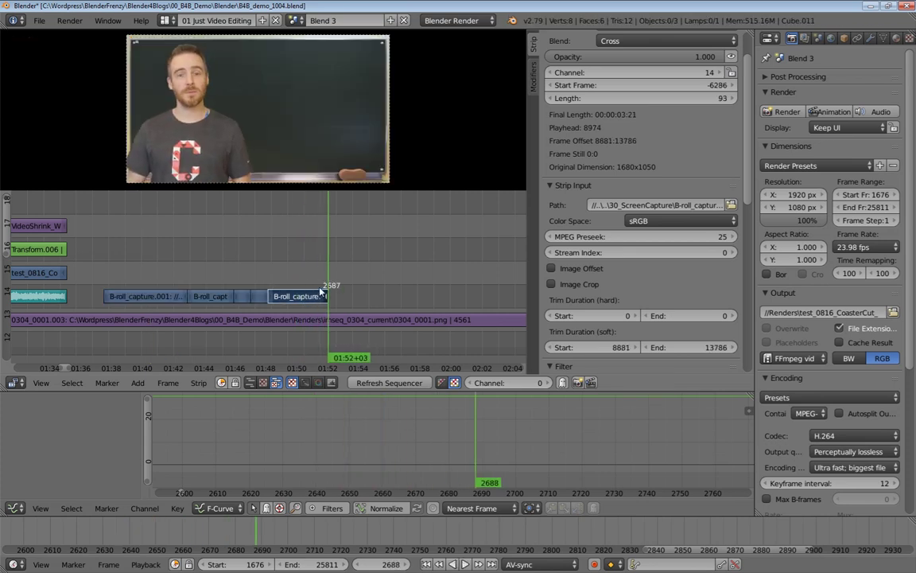
{"action": "key", "text": "alt+a"}
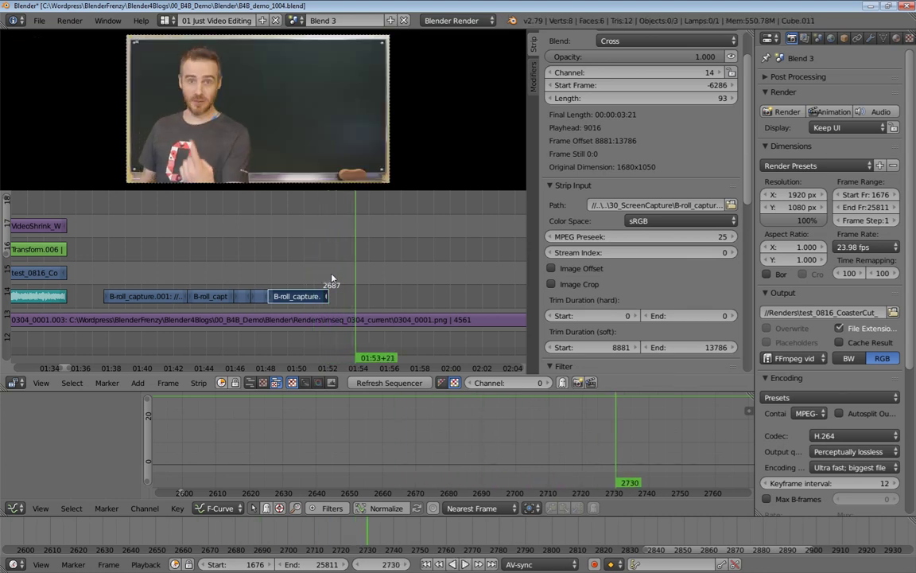
{"action": "key", "text": "alt+a"}
{"action": "key", "text": "shift+s"}
Step: Play back the assembled B-roll sequence from its beginning and look over its placement after the roller coaster clip
{"action": "mouse_move", "coordinate": [331, 274]}
{"action": "middle_mouse_down", "text": "ctrl"}
{"action": "mouse_move", "coordinate": [342, 273]}
{"action": "mouse_move", "coordinate": [324, 270]}
{"action": "middle_mouse_up", "text": "ctrl"}
{"action": "middle_click_drag", "start_coordinate": [177, 249], "coordinate": [221, 250]}
{"action": "left_click", "coordinate": [242, 254]}
{"action": "key", "text": "alt+a"}
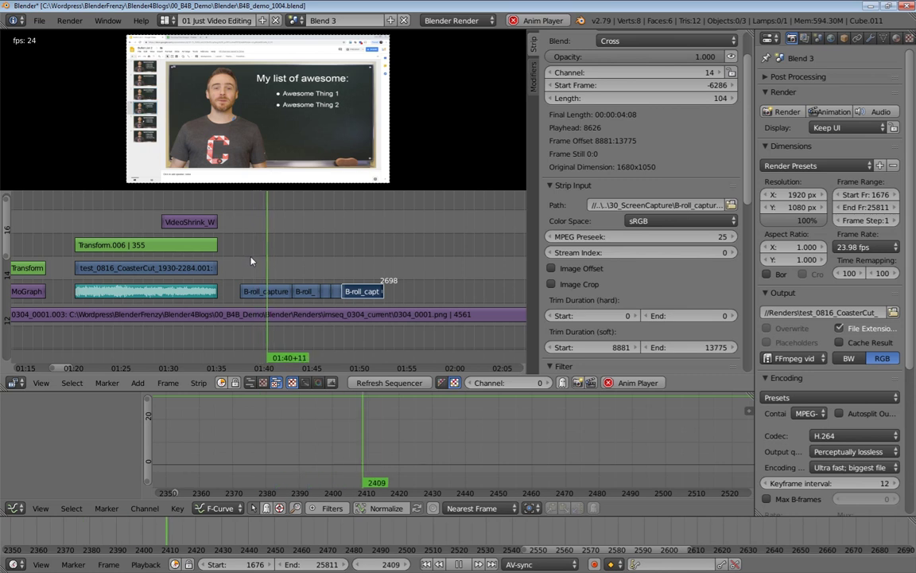
{"action": "key", "text": "alt+a"}
{"action": "middle_click_drag", "start_coordinate": [323, 266], "coordinate": [267, 275]}
{"action": "scroll", "coordinate": [267, 278], "scroll_direction": "up", "scroll_amount": 7}
{"action": "middle_click_drag", "start_coordinate": [138, 250], "coordinate": [292, 269]}
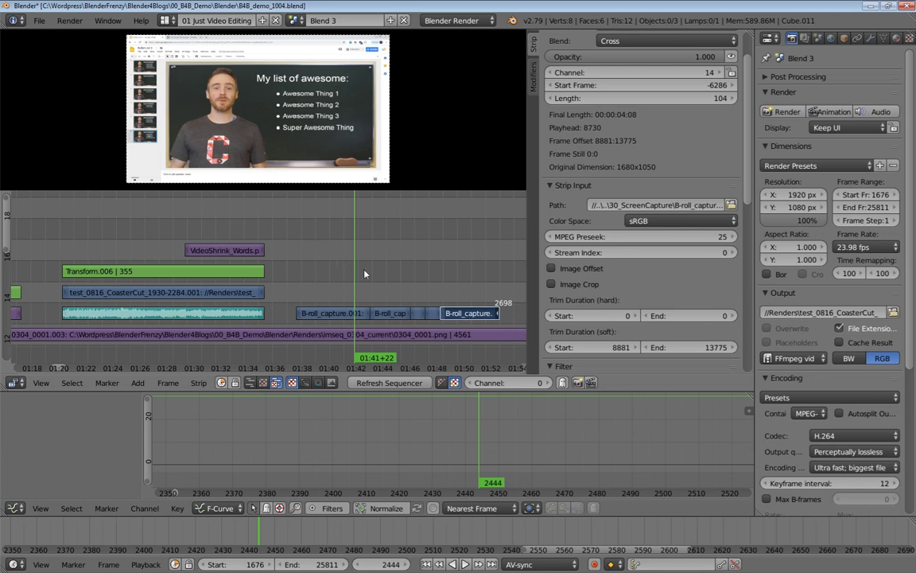
Step: Add the movie 30_ScreenCapture_20190112_09.53.mp4 with its sound at frame 2444
{"action": "key", "text": "shift+a"}
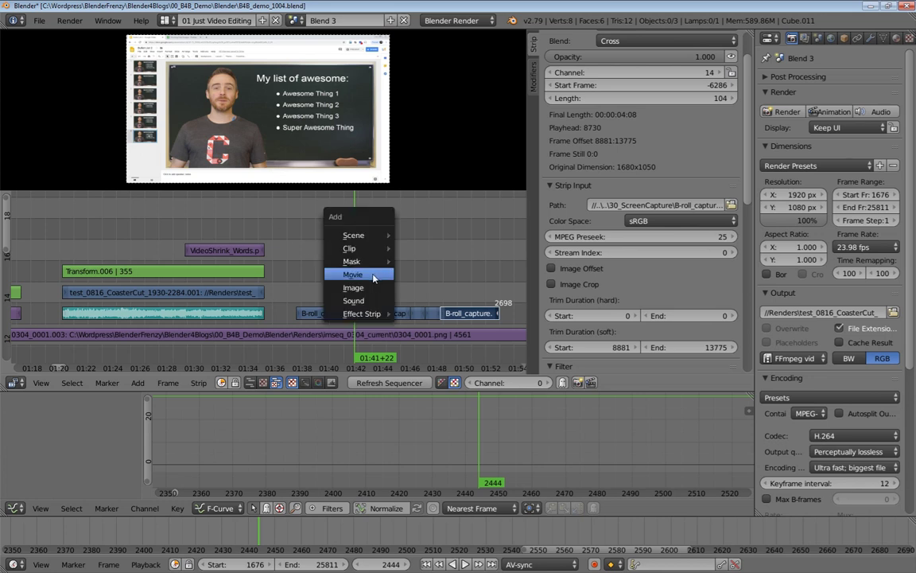
{"action": "left_click", "coordinate": [373, 272]}
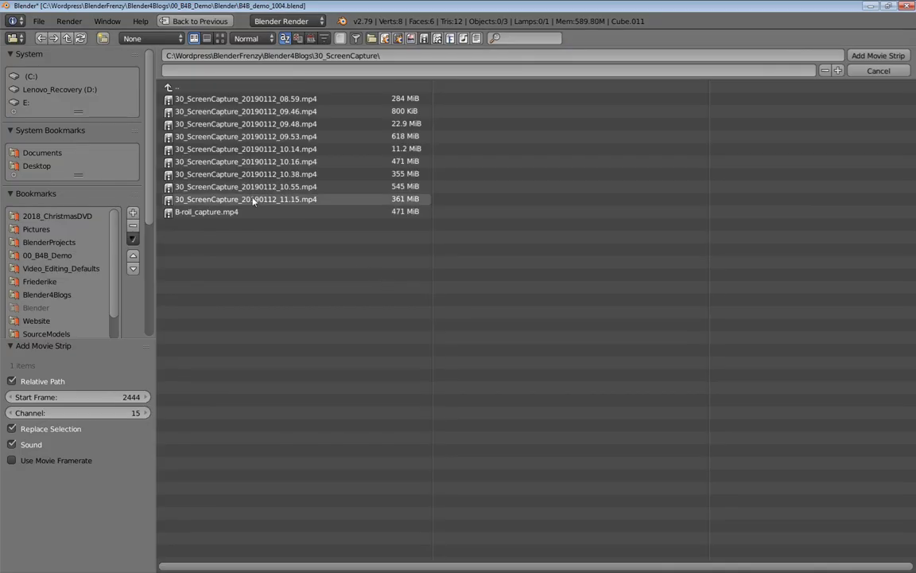
{"action": "double_click", "coordinate": [281, 138]}
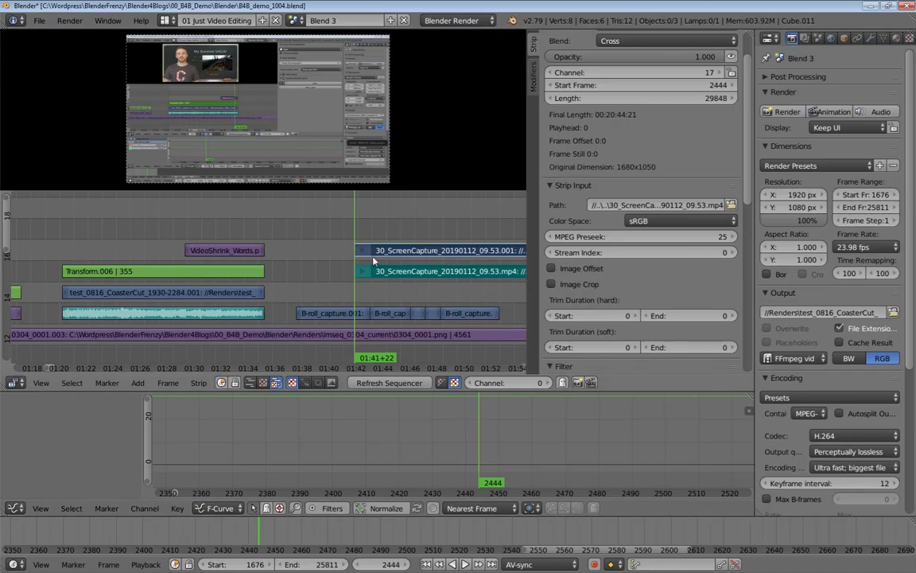
Step: Delete the sound strip belonging to the 30_ScreenCapture_20190112_09.53 movie, keeping its video strip
{"action": "middle_click_drag", "start_coordinate": [380, 227], "coordinate": [410, 241], "text": "ctrl"}
{"action": "right_click", "coordinate": [396, 269]}
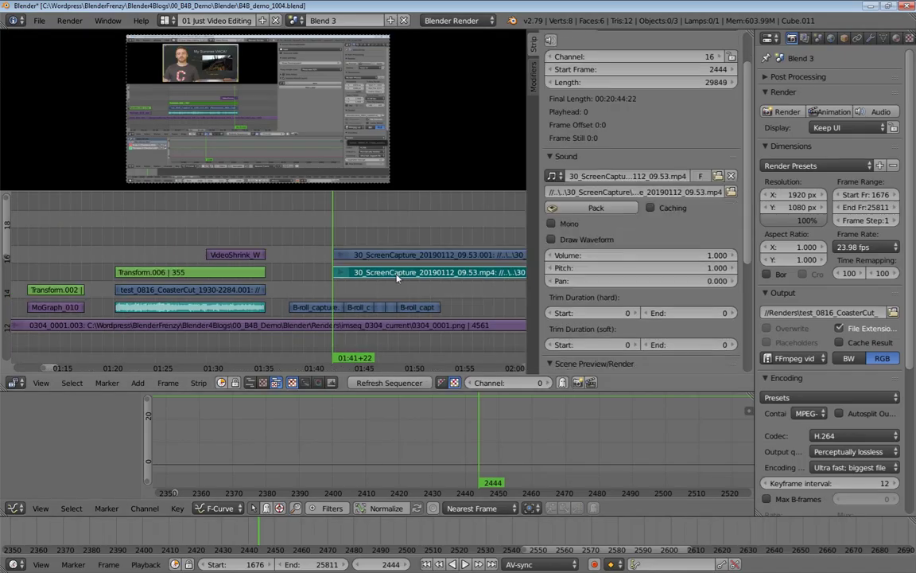
{"action": "key", "text": "x"}
{"action": "left_click", "coordinate": [395, 269]}
Step: Scrub and play through the long 30_ScreenCapture strip to find a usable section showing the nested OBS window
{"action": "left_click", "coordinate": [377, 231]}
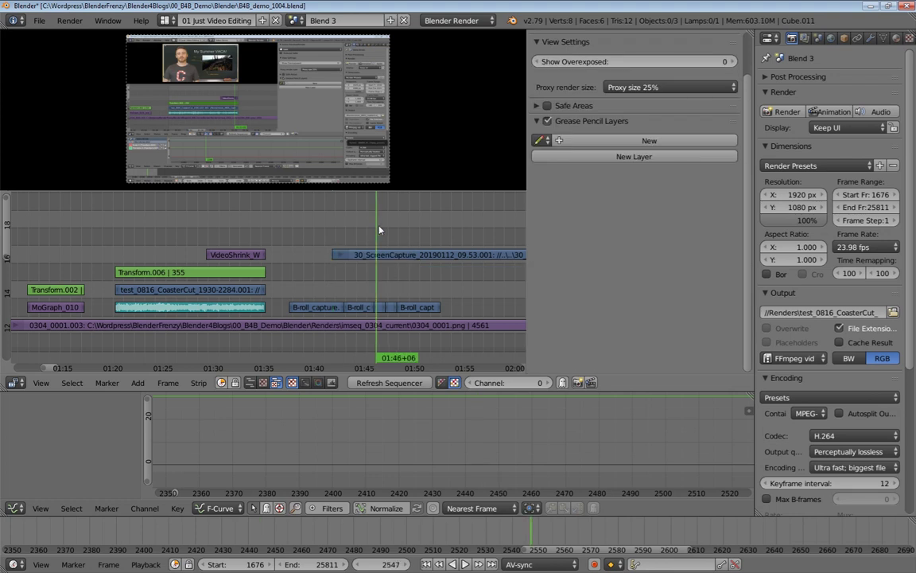
{"action": "key", "text": "alt+a"}
{"action": "key", "text": "alt+a"}
{"action": "key", "text": "alt+a"}
{"action": "key", "text": "alt+a"}
{"action": "middle_click_drag", "start_coordinate": [352, 241], "coordinate": [350, 235], "text": "ctrl"}
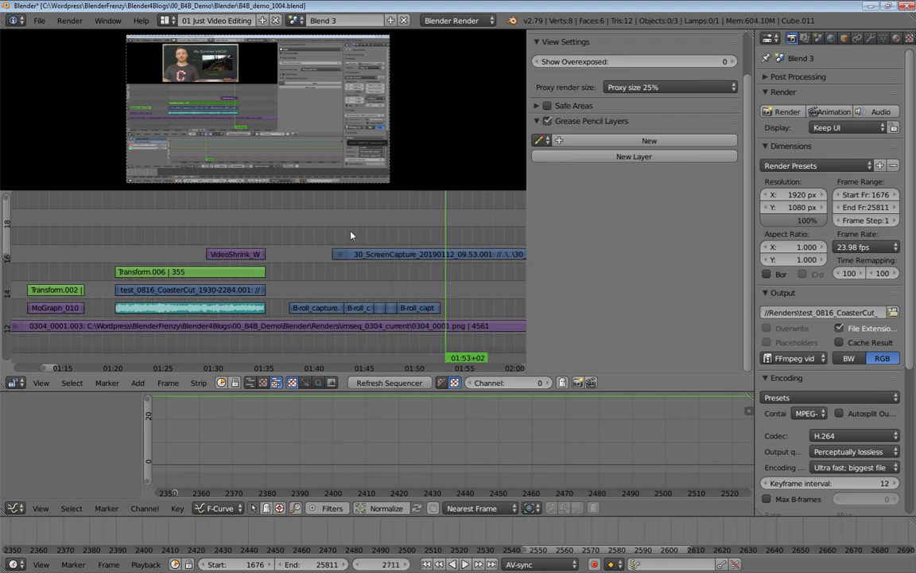
{"action": "middle_click_drag", "start_coordinate": [454, 245], "coordinate": [312, 240], "text": "ctrl"}
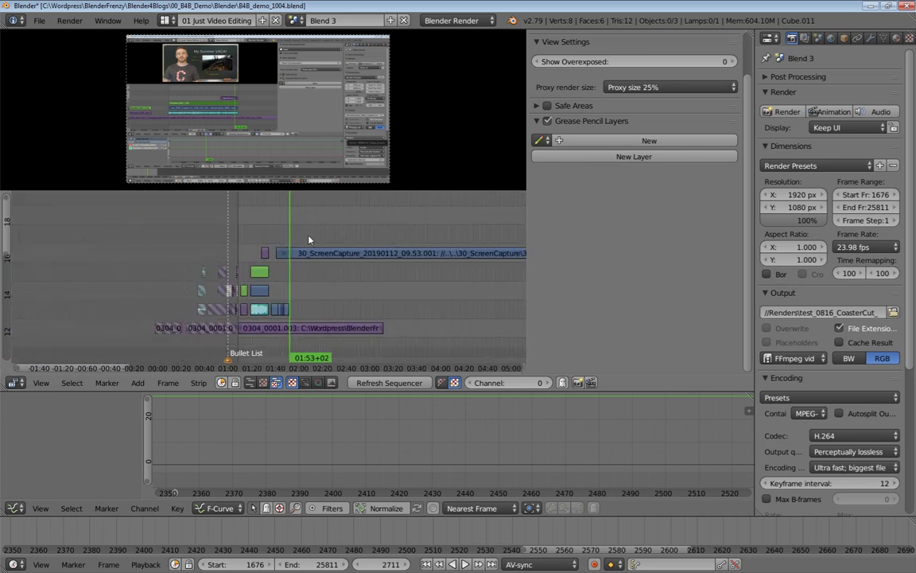
{"action": "left_click", "coordinate": [309, 239]}
{"action": "left_click_drag", "start_coordinate": [365, 243], "coordinate": [362, 242]}
{"action": "left_click", "coordinate": [367, 245]}
{"action": "middle_click_drag", "start_coordinate": [429, 266], "coordinate": [366, 267], "text": "ctrl"}
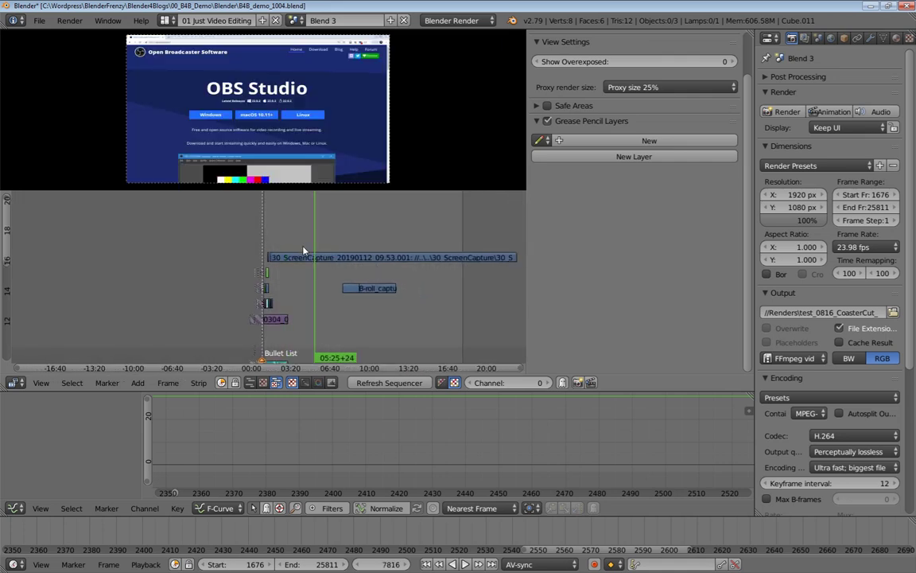
{"action": "left_click", "coordinate": [347, 246]}
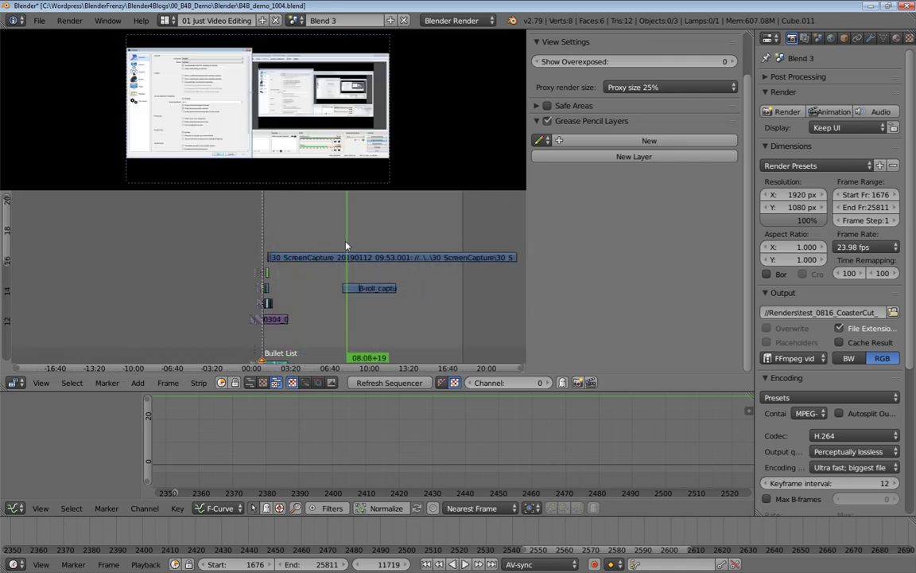
{"action": "left_click", "coordinate": [339, 245]}
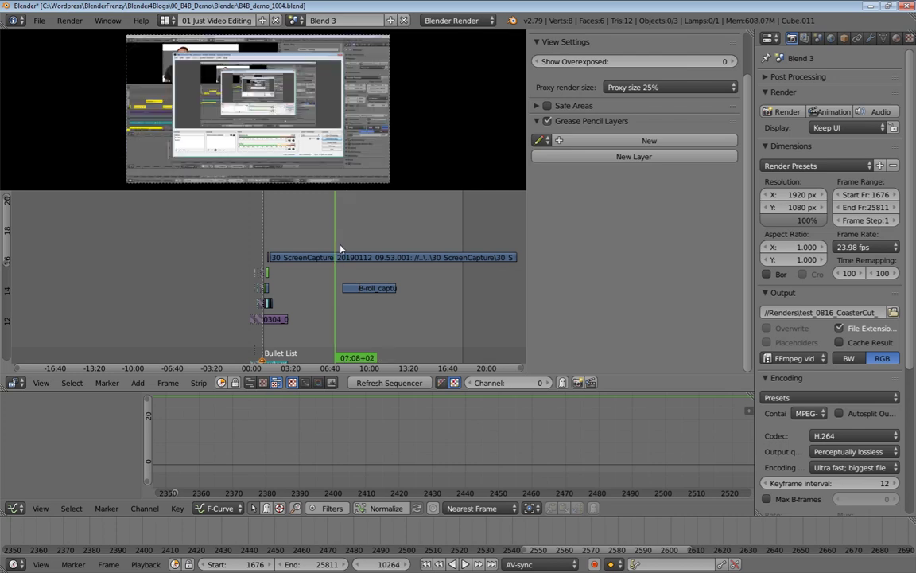
Step: Trim the start of the 30_ScreenCapture strip to frame 9272, where the nested OBS window is shown
{"action": "left_click", "coordinate": [331, 249]}
{"action": "key", "text": "alt+a"}
{"action": "key", "text": "Escape"}
{"action": "right_click", "coordinate": [301, 258]}
{"action": "right_click", "coordinate": [272, 257]}
{"action": "key", "text": "shift+s"}
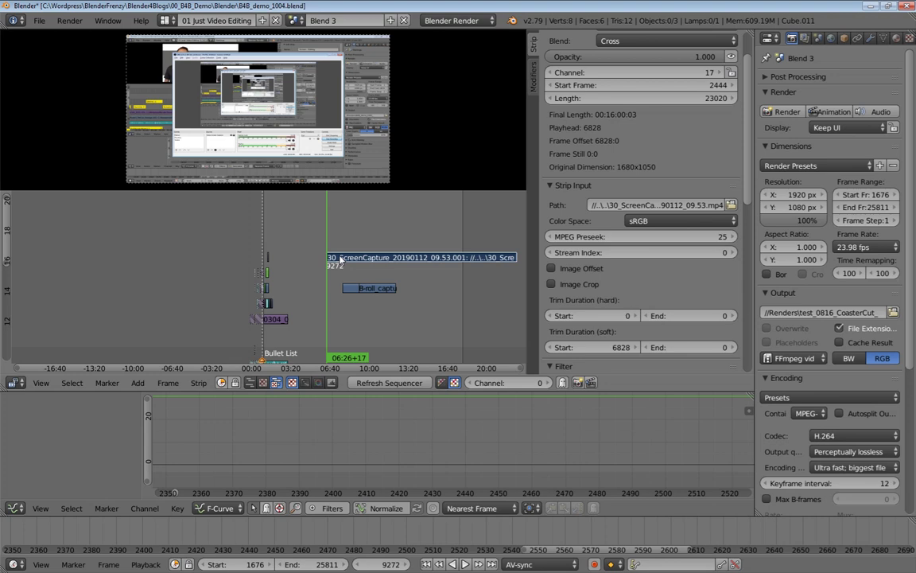
Step: Cut the screen-capture strip 100 frames further on, at frame 9372, and delete the remainder after the cut
{"action": "left_click", "coordinate": [389, 564]}
{"action": "left_click", "coordinate": [388, 564]}
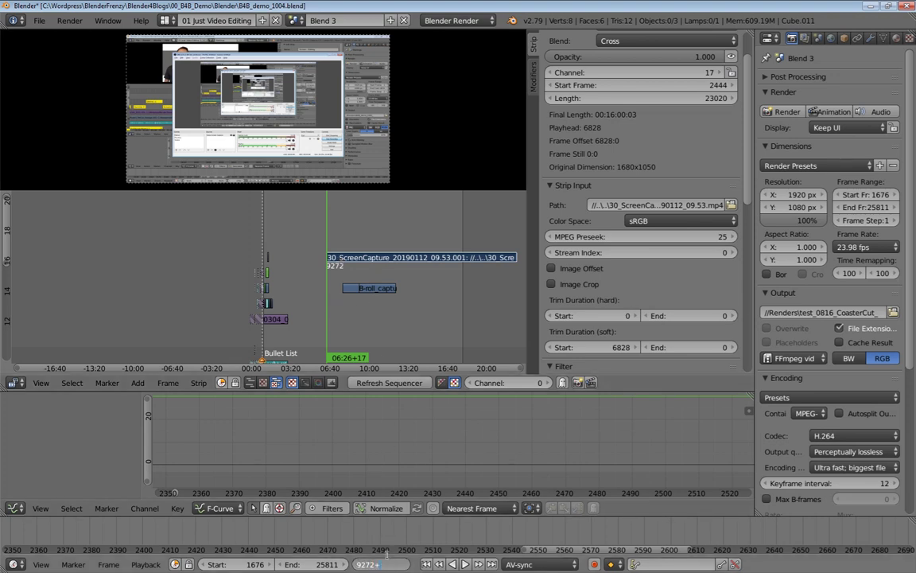
{"action": "type", "text": "+100"}
{"action": "key", "text": "Return"}
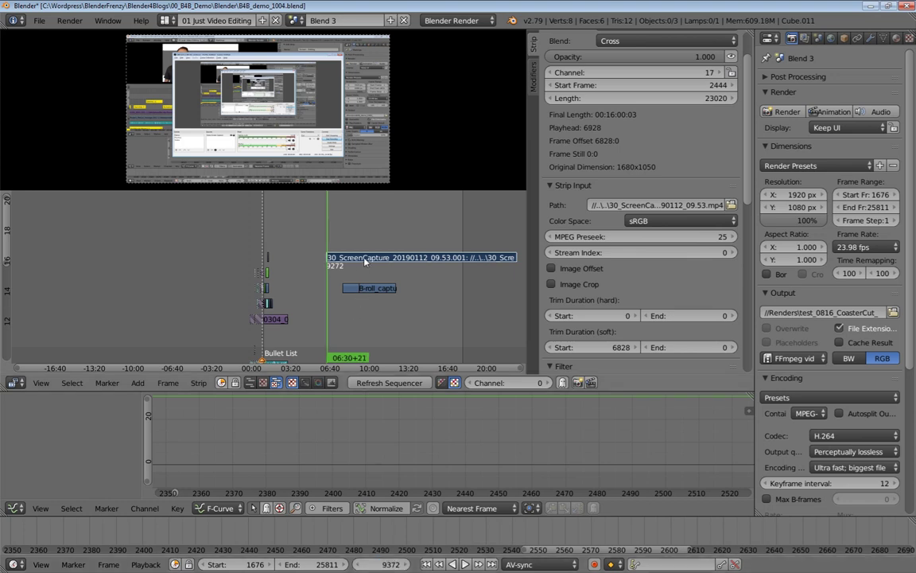
{"action": "key", "text": "k"}
{"action": "key", "text": "x"}
{"action": "left_click", "coordinate": [390, 258]}
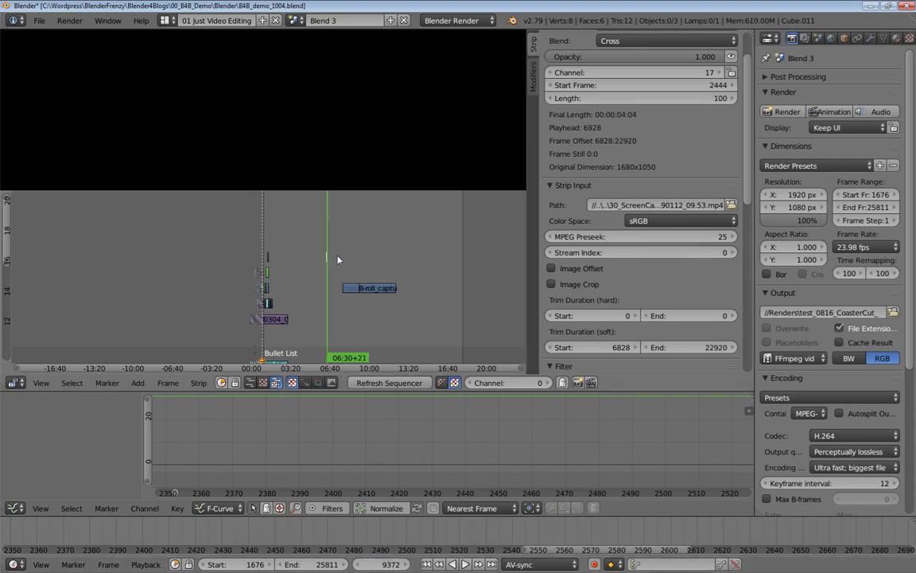
Step: Move the 100-frame screen-capture piece back to channel 15 just above the first B-roll piece, with start frame -4511
{"action": "scroll", "coordinate": [338, 256], "scroll_direction": "up", "scroll_amount": 8}
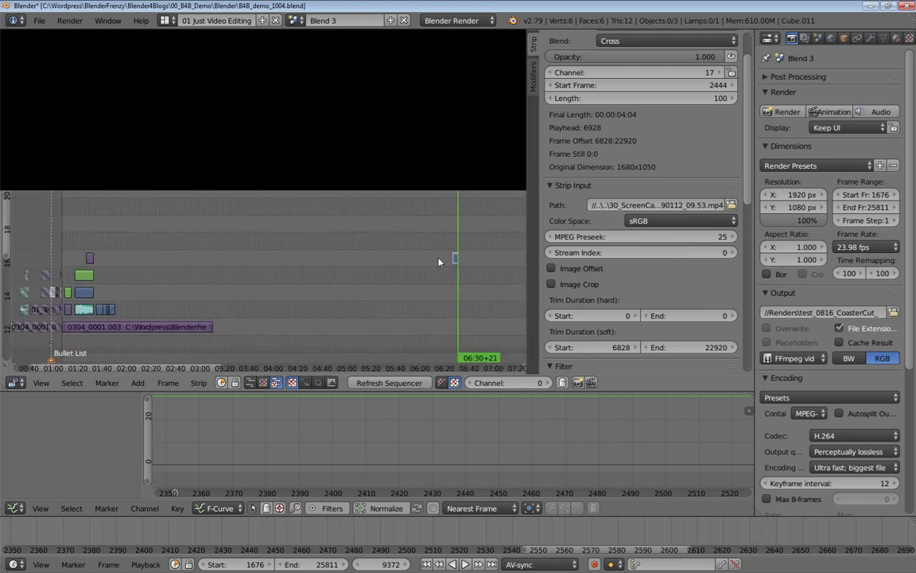
{"action": "key", "text": "b"}
{"action": "left_click_drag", "start_coordinate": [436, 234], "coordinate": [482, 282]}
{"action": "key", "text": "g"}
{"action": "left_click", "coordinate": [98, 285]}
{"action": "middle_click_drag", "start_coordinate": [98, 284], "coordinate": [326, 278], "text": "ctrl"}
{"action": "key", "text": "g"}
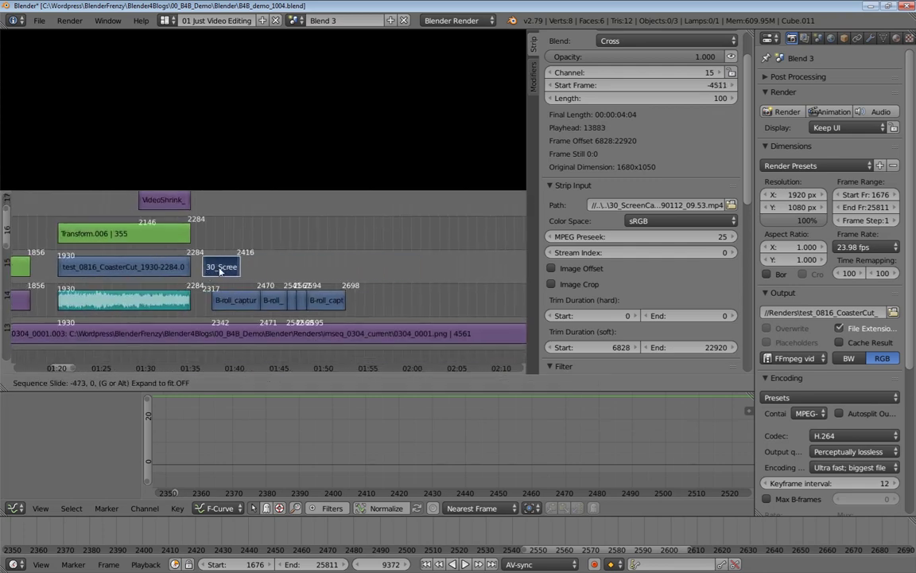
{"action": "left_click", "coordinate": [224, 279]}
Step: Raise the screen-capture piece to channel 19 and slide it over the end of the coaster clip, with start frame -4573
{"action": "middle_click_drag", "start_coordinate": [225, 280], "coordinate": [316, 284], "text": "ctrl"}
{"action": "key", "text": "g"}
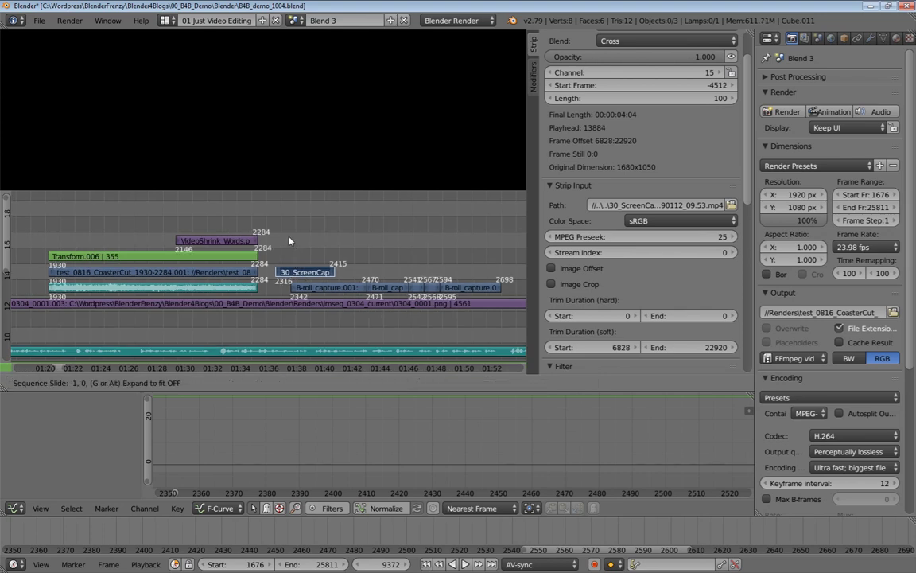
{"action": "left_click", "coordinate": [286, 217]}
{"action": "middle_click_drag", "start_coordinate": [298, 241], "coordinate": [300, 268], "text": "ctrl"}
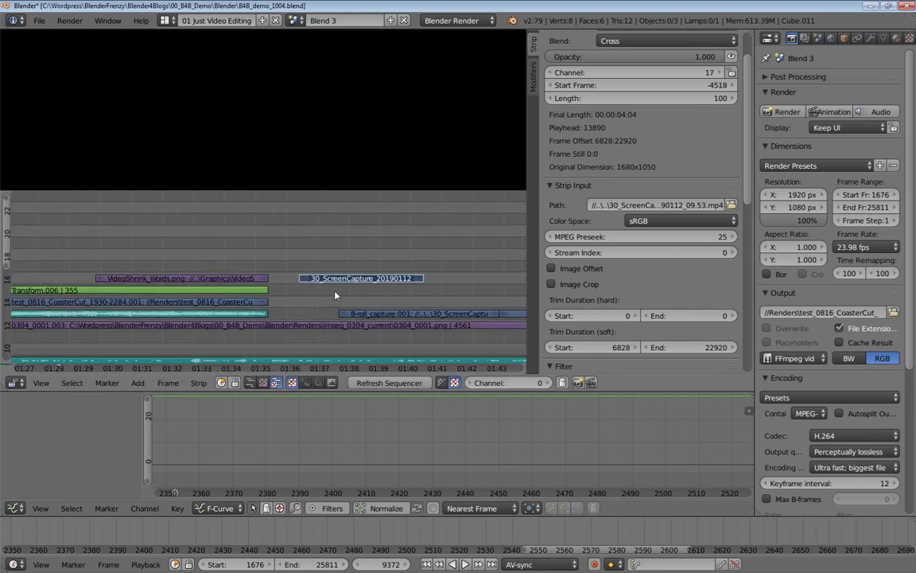
{"action": "key", "text": "g"}
{"action": "left_click", "coordinate": [254, 243]}
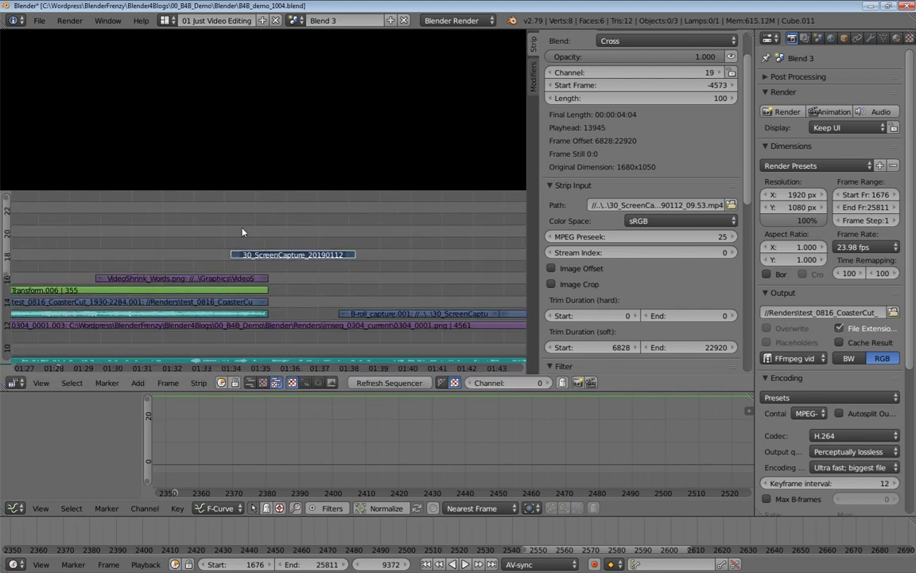
Step: Check the overlap at frame 2284, the coaster clip's end, and shift the screen-capture piece to start frame -4565
{"action": "left_click", "coordinate": [242, 233]}
{"action": "scroll", "coordinate": [262, 254], "scroll_direction": "up", "scroll_amount": 4}
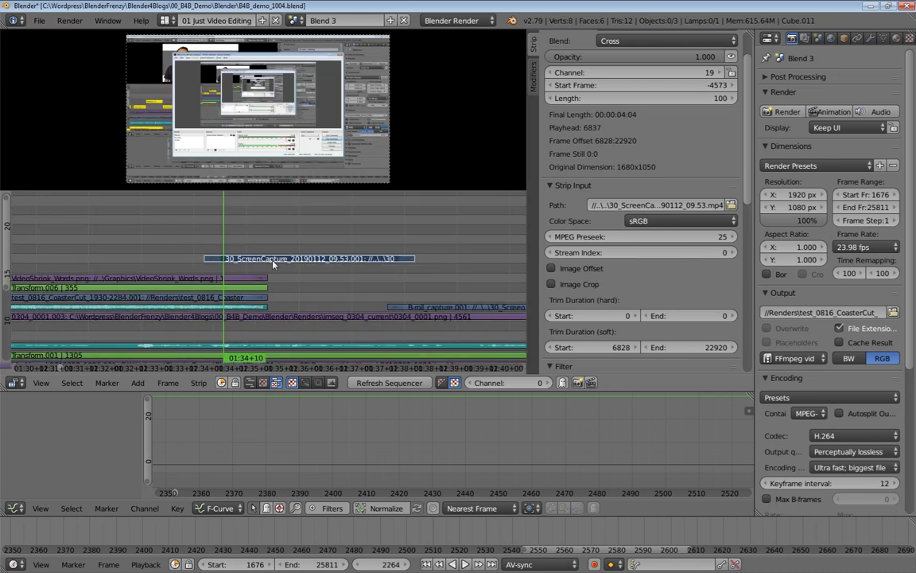
{"action": "scroll", "coordinate": [262, 253], "scroll_direction": "down", "scroll_amount": 1}
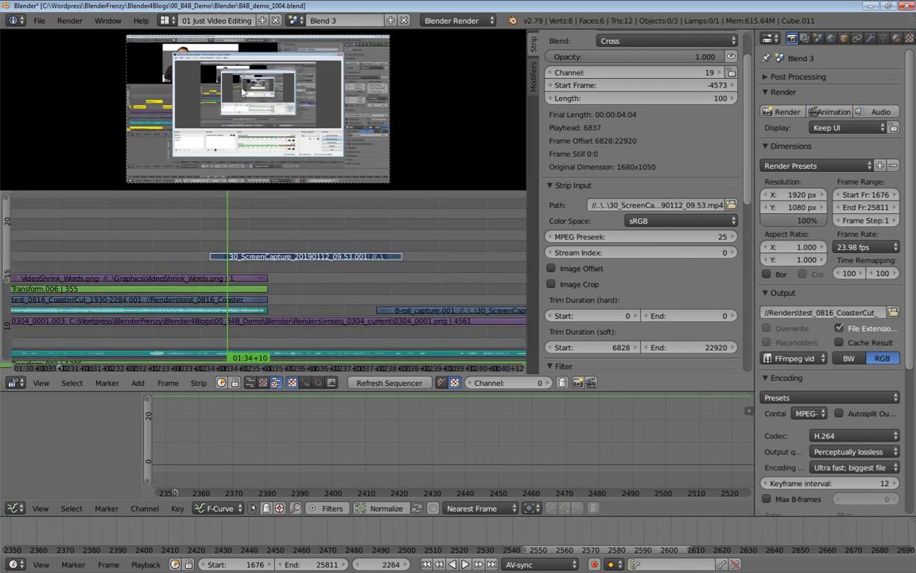
{"action": "left_click", "coordinate": [266, 257]}
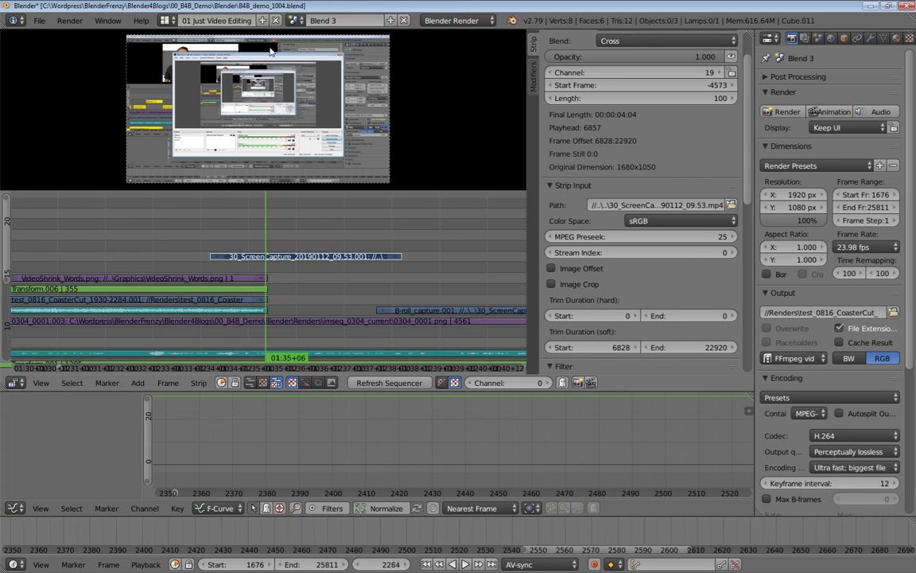
{"action": "right_click", "coordinate": [242, 290]}
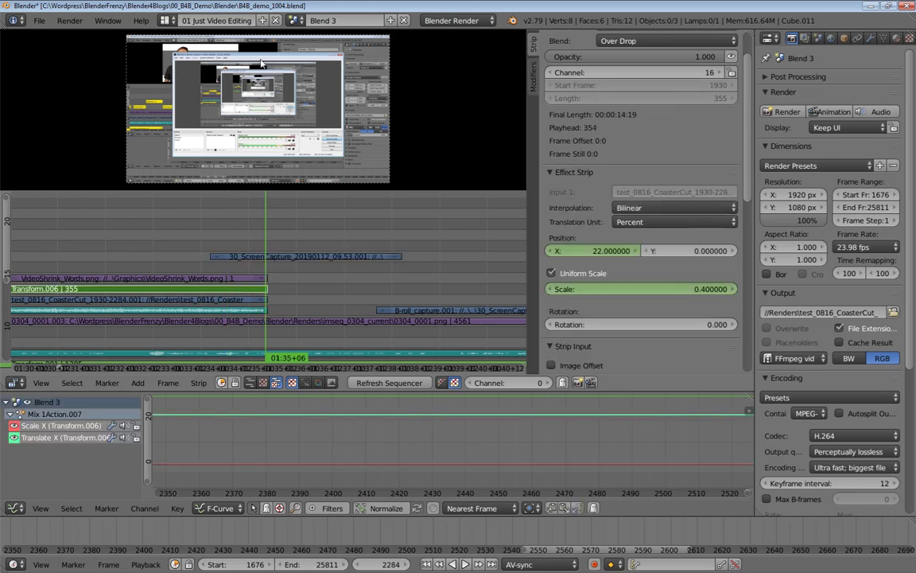
{"action": "right_click", "coordinate": [262, 257]}
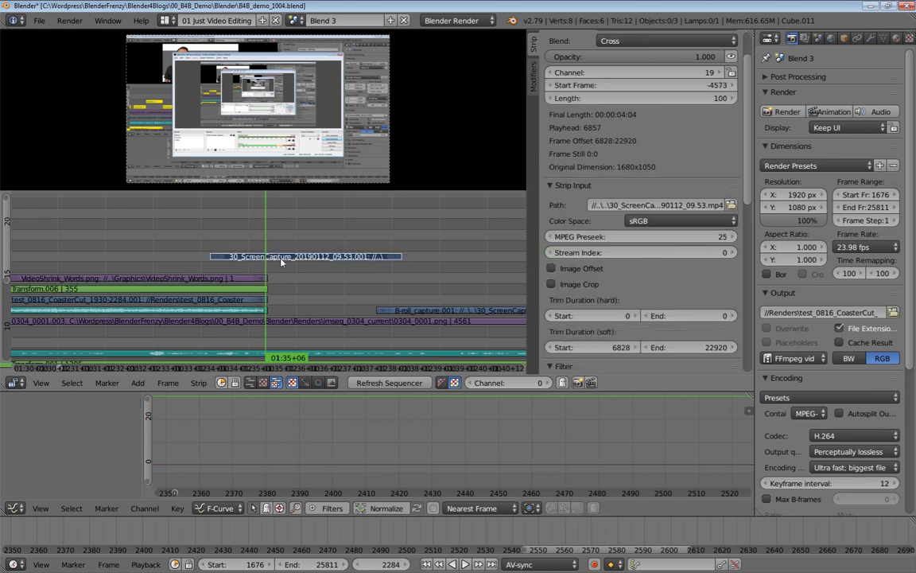
{"action": "scroll", "coordinate": [281, 262], "scroll_direction": "down", "scroll_amount": 5}
{"action": "scroll", "coordinate": [267, 284], "scroll_direction": "up", "scroll_amount": 3}
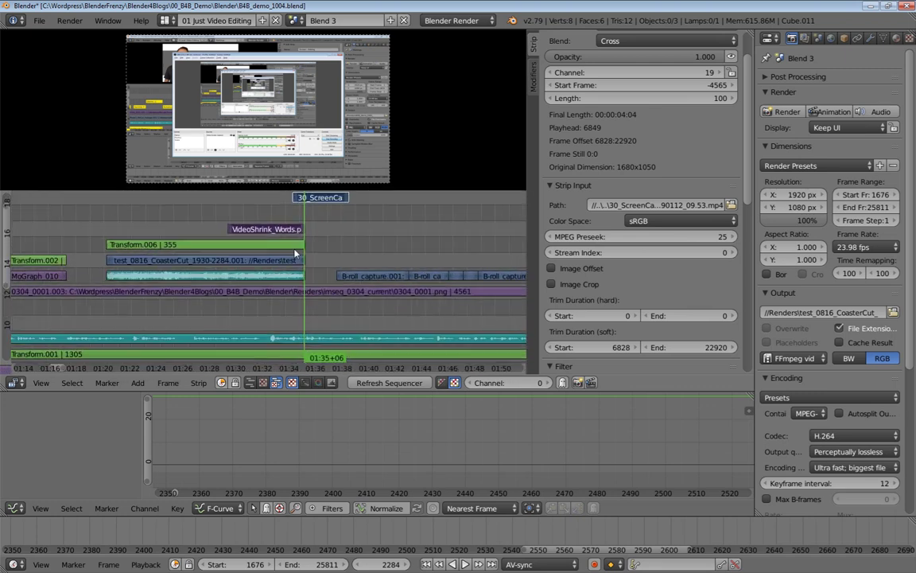
{"action": "scroll", "coordinate": [295, 252], "scroll_direction": "down", "scroll_amount": 1}
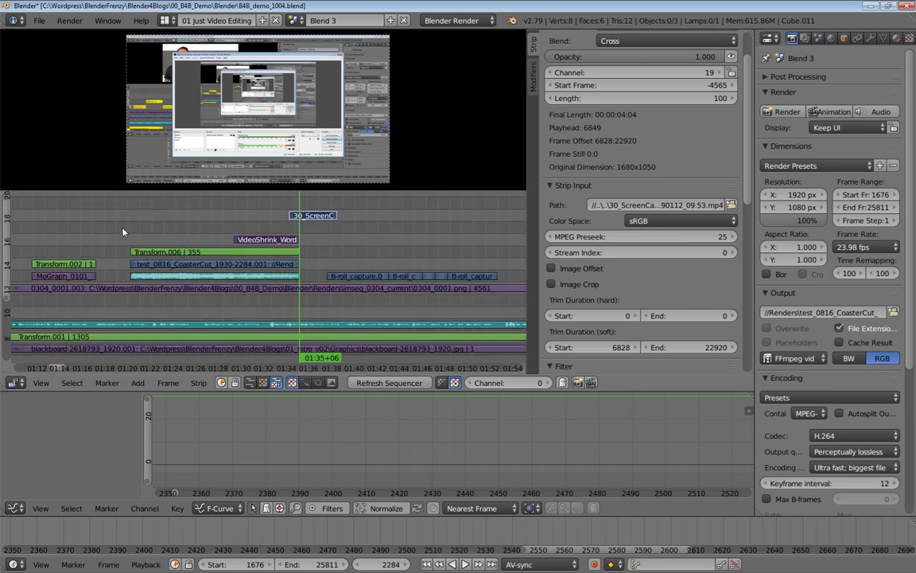
{"action": "key", "text": "b"}
{"action": "left_click_drag", "start_coordinate": [109, 195], "coordinate": [296, 317]}
{"action": "scroll", "coordinate": [296, 317], "scroll_direction": "down", "scroll_amount": 2}
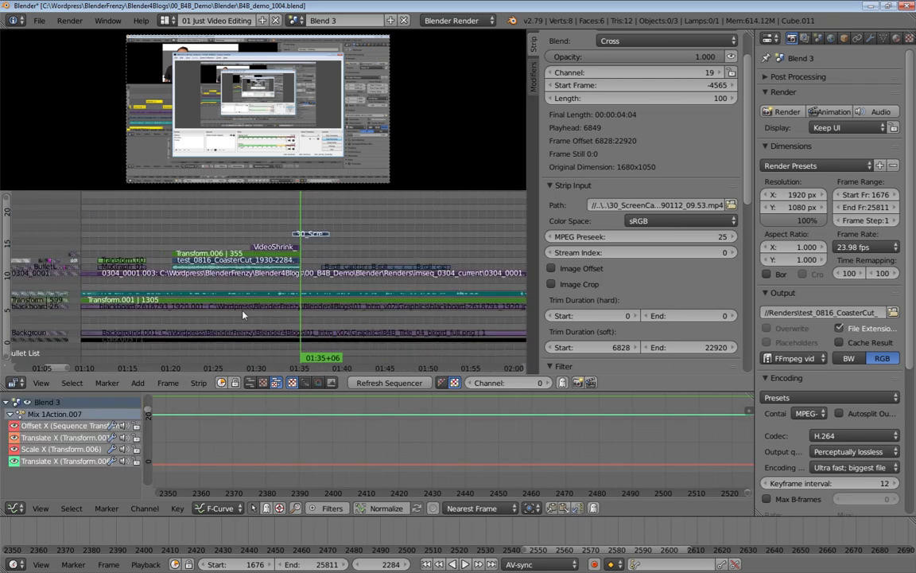
{"action": "key", "text": "a"}
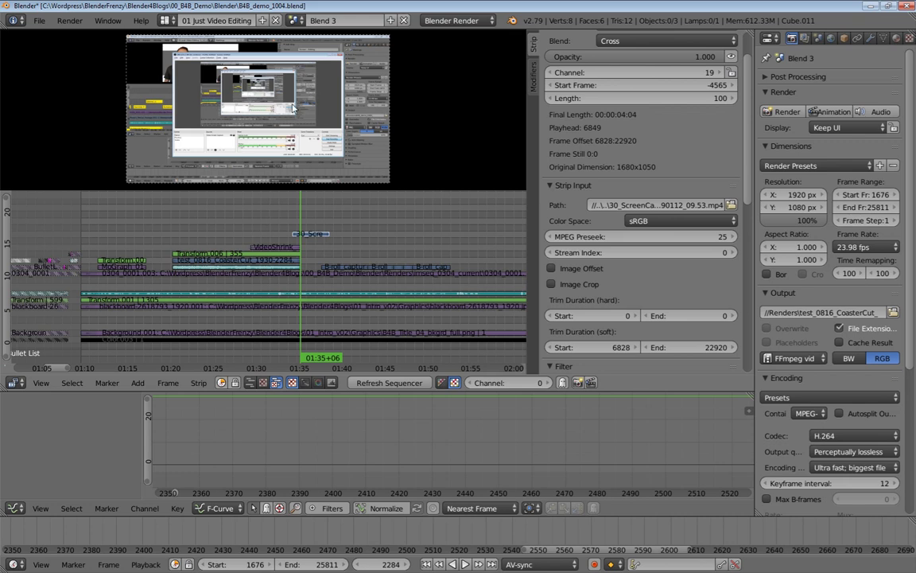
Step: Select the coaster strips with the image sequence, transform, blackboard, background and color strips beneath them, and cut them at frame 1930
{"action": "scroll", "coordinate": [255, 294], "scroll_direction": "up", "scroll_amount": 2}
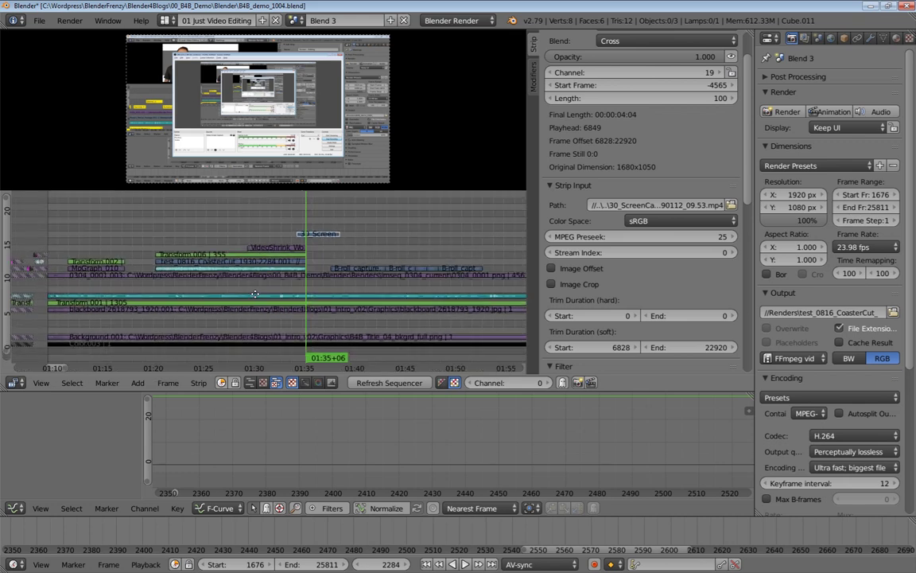
{"action": "left_click", "coordinate": [152, 248]}
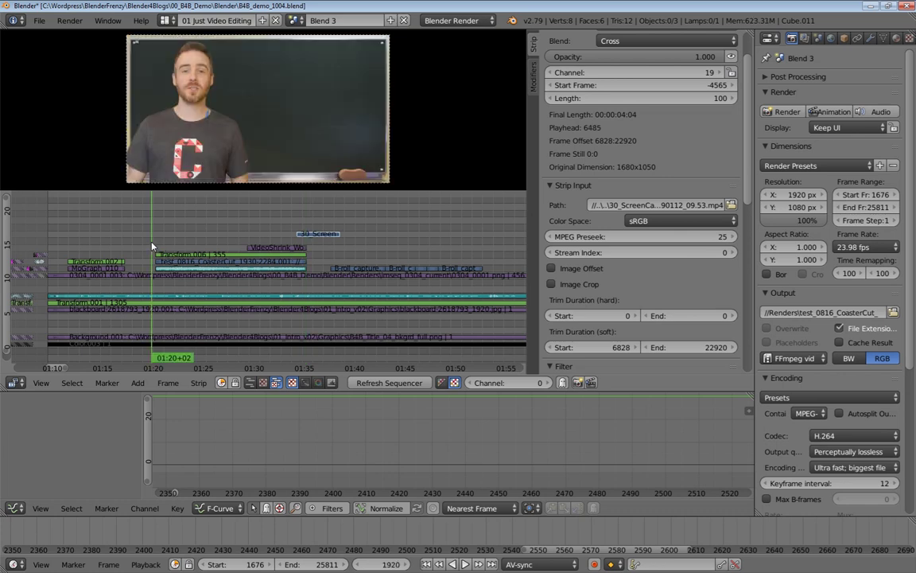
{"action": "key", "text": "Page_Up"}
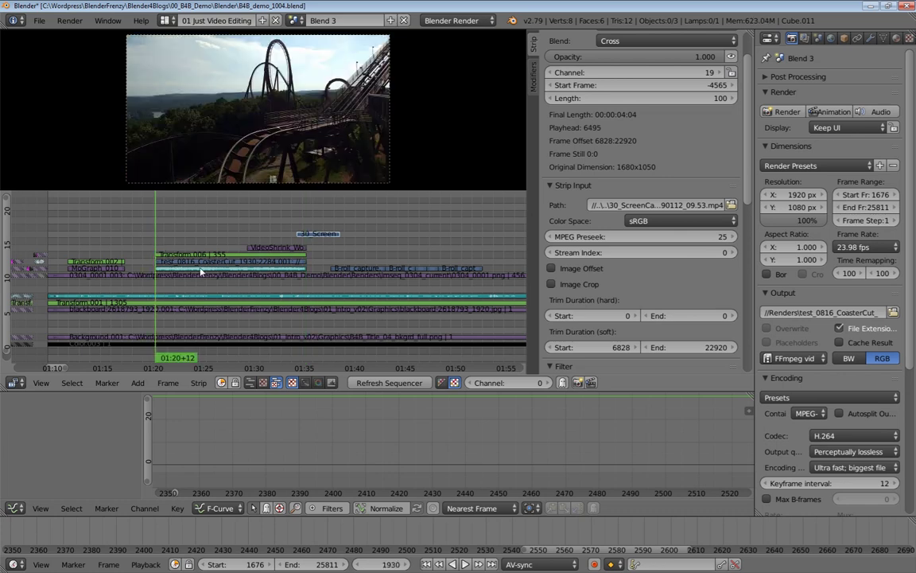
{"action": "right_click", "coordinate": [259, 248]}
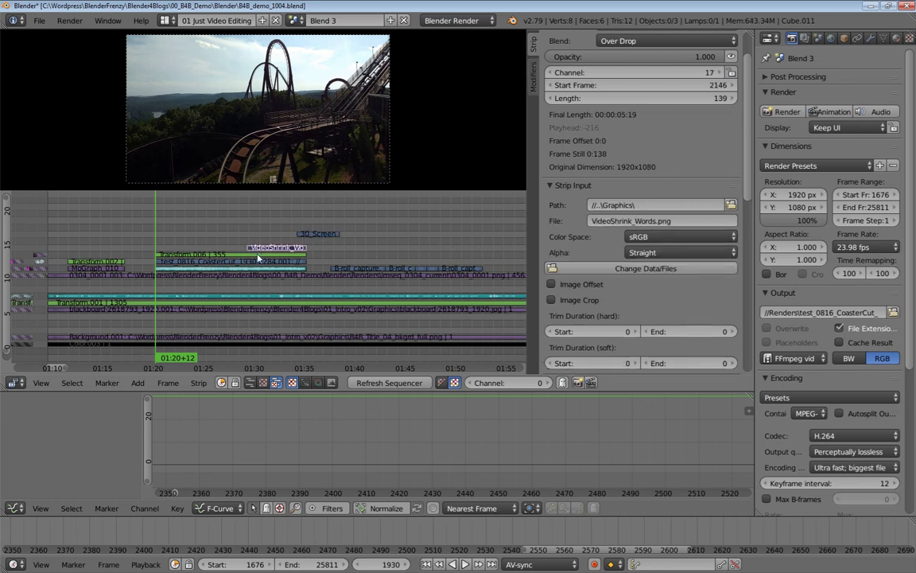
{"action": "right_click", "coordinate": [254, 256], "text": "shift"}
{"action": "right_click", "coordinate": [259, 248]}
{"action": "right_click", "coordinate": [256, 255], "text": "shift"}
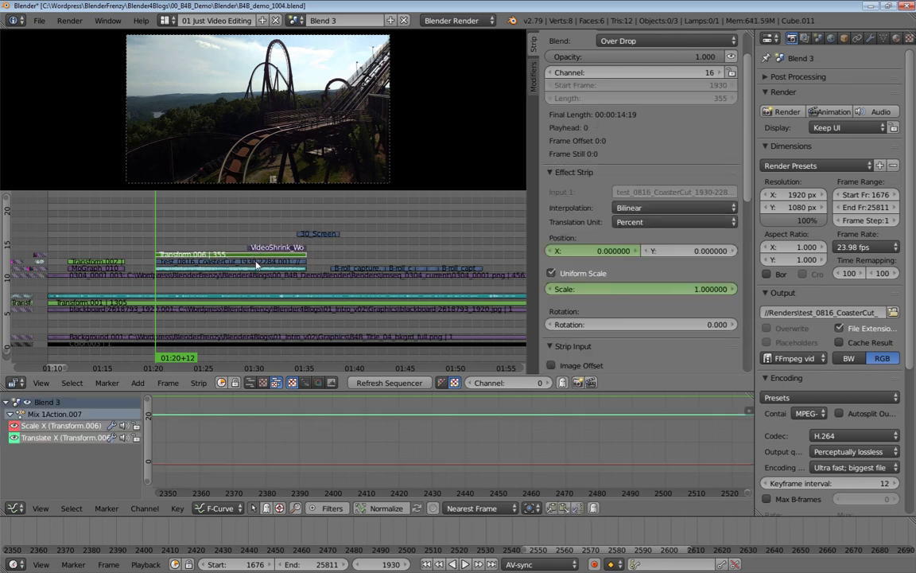
{"action": "right_click", "coordinate": [255, 261], "text": "shift"}
{"action": "right_click", "coordinate": [256, 271], "text": "shift"}
{"action": "right_click", "coordinate": [255, 276], "text": "shift"}
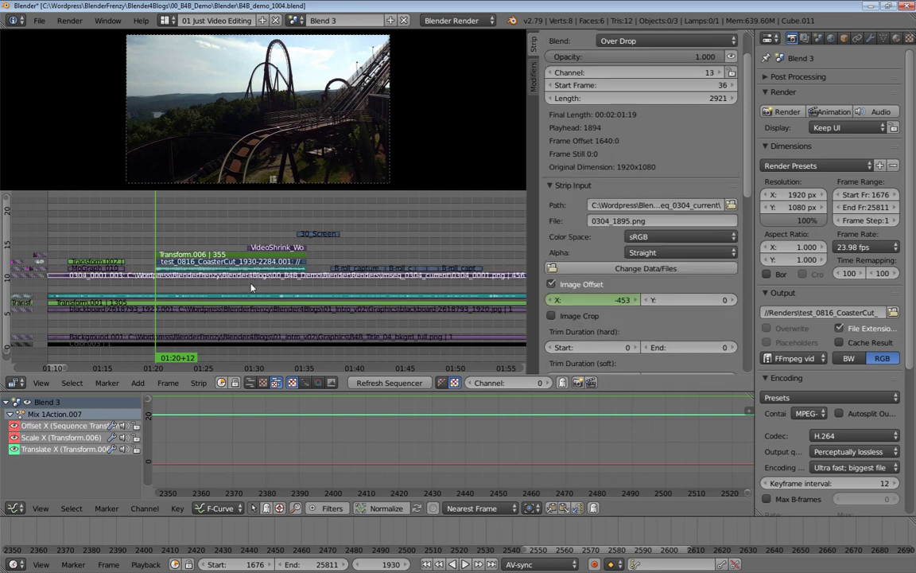
{"action": "right_click", "coordinate": [248, 300], "text": "shift"}
{"action": "right_click", "coordinate": [219, 276], "text": "shift"}
{"action": "right_click", "coordinate": [217, 308], "text": "shift"}
{"action": "right_click", "coordinate": [231, 336], "text": "shift"}
{"action": "right_click", "coordinate": [239, 344], "text": "shift"}
{"action": "middle_click_drag", "start_coordinate": [251, 310], "coordinate": [254, 304]}
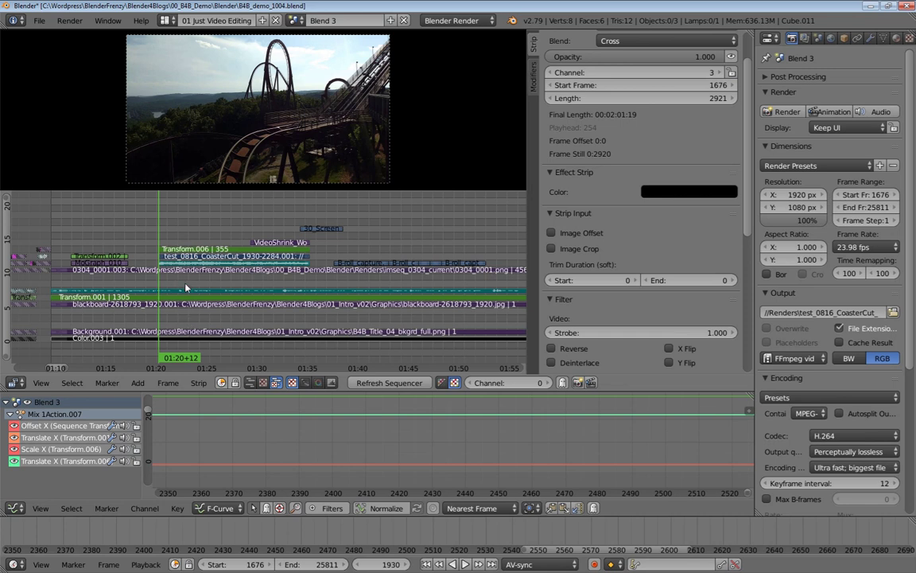
{"action": "key", "text": "k"}
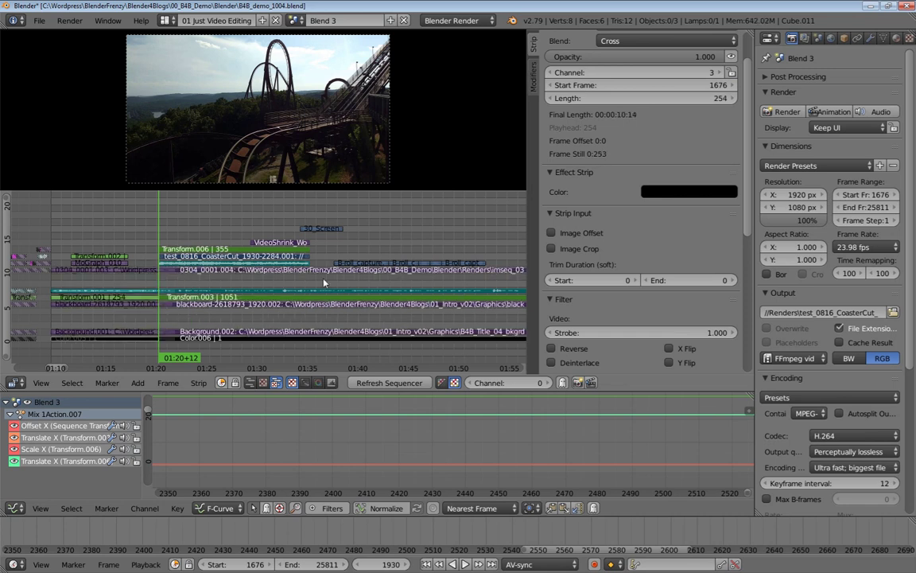
Step: Cut the selected coaster section strips at frame 2285, where the coaster clip ends
{"action": "left_click", "coordinate": [319, 257]}
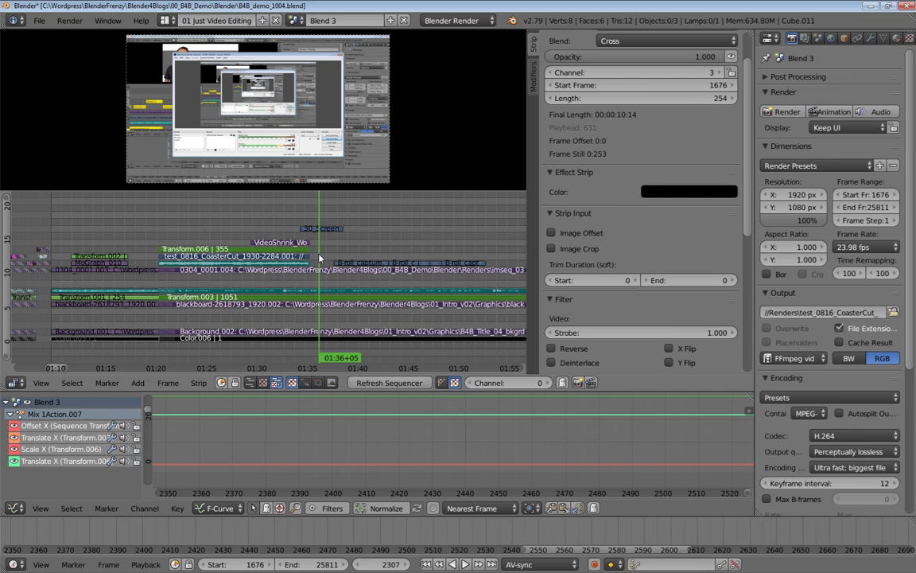
{"action": "left_click", "coordinate": [309, 257]}
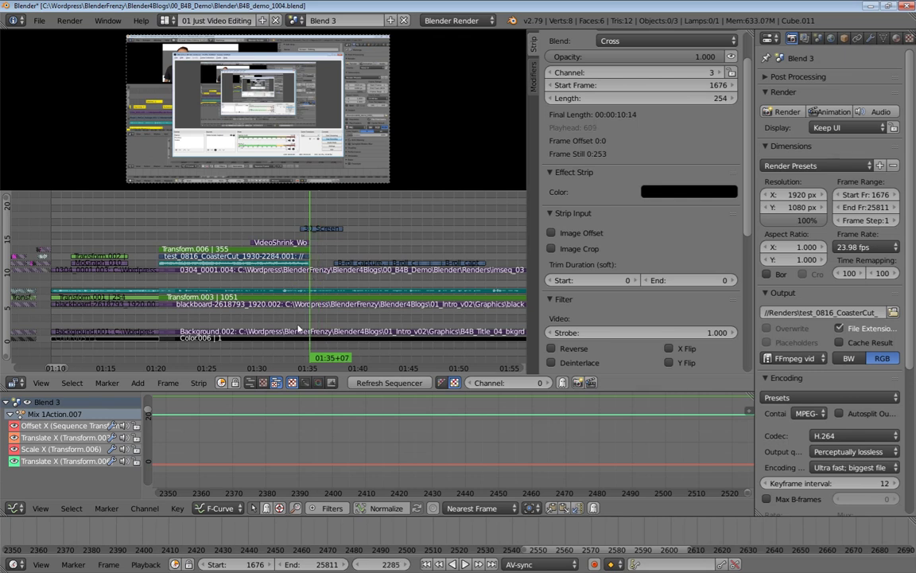
{"action": "key", "text": "k"}
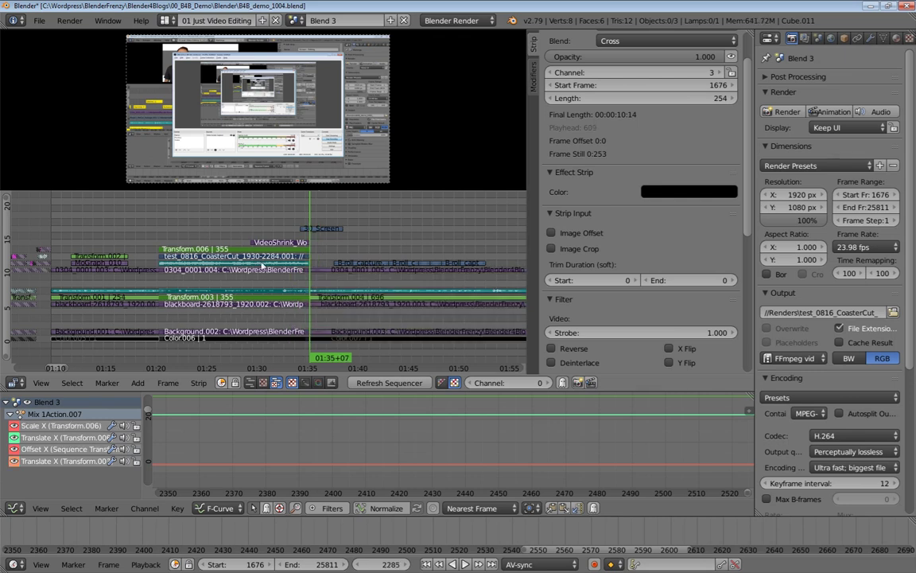
Step: Group the cut coaster strips into a meta strip and raise it to channel 14, keeping start frame 1930
{"action": "key", "text": "ctrl+g"}
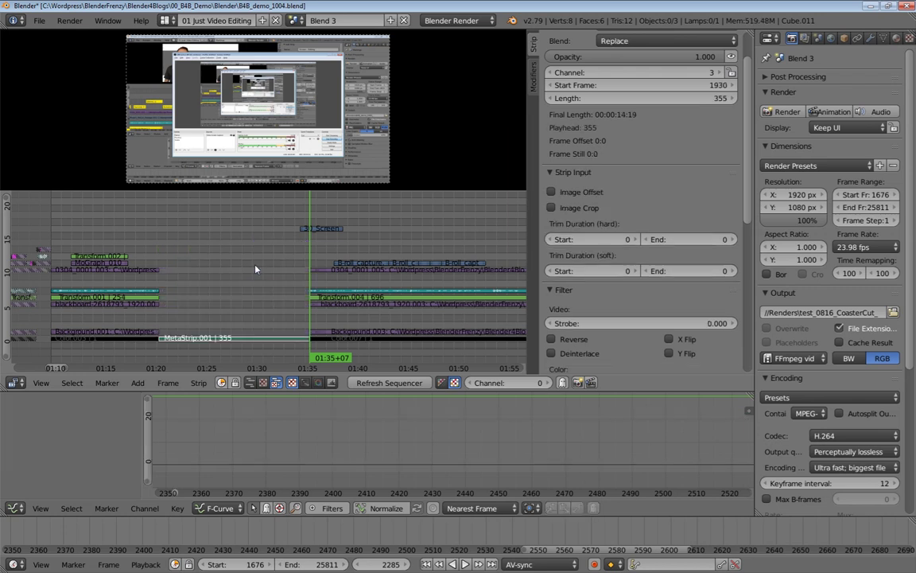
{"action": "key", "text": "g"}
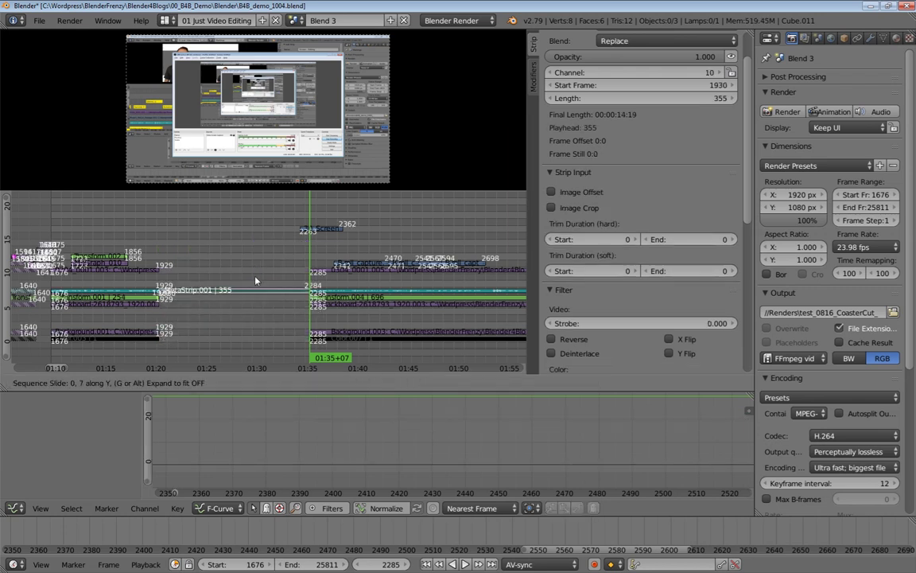
{"action": "left_click", "coordinate": [258, 263]}
{"action": "scroll", "coordinate": [271, 260], "scroll_direction": "up", "scroll_amount": 4}
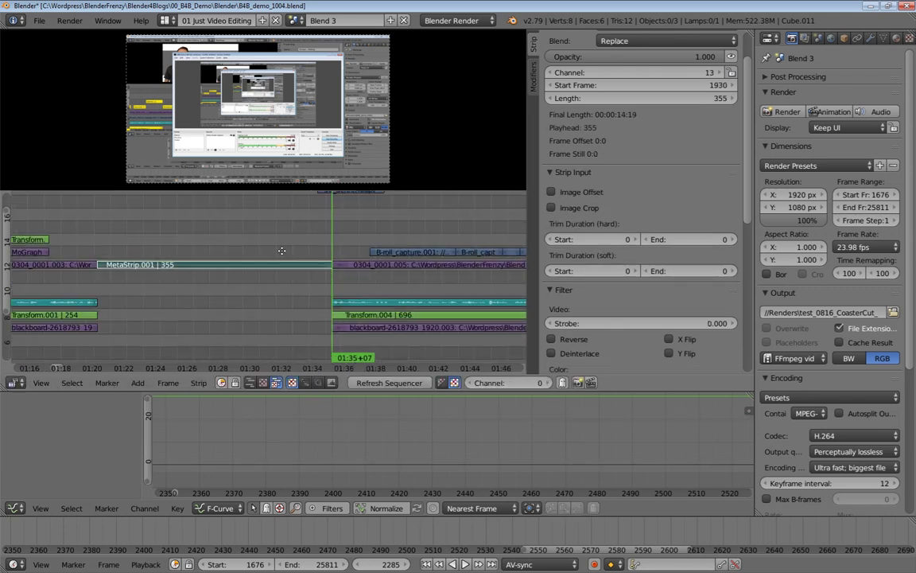
{"action": "middle_click_drag", "start_coordinate": [279, 268], "coordinate": [310, 260], "text": "ctrl"}
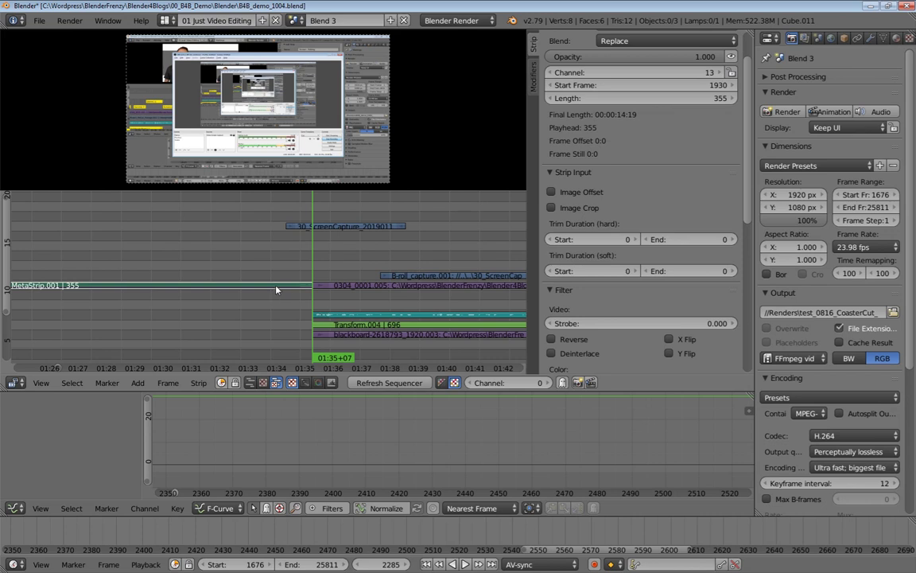
{"action": "key", "text": "g"}
{"action": "left_click", "coordinate": [278, 277]}
Step: Lower the 100-frame screen-capture piece to channel 15, directly above the meta strip, keeping start frame -4565
{"action": "middle_click_drag", "start_coordinate": [291, 268], "coordinate": [301, 235], "text": "ctrl"}
{"action": "right_click", "coordinate": [306, 222]}
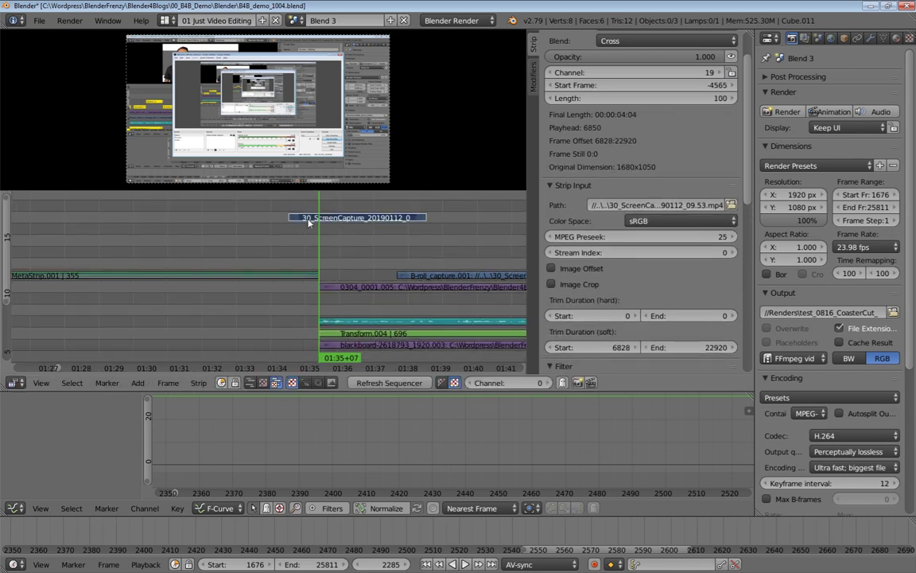
{"action": "key", "text": "g"}
{"action": "left_click", "coordinate": [302, 266]}
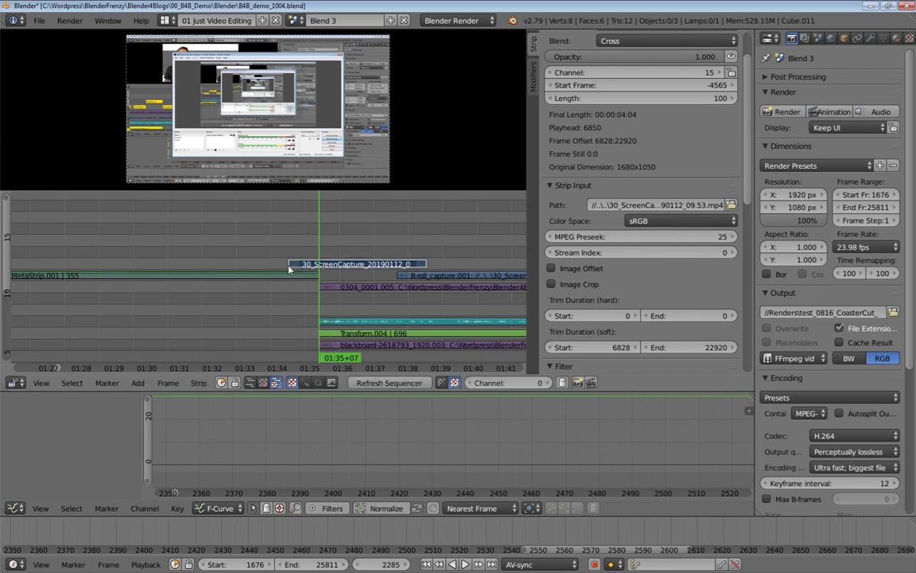
Step: Add a Wipe effect from the coaster meta strip to the overlapping screen-capture piece
{"action": "right_click", "coordinate": [281, 276]}
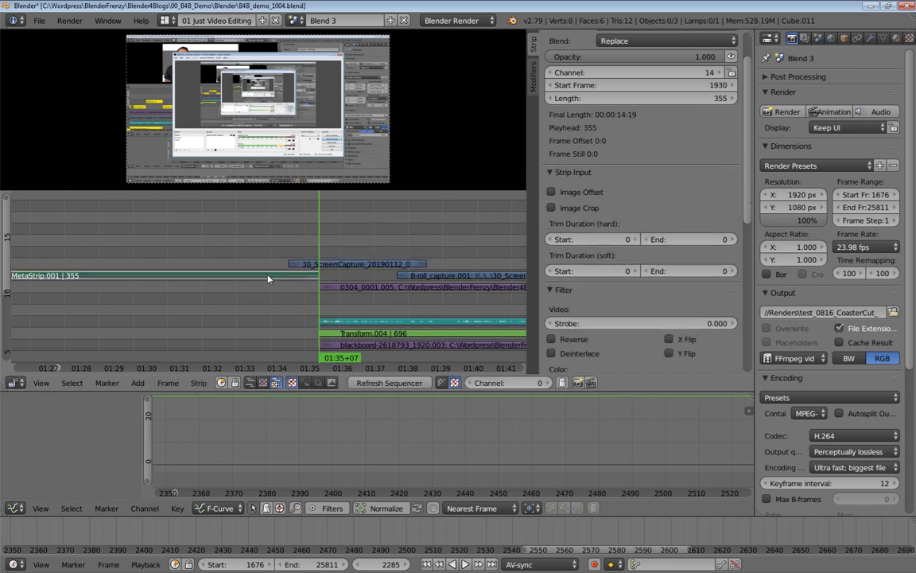
{"action": "right_click", "coordinate": [336, 268]}
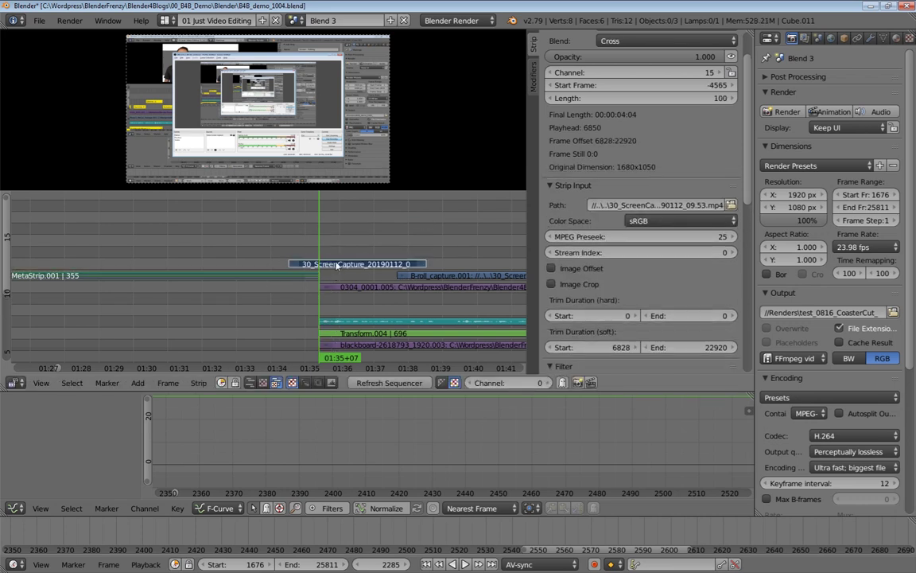
{"action": "key", "text": "shift+a"}
{"action": "mouse_move", "coordinate": [318, 301]}
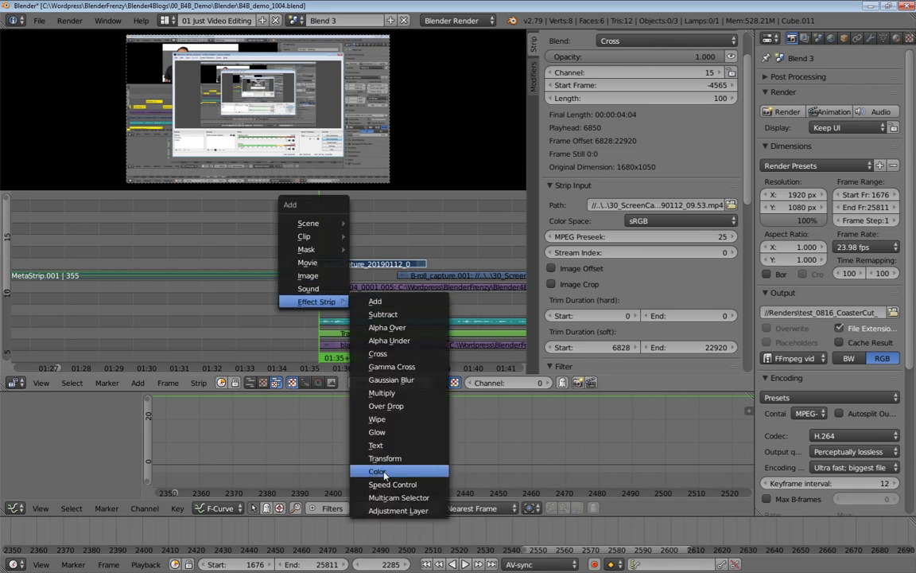
{"action": "left_click", "coordinate": [387, 419]}
{"action": "scroll", "coordinate": [262, 286], "scroll_direction": "up", "scroll_amount": 3}
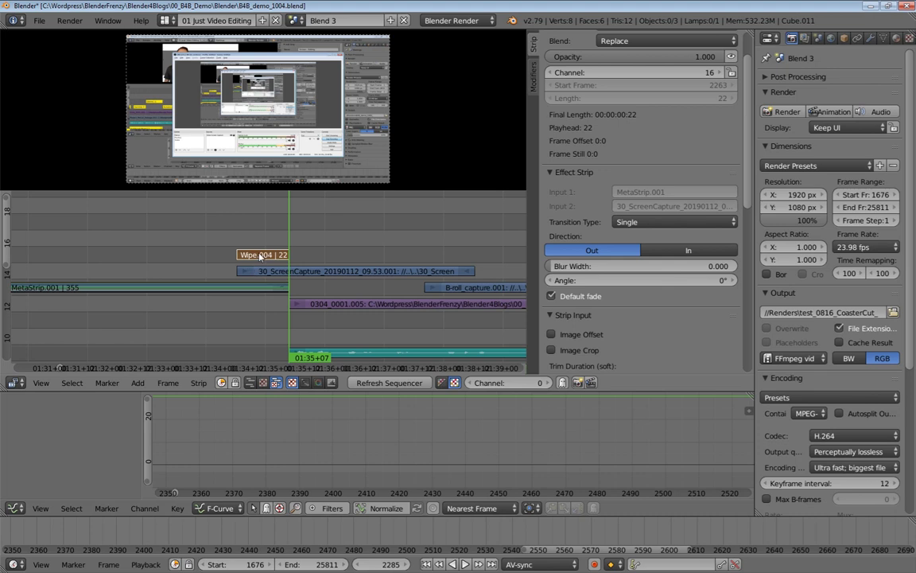
Step: Set the wipe strip's blend mode to Over Drop and play the transition from its start
{"action": "left_click", "coordinate": [613, 41]}
{"action": "left_click", "coordinate": [613, 169]}
{"action": "left_click", "coordinate": [234, 233]}
{"action": "key", "text": "alt+a"}
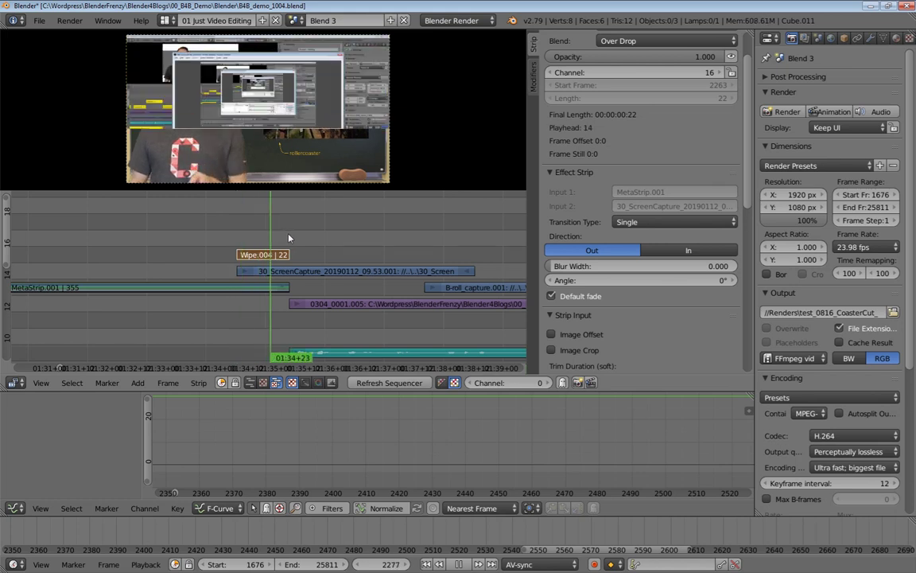
Step: Replay the wipe several times from around frame 2263 to check how the screen capture covers the coaster section
{"action": "left_click", "coordinate": [236, 240]}
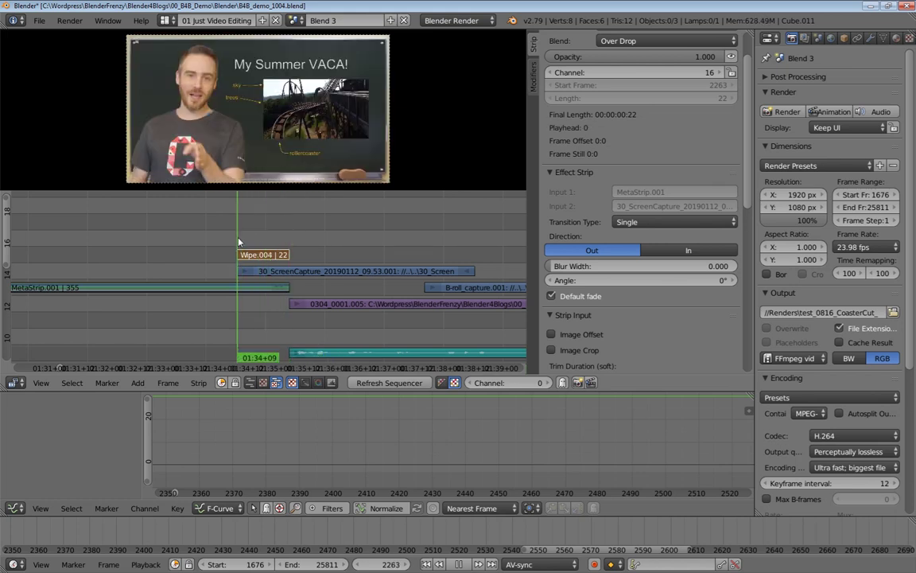
{"action": "key", "text": "alt+a"}
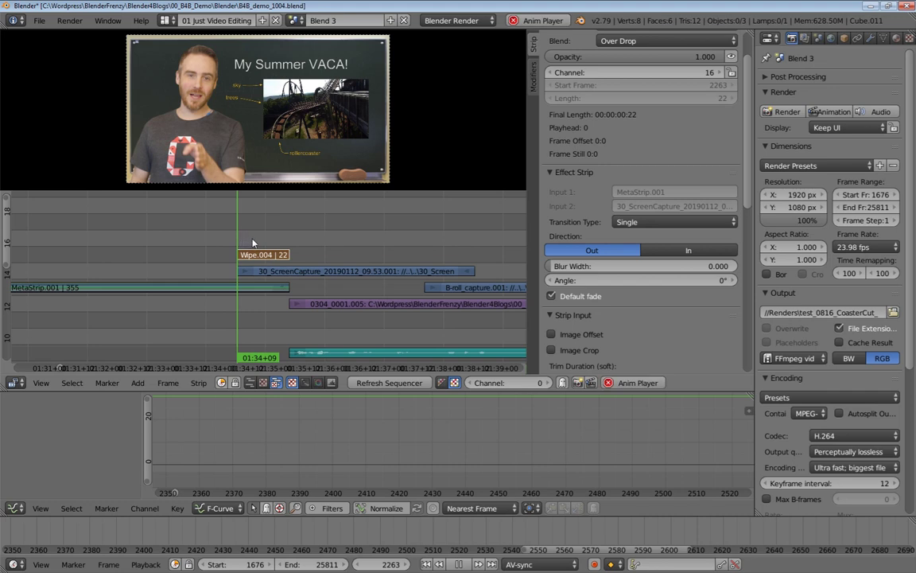
{"action": "key", "text": "alt+a"}
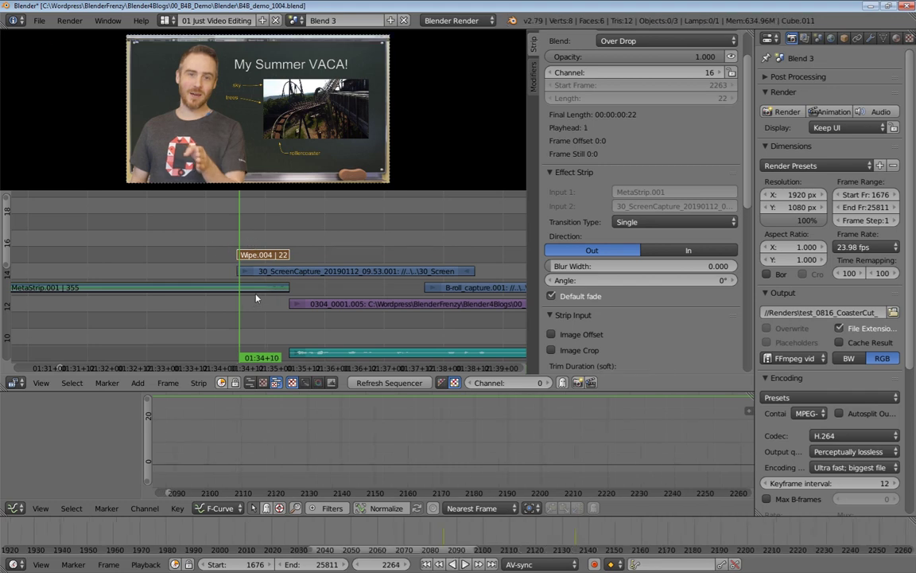
{"action": "key", "text": "alt+a"}
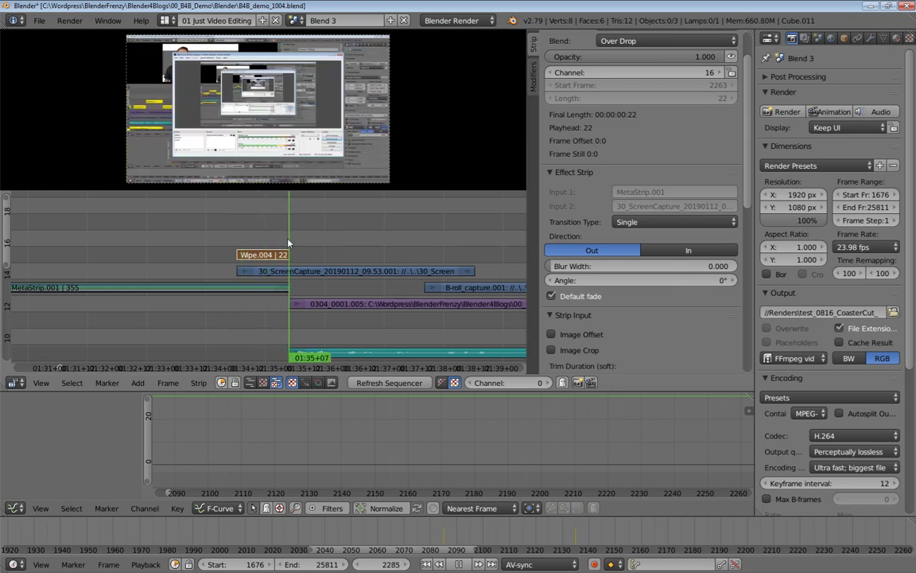
{"action": "left_click", "coordinate": [237, 239]}
{"action": "key", "text": "alt+a"}
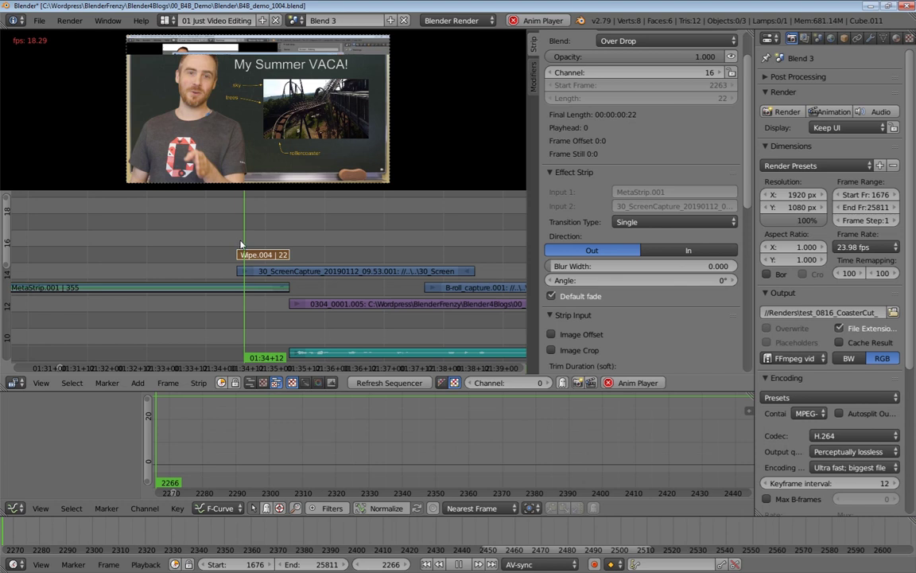
{"action": "key", "text": "alt+a"}
{"action": "left_click", "coordinate": [243, 249]}
{"action": "key", "text": "alt+a"}
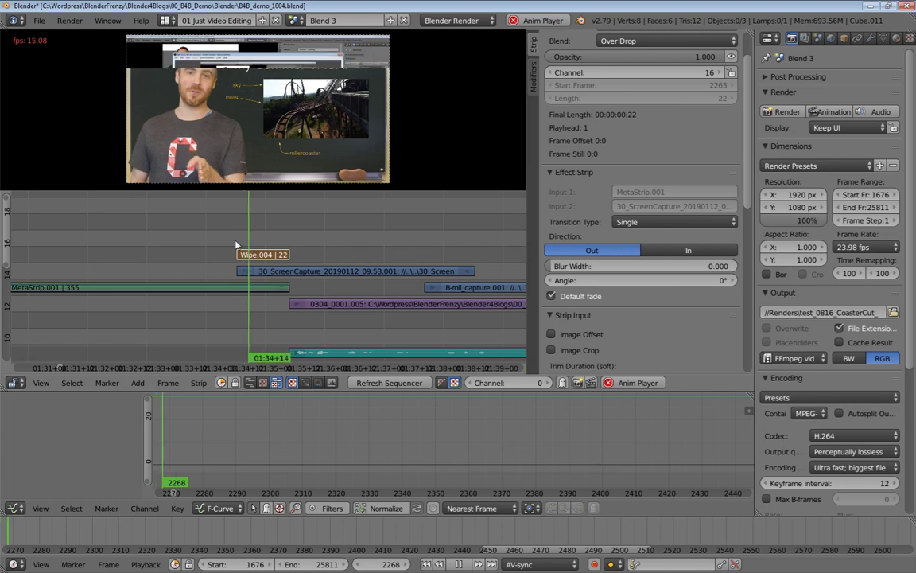
{"action": "key", "text": "alt+a"}
{"action": "middle_click_drag", "start_coordinate": [256, 247], "coordinate": [226, 241], "text": "ctrl"}
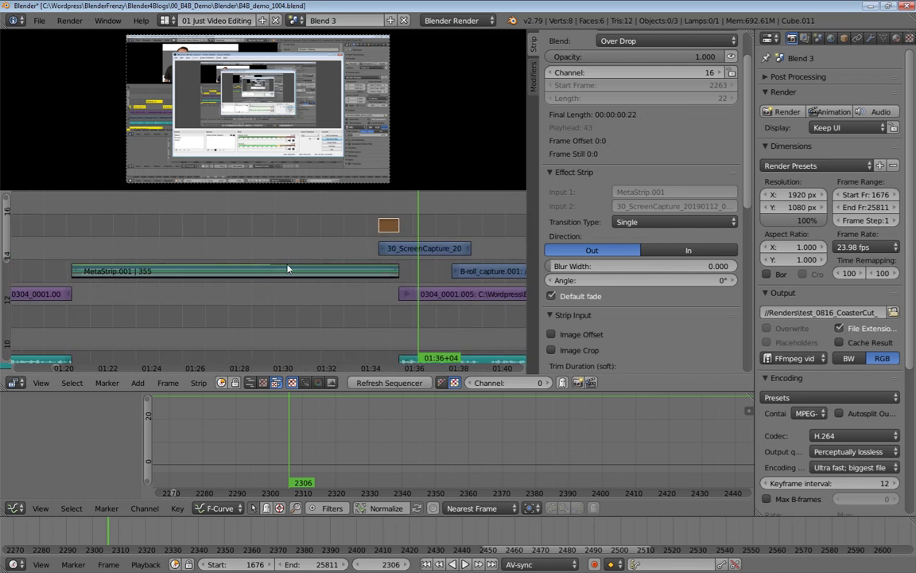
{"action": "left_click", "coordinate": [378, 210]}
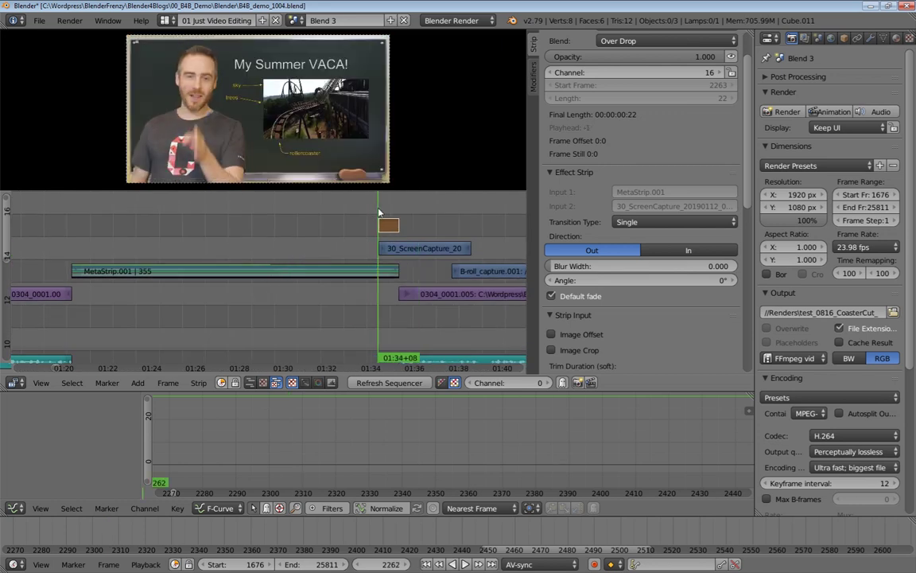
{"action": "key", "text": "alt+a"}
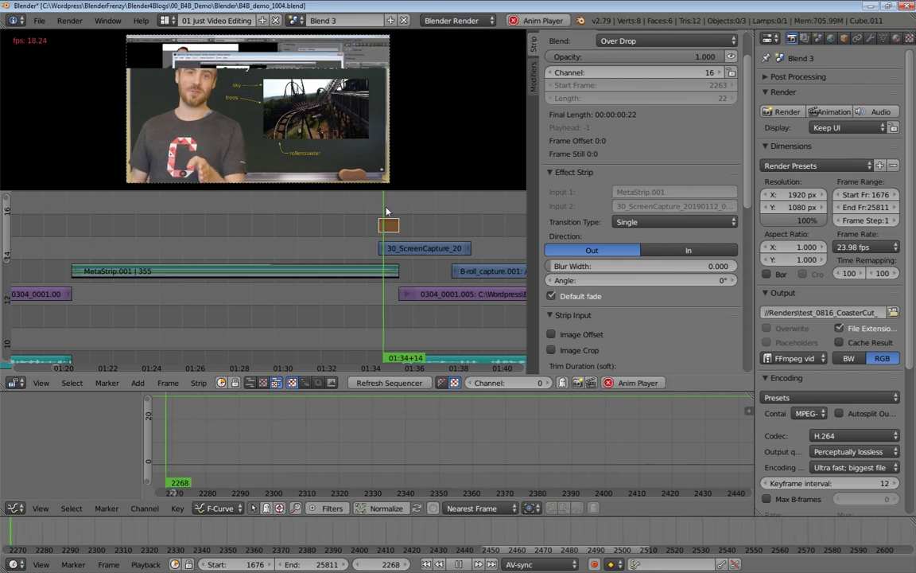
{"action": "key", "text": "alt+a"}
Step: Mute the coaster meta strip in channel 14, then play and scrub through the wipe
{"action": "middle_click_drag", "start_coordinate": [374, 204], "coordinate": [340, 225]}
{"action": "middle_click_drag", "start_coordinate": [341, 225], "coordinate": [298, 247]}
{"action": "middle_click_drag", "start_coordinate": [298, 246], "coordinate": [269, 252]}
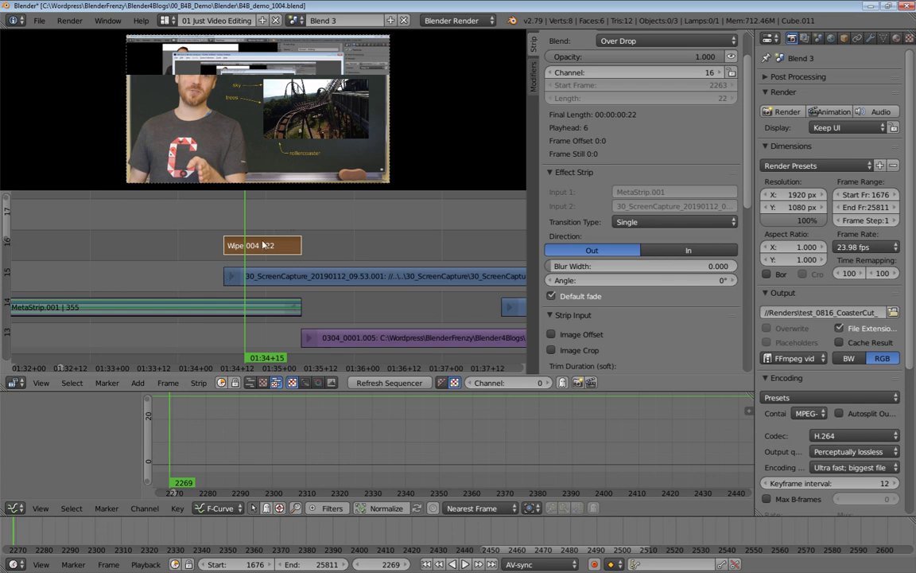
{"action": "scroll", "coordinate": [274, 272], "scroll_direction": "down", "scroll_amount": 4}
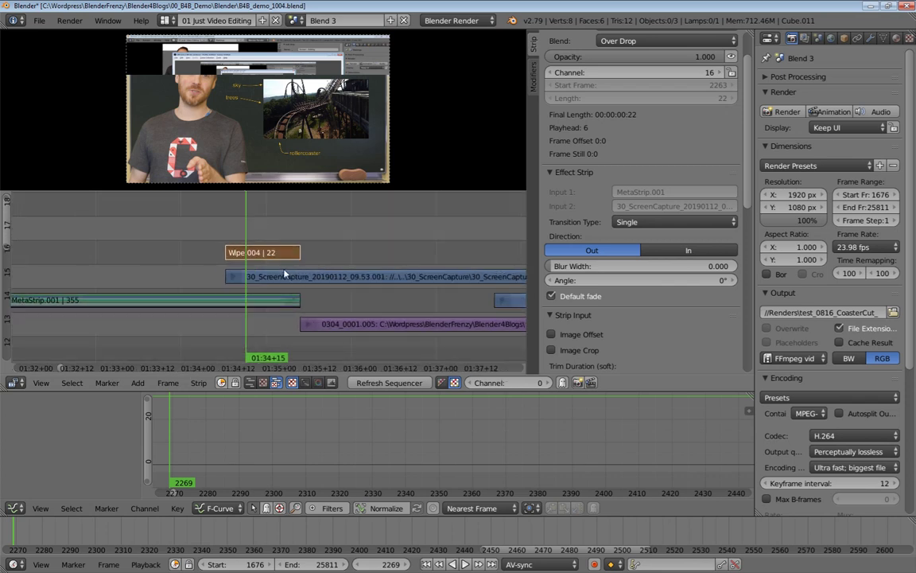
{"action": "left_click", "coordinate": [257, 299]}
{"action": "key", "text": "h"}
{"action": "left_click_drag", "start_coordinate": [255, 229], "coordinate": [255, 226]}
{"action": "key", "text": "alt+a"}
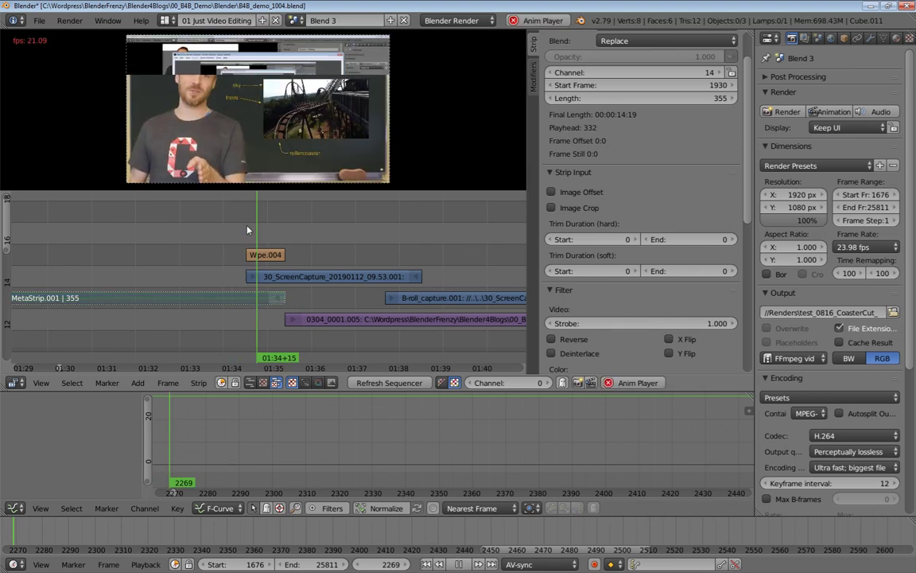
{"action": "left_click", "coordinate": [246, 232]}
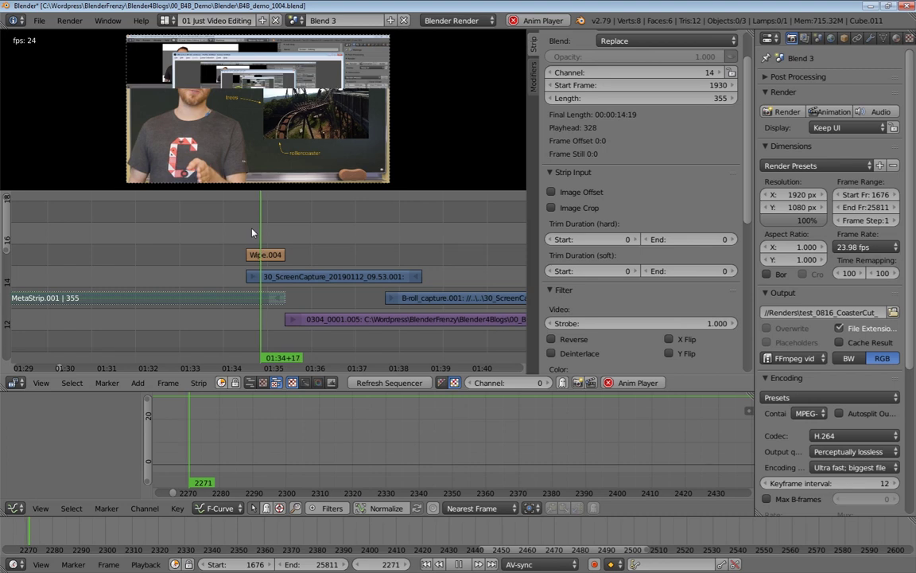
{"action": "key", "text": "alt+a"}
{"action": "left_click_drag", "start_coordinate": [224, 236], "coordinate": [265, 239]}
Step: Mute the 100-frame screen-capture piece in channel 15 and replay the wipe from just before its start
{"action": "right_click", "coordinate": [297, 279]}
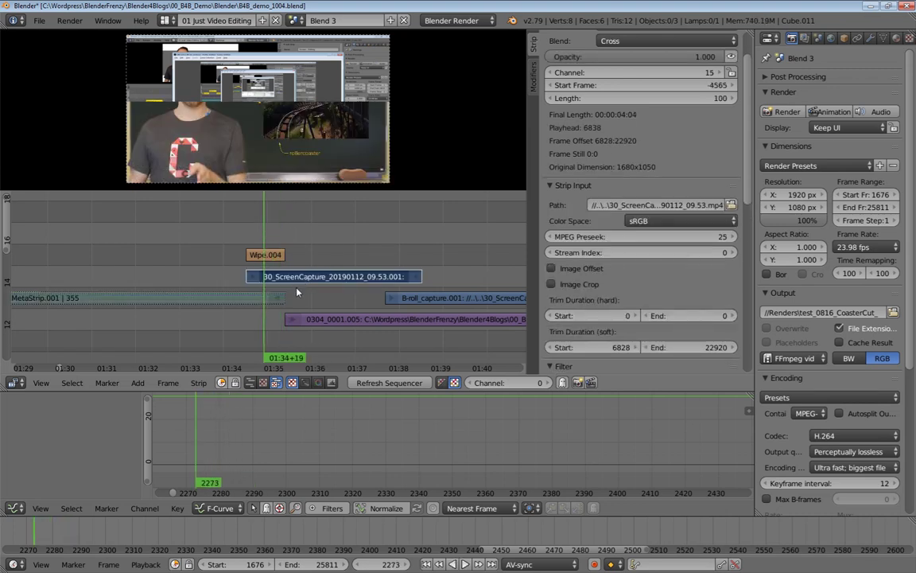
{"action": "left_click", "coordinate": [243, 239]}
{"action": "key", "text": "alt+a"}
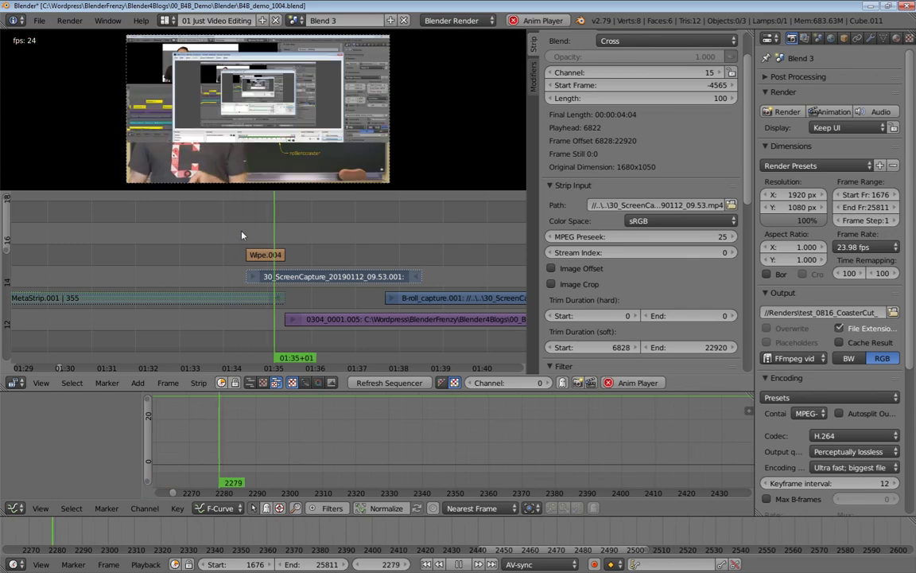
{"action": "key", "text": "alt+a"}
{"action": "mouse_move", "coordinate": [253, 237]}
{"action": "middle_mouse_down", "text": "ctrl"}
{"action": "mouse_move", "coordinate": [239, 249]}
{"action": "mouse_move", "coordinate": [260, 234]}
{"action": "middle_mouse_up", "text": "ctrl"}
{"action": "mouse_move", "coordinate": [244, 232]}
{"action": "left_mouse_down"}
{"action": "mouse_move", "coordinate": [284, 232]}
{"action": "mouse_move", "coordinate": [225, 231]}
{"action": "left_mouse_up"}
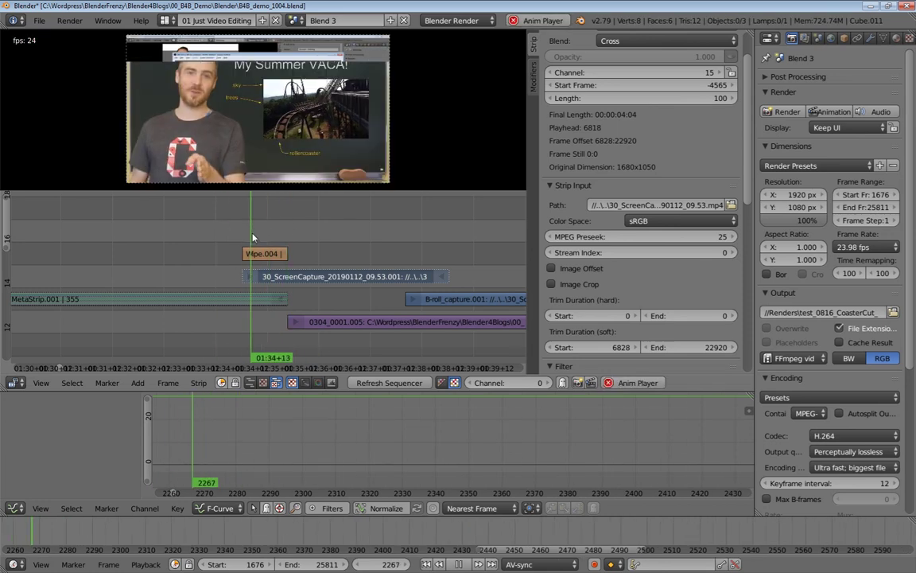
{"action": "key", "text": "alt+a"}
Step: Shorten the wipe by shifting the screen-capture piece forward to start frame -4558 in channel 15
{"action": "middle_click_drag", "start_coordinate": [262, 224], "coordinate": [248, 227]}
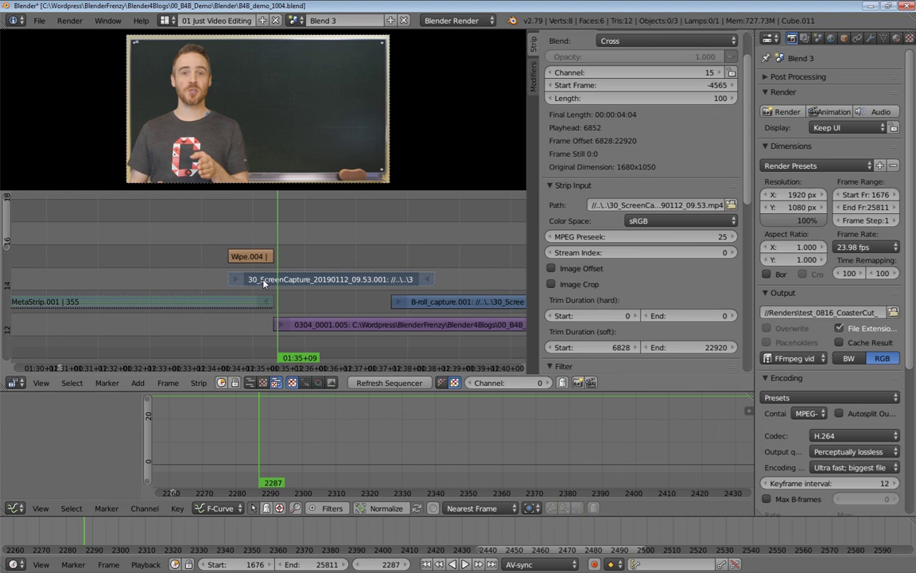
{"action": "key", "text": "g"}
{"action": "left_click", "coordinate": [245, 249]}
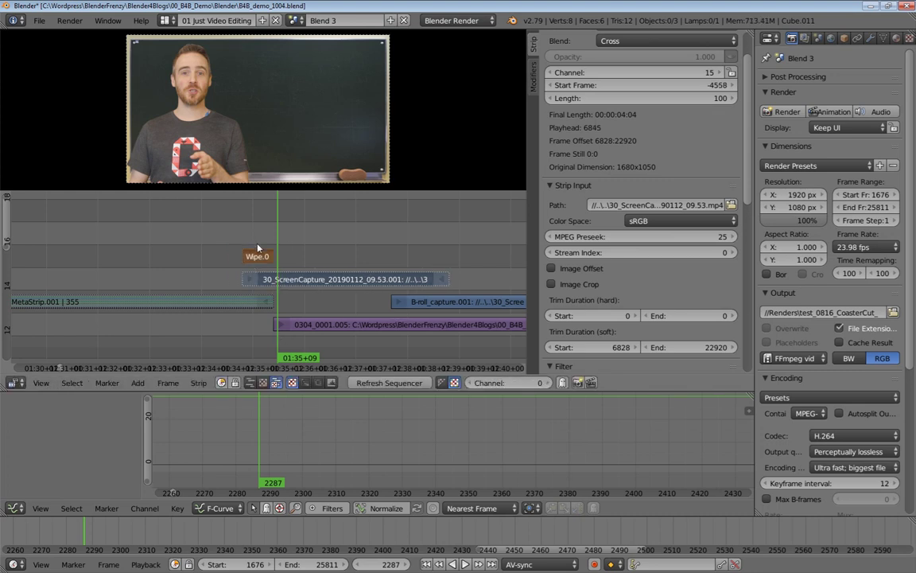
Step: Select the shortened wipe strip to check its length and play the transition from just before it
{"action": "right_click", "coordinate": [256, 255]}
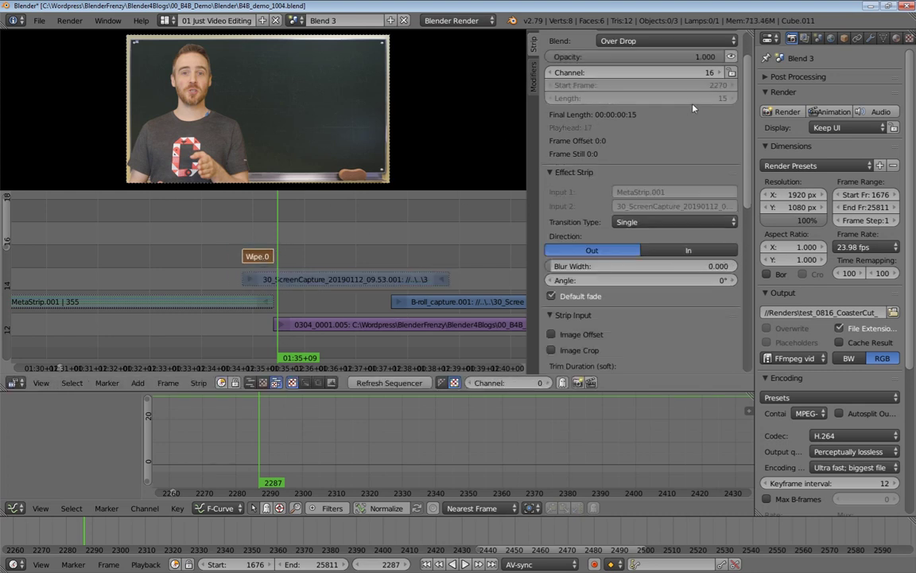
{"action": "left_click", "coordinate": [239, 214]}
{"action": "key", "text": "alt+a"}
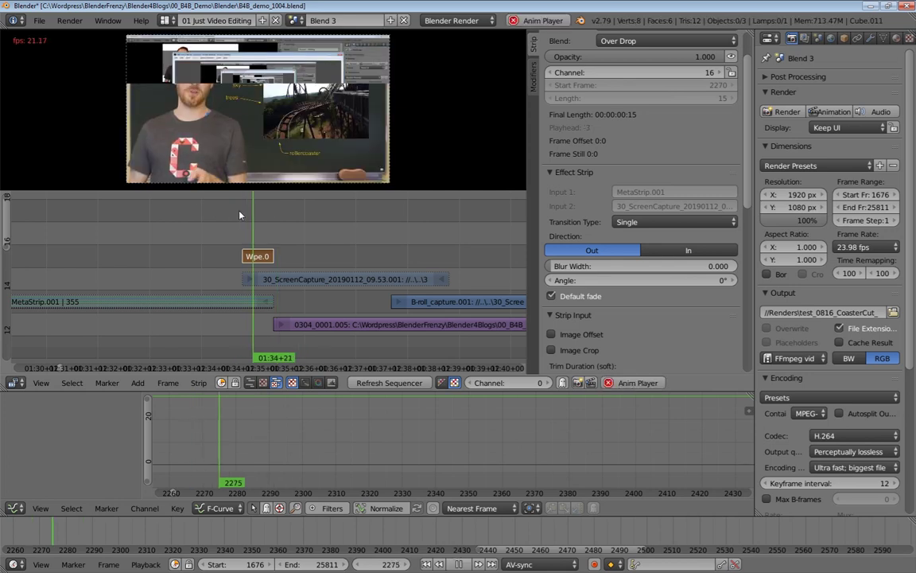
{"action": "key", "text": "alt+a"}
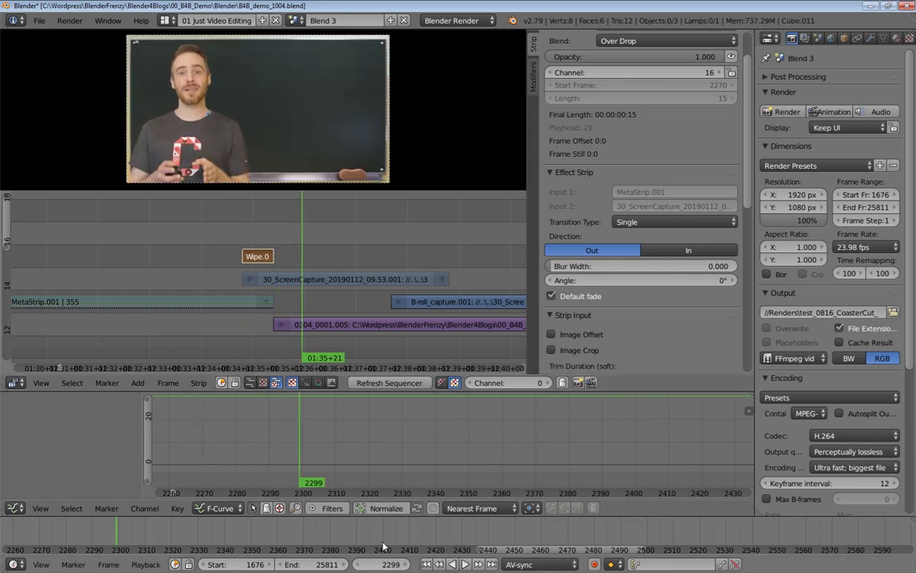
Step: Replay the transition twice from just before the start of the wipe strip
{"action": "left_click", "coordinate": [239, 243]}
{"action": "key", "text": "alt+a"}
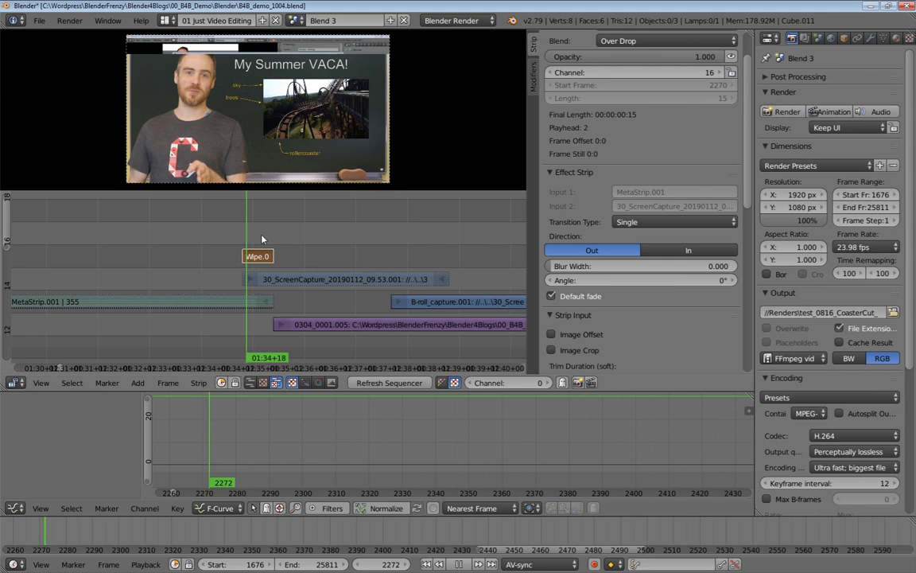
{"action": "left_click", "coordinate": [244, 238]}
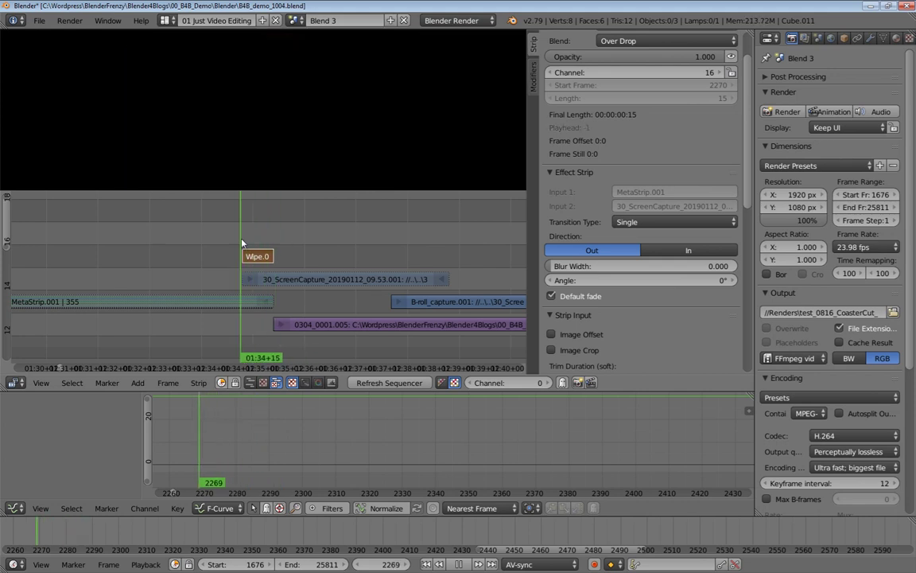
{"action": "key", "text": "alt+a"}
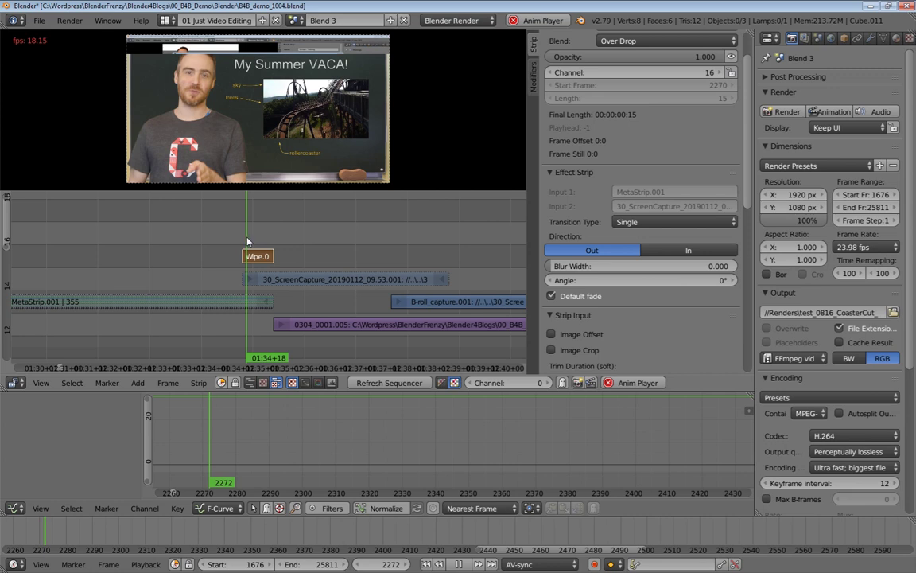
{"action": "key", "text": "alt+a"}
Step: Mute the sequencer strips and unmute only the wipe strip in channel 16
{"action": "scroll", "coordinate": [275, 234], "scroll_direction": "down", "scroll_amount": 3}
{"action": "middle_click_drag", "start_coordinate": [295, 291], "coordinate": [264, 253], "text": "ctrl"}
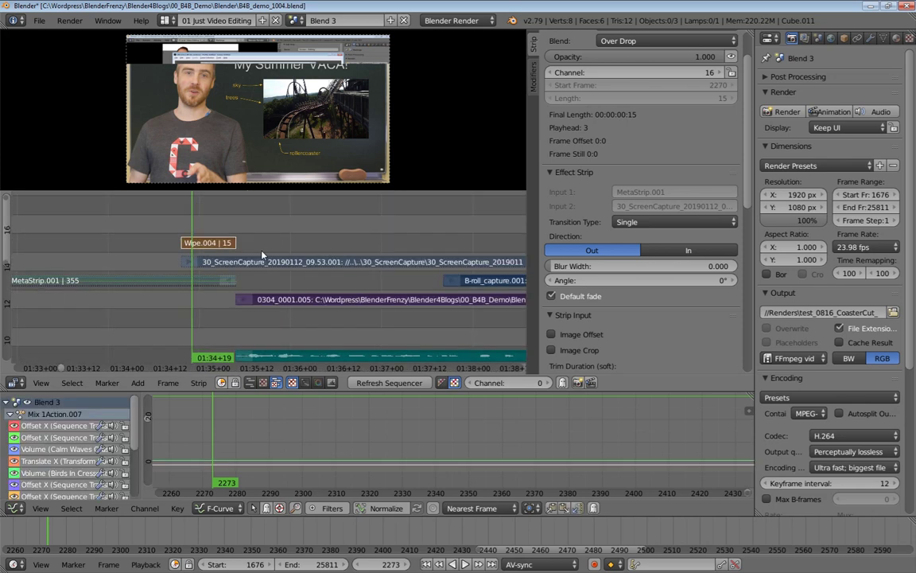
{"action": "key", "text": "h"}
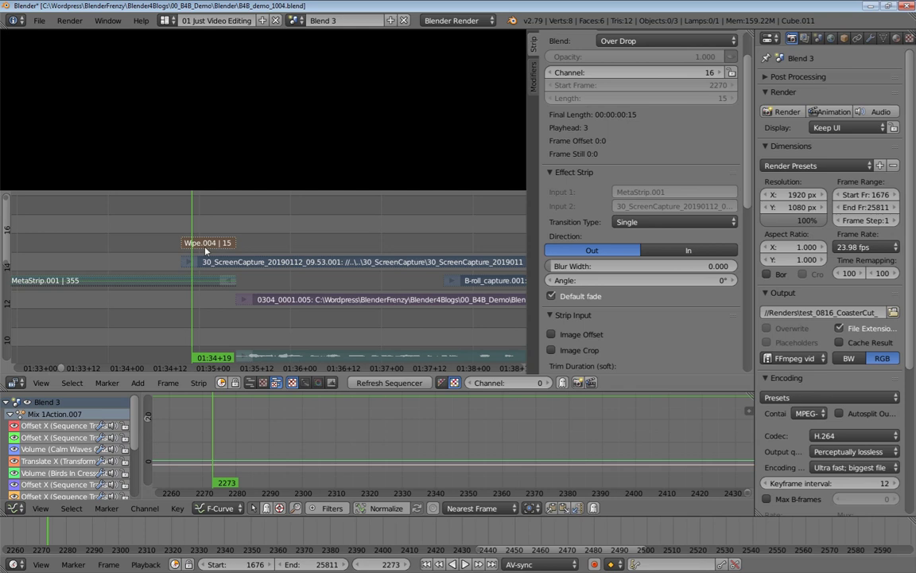
{"action": "right_click", "coordinate": [204, 247]}
{"action": "key", "text": "alt+h"}
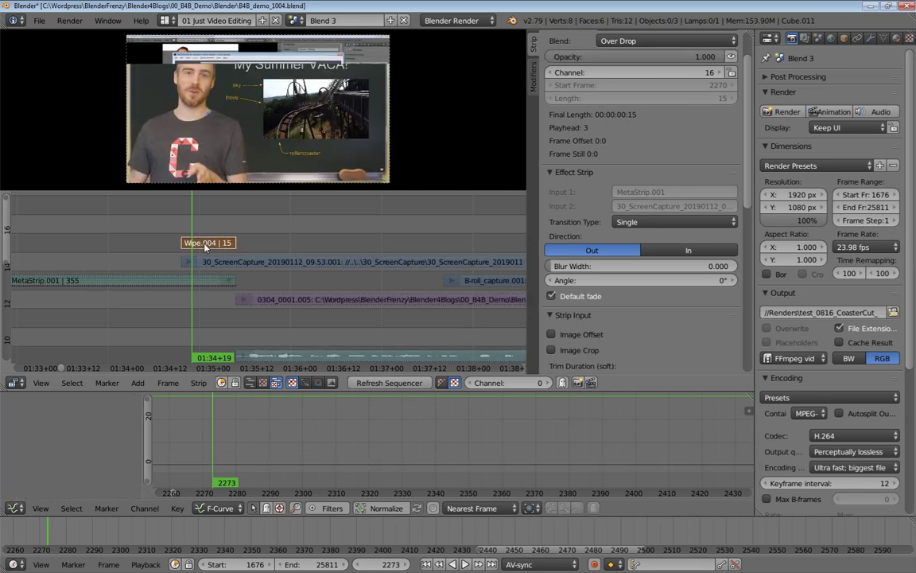
Step: Play and scrub through the isolated wipe repeatedly from around frame 2270 to examine how it reveals the screen capture
{"action": "left_click", "coordinate": [182, 228]}
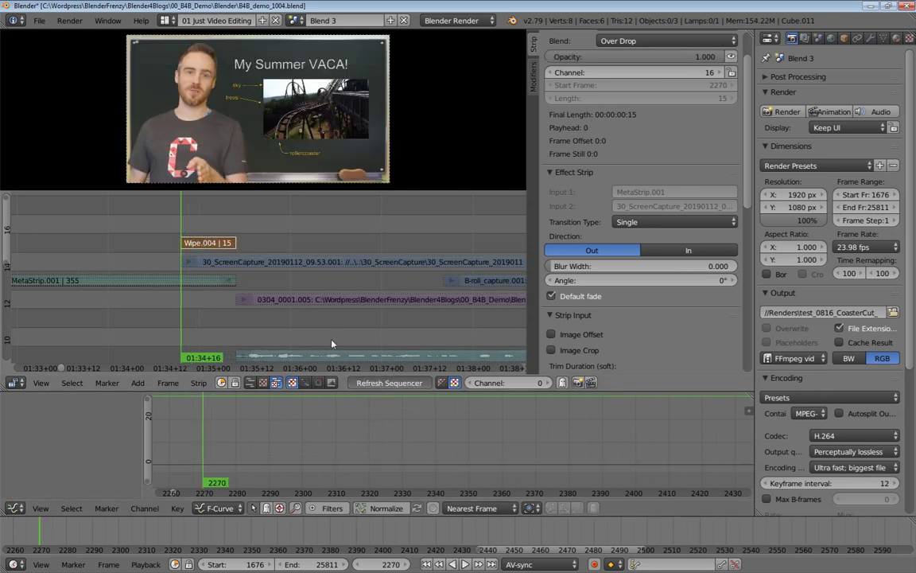
{"action": "key", "text": "alt+a"}
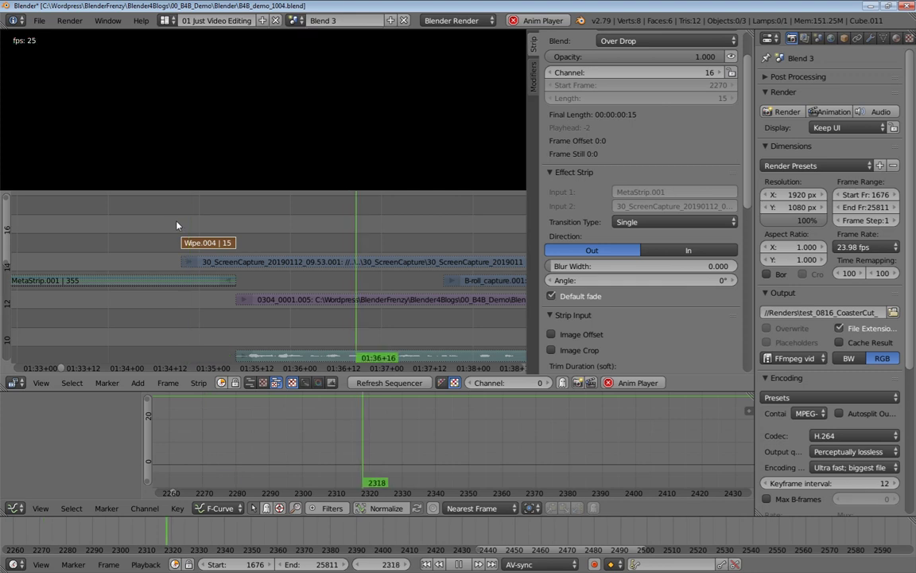
{"action": "key", "text": "alt+a"}
{"action": "key", "text": "alt+a"}
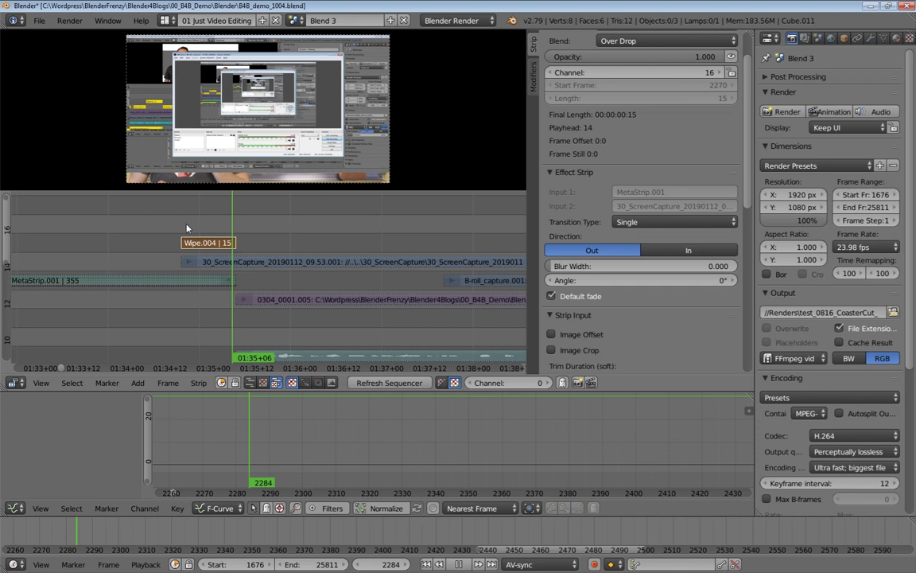
{"action": "key", "text": "alt+a"}
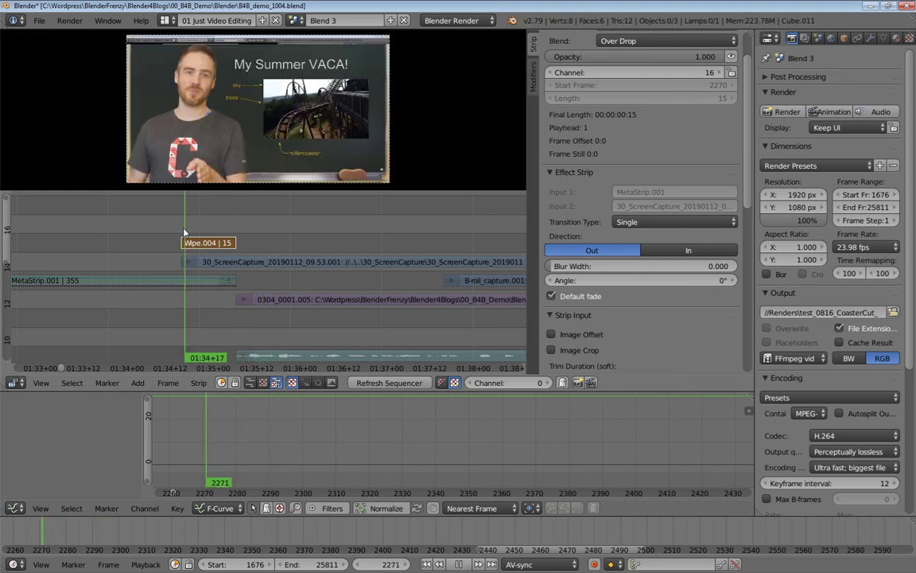
{"action": "key", "text": "alt+a"}
{"action": "key", "text": "alt+a"}
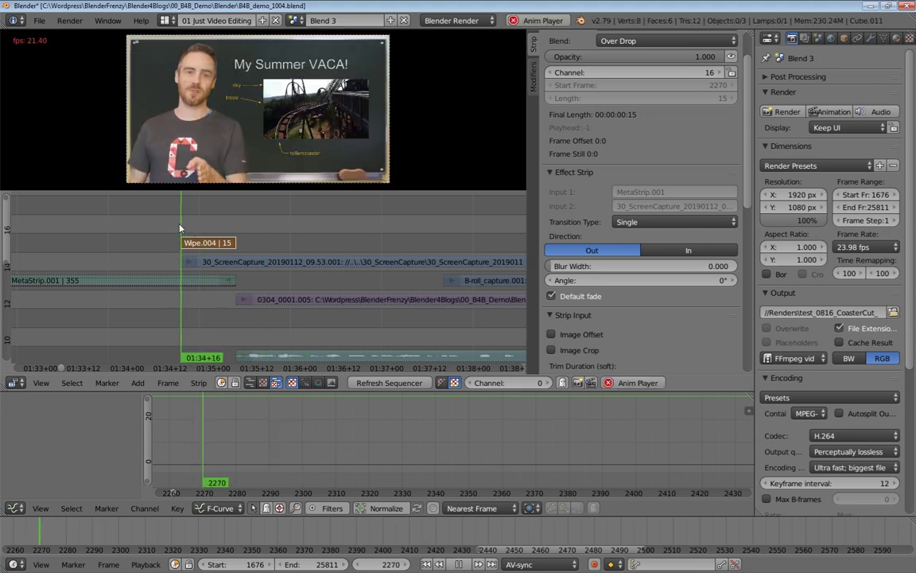
{"action": "key", "text": "Escape"}
{"action": "left_click", "coordinate": [178, 228]}
{"action": "key", "text": "alt+a"}
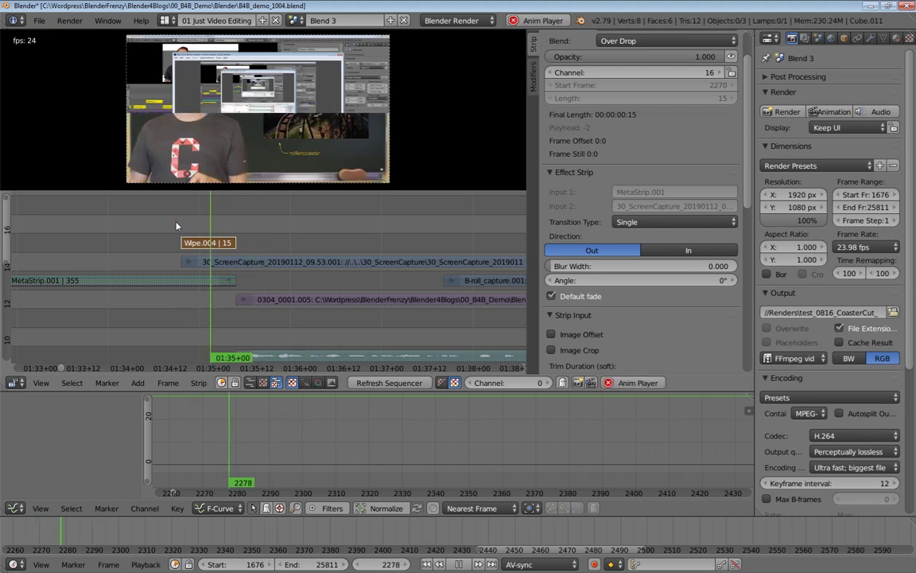
{"action": "key", "text": "Escape"}
{"action": "key", "text": "alt+a"}
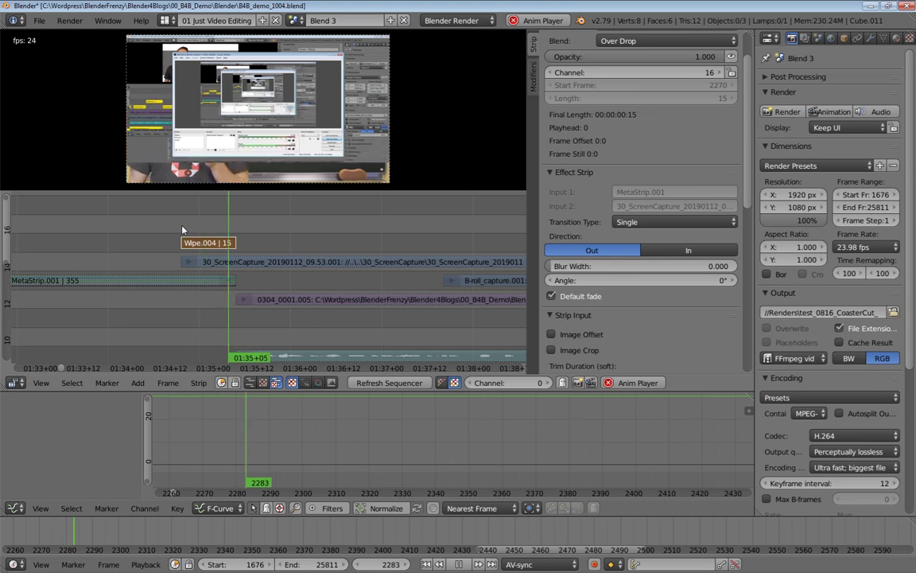
{"action": "key", "text": "Escape"}
{"action": "left_click", "coordinate": [219, 231]}
{"action": "key", "text": "alt+a"}
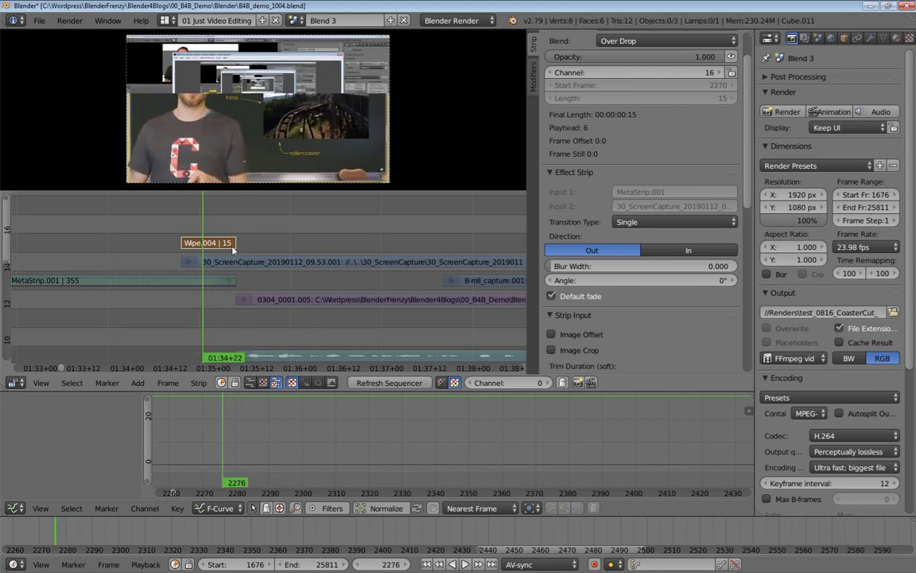
Step: Save the project as the new version B4B_demo_1005.blend
{"action": "scroll", "coordinate": [262, 241], "scroll_direction": "down", "scroll_amount": 1}
{"action": "key", "text": "ctrl+s"}
{"action": "key", "text": "Escape"}
{"action": "key", "text": "ctrl+shift+s"}
{"action": "key", "text": "KP_Add"}
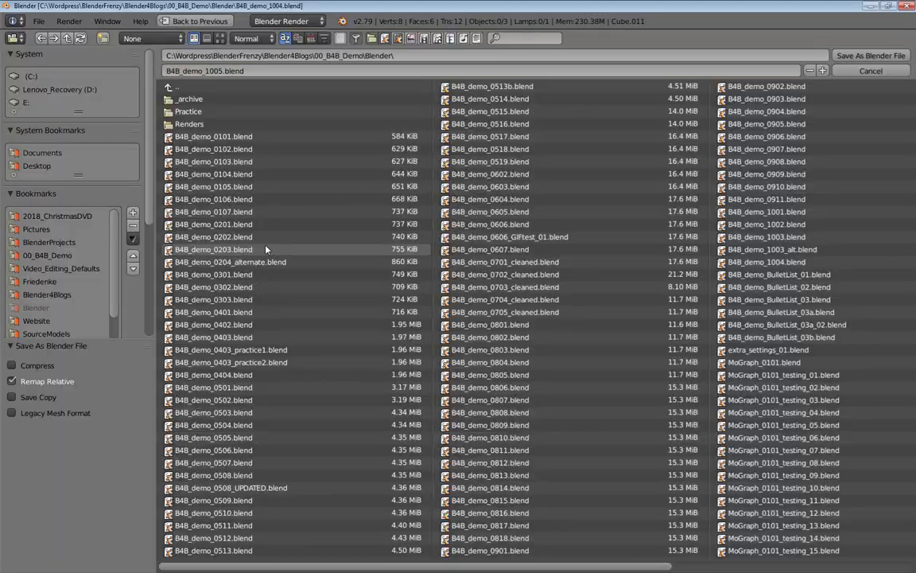
{"action": "key", "text": "Return"}
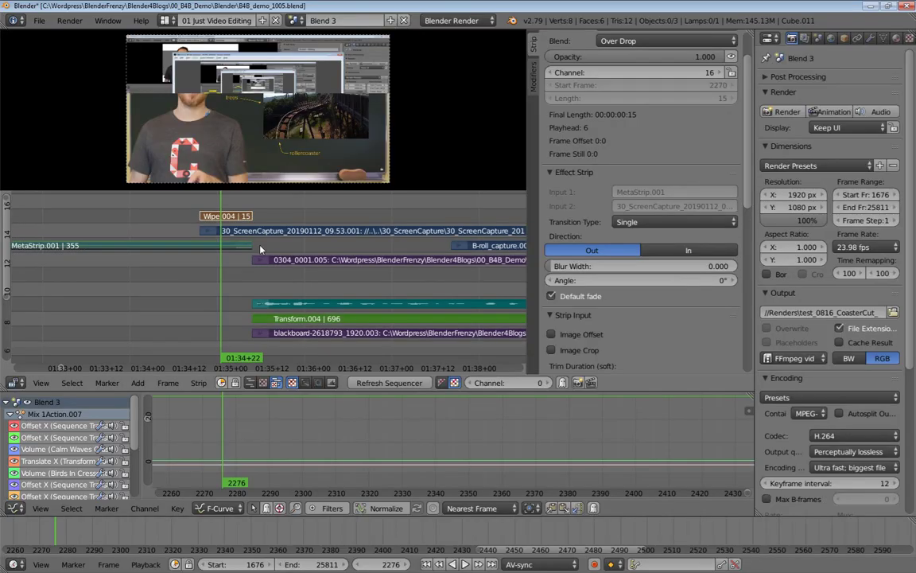
Step: Delete the wipe strip from channel 16
{"action": "right_click", "coordinate": [232, 220]}
{"action": "key", "text": "x"}
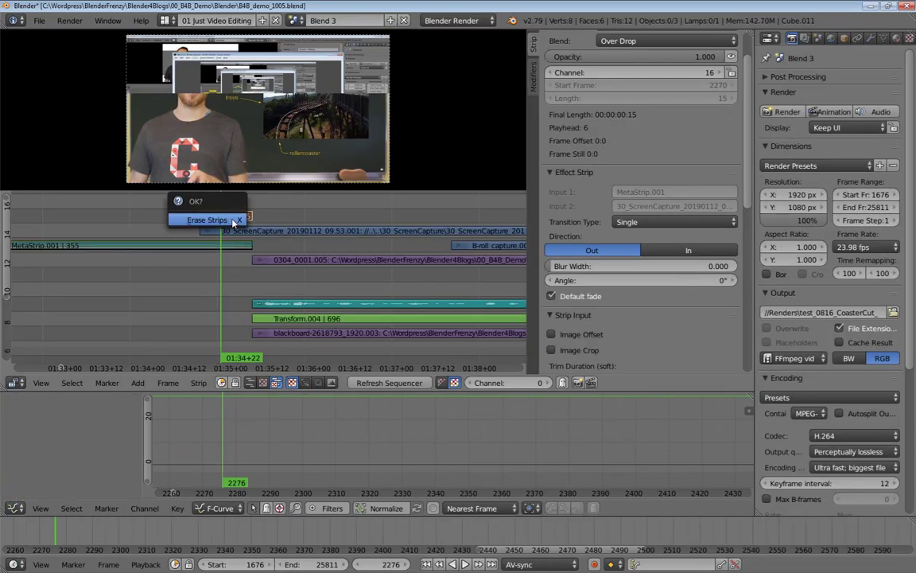
{"action": "left_click", "coordinate": [229, 224]}
Step: Add a Transform effect strip to the 100-frame screen-capture piece in channel 15, with the playhead at frame 2270
{"action": "right_click", "coordinate": [246, 231]}
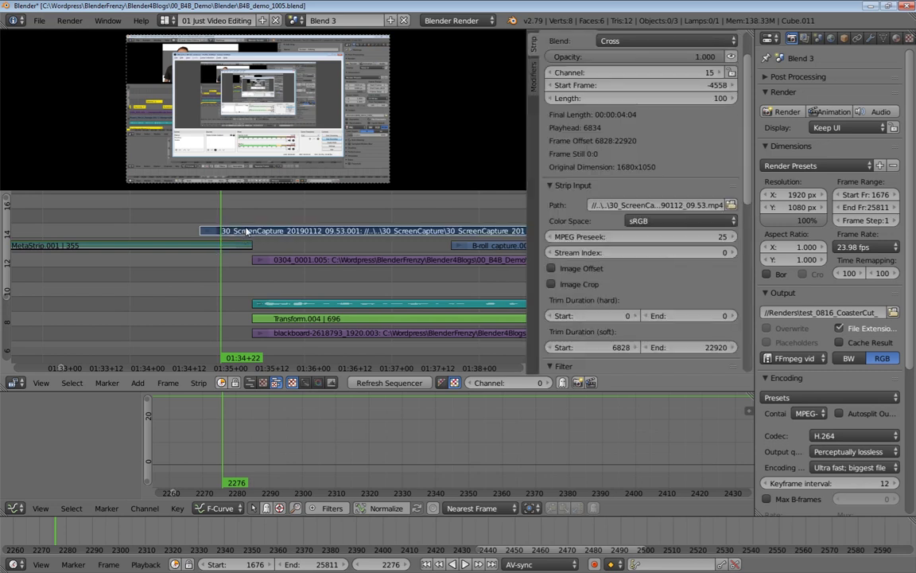
{"action": "key", "text": "Page_Down"}
{"action": "key", "text": "shift+a"}
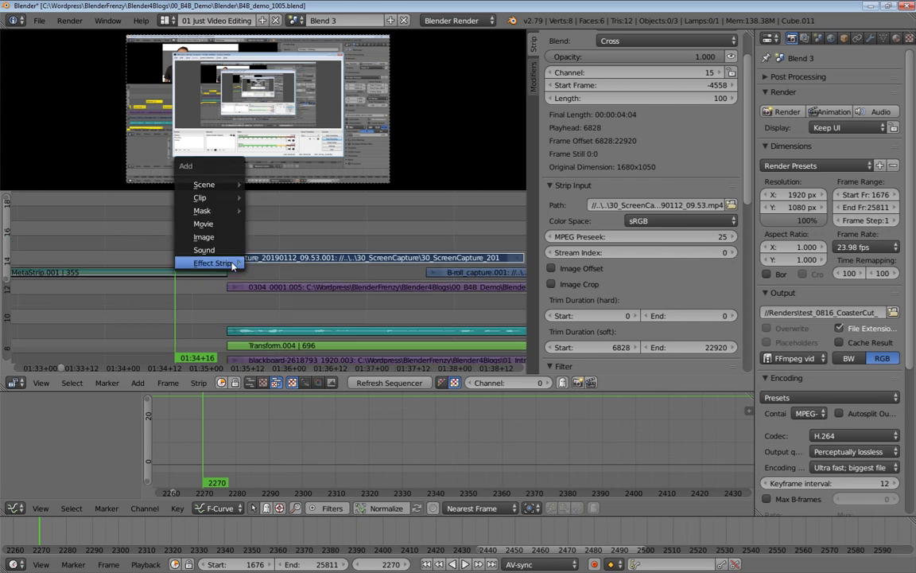
{"action": "mouse_move", "coordinate": [227, 262]}
{"action": "left_click", "coordinate": [277, 422]}
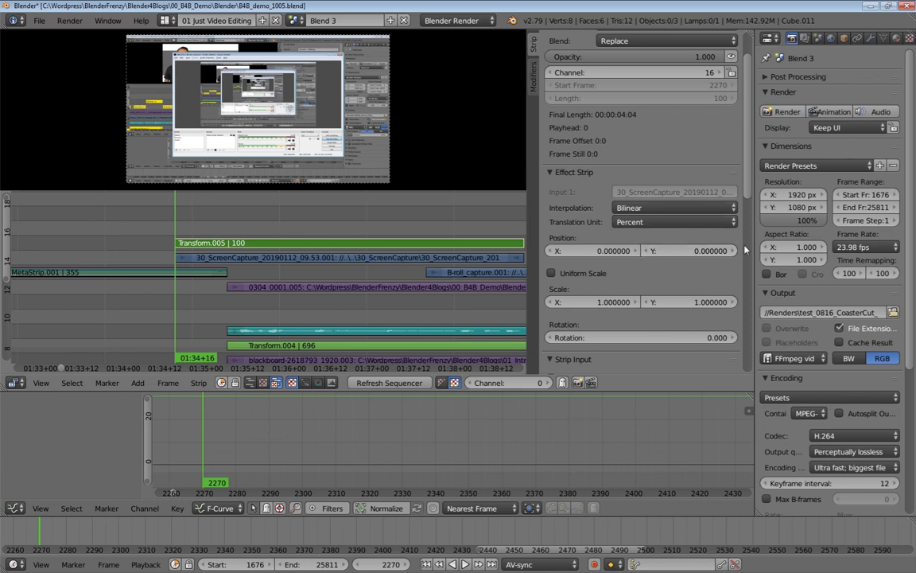
Step: Keep the transform's translation unit at Percent and set its Y position to 100
{"action": "left_click", "coordinate": [654, 221]}
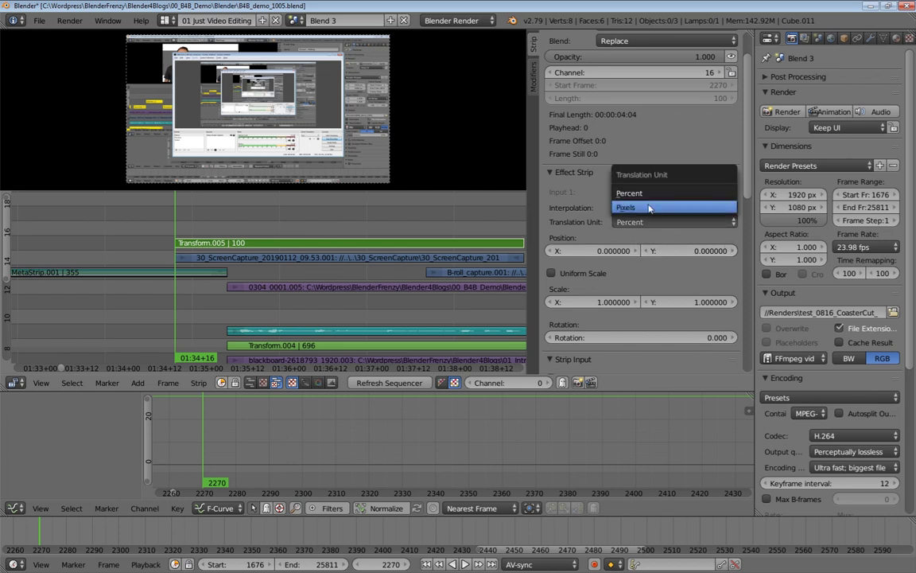
{"action": "left_click", "coordinate": [657, 223]}
{"action": "left_click", "coordinate": [650, 194]}
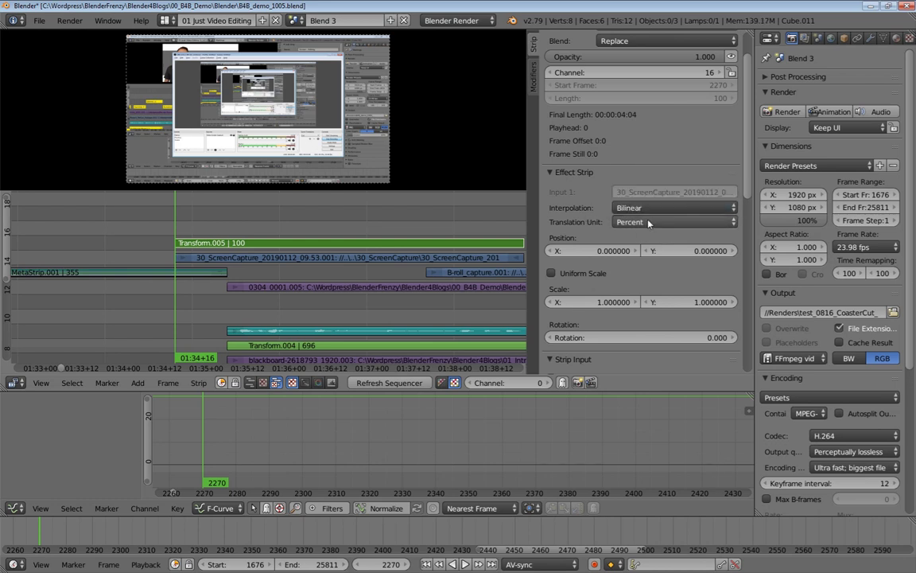
{"action": "left_click", "coordinate": [687, 252]}
{"action": "type", "text": "100"}
{"action": "key", "text": "Return"}
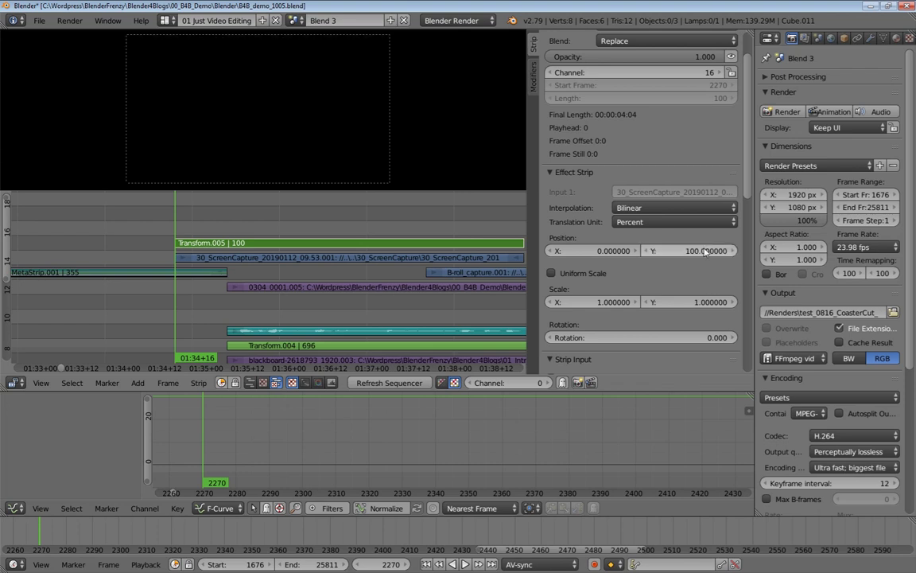
Step: Set the transform strip's blend mode to Over Drop and keyframe its Y position at frame 2270
{"action": "left_click", "coordinate": [652, 40]}
{"action": "left_click", "coordinate": [630, 171]}
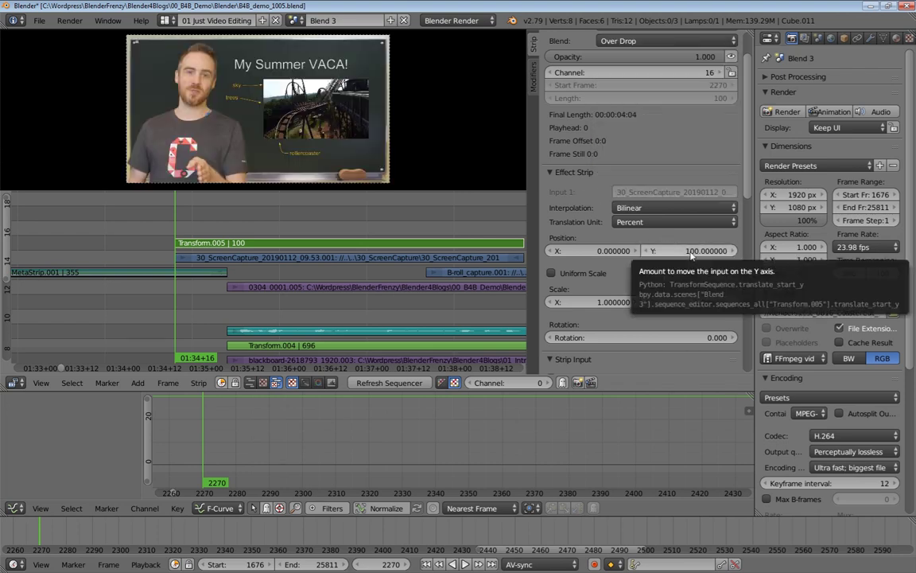
{"action": "key", "text": "i"}
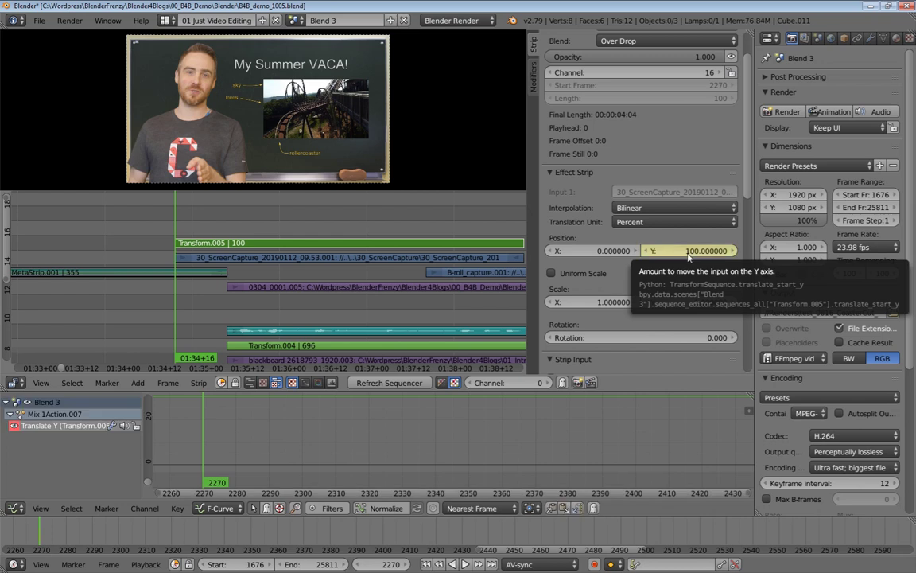
Step: At frame 2285, set the transform's Y position to 0 and keyframe it
{"action": "left_click", "coordinate": [229, 257]}
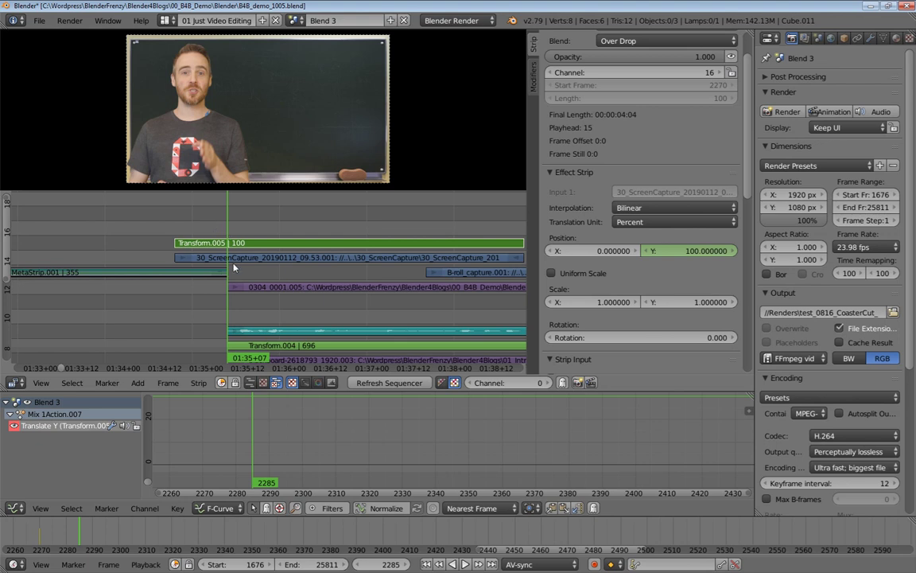
{"action": "left_click", "coordinate": [691, 252]}
{"action": "type", "text": "0"}
{"action": "key", "text": "Return"}
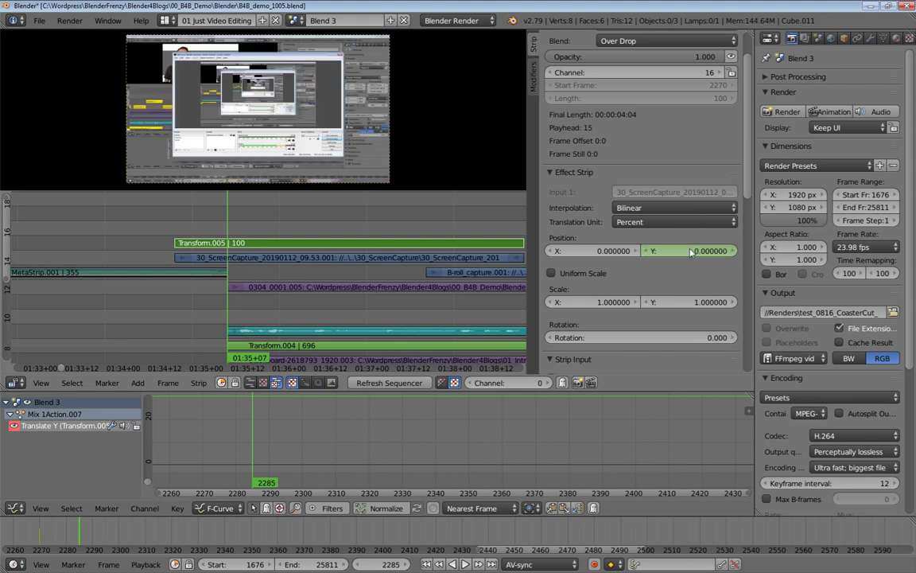
{"action": "key", "text": "i"}
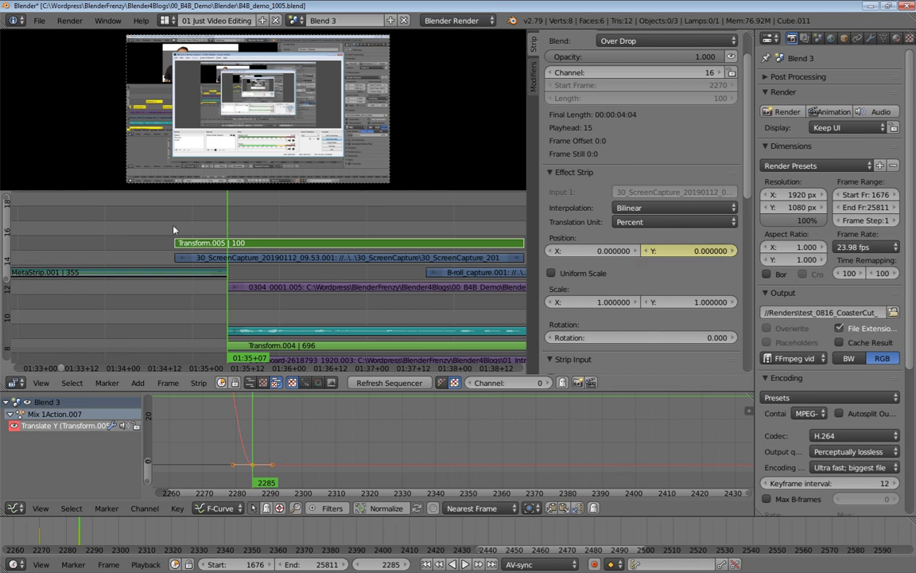
Step: Play and scrub through the slide-in from the start of the transform strip
{"action": "key", "text": "alt+a"}
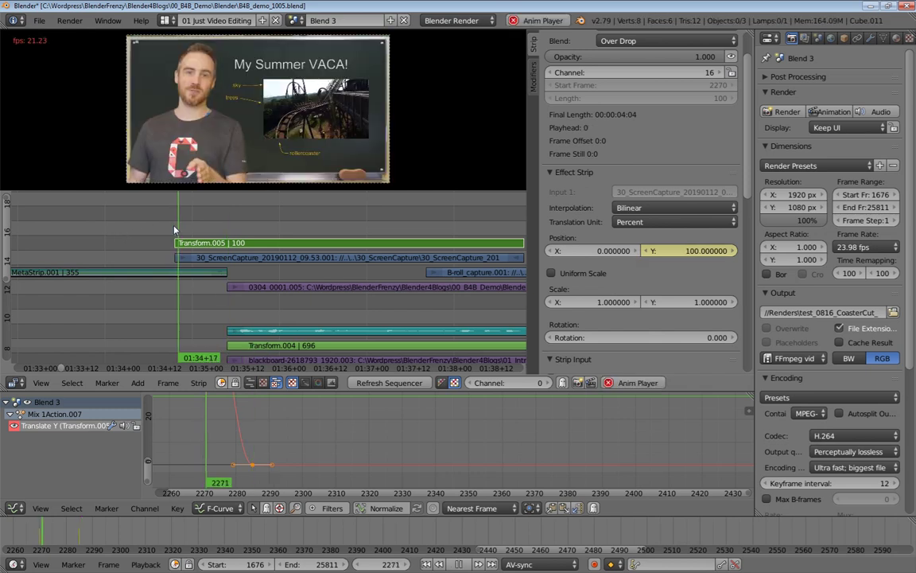
{"action": "key", "text": "alt+a"}
{"action": "left_click", "coordinate": [178, 227]}
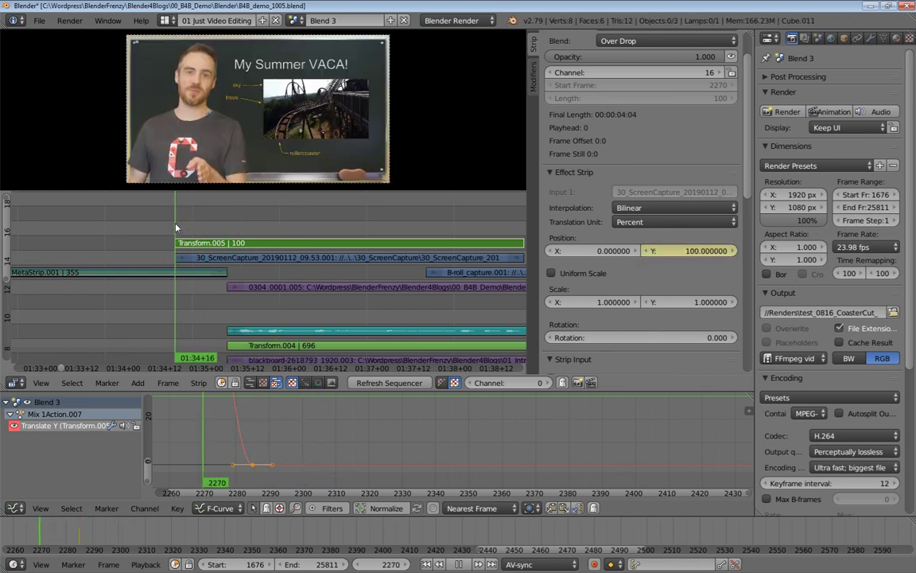
{"action": "key", "text": "alt+a"}
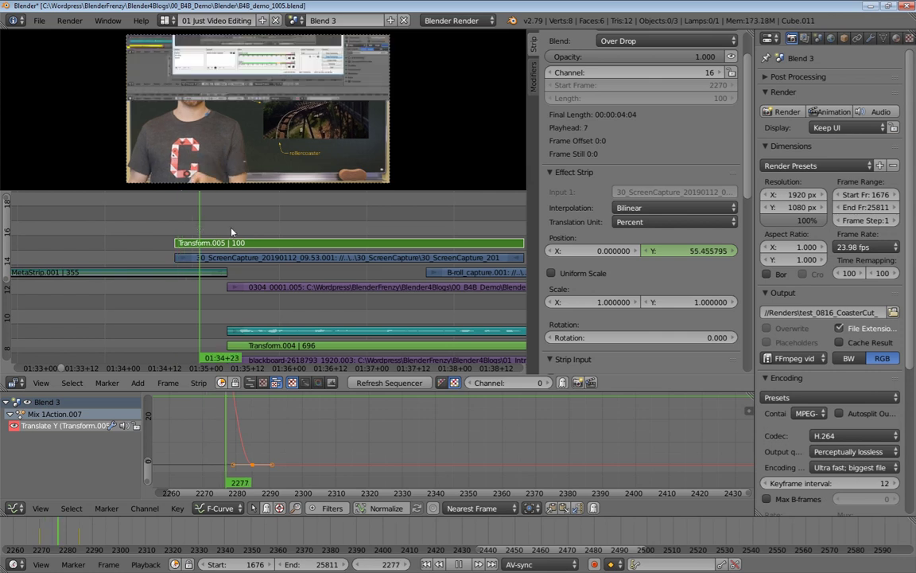
{"action": "key", "text": "alt+a"}
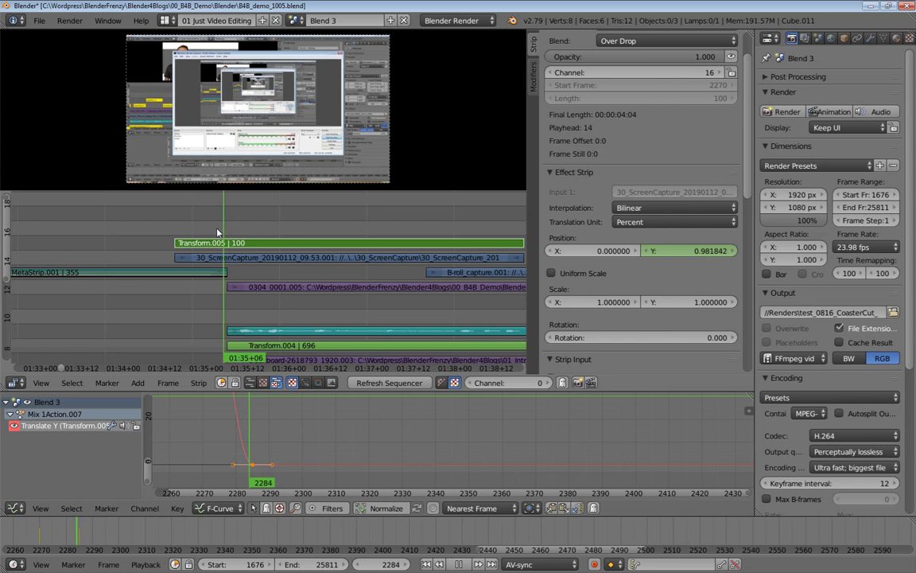
Step: Examine the strips beneath the coaster meta strip and scrub past its end to compare the background there
{"action": "key", "text": "ctrl+z"}
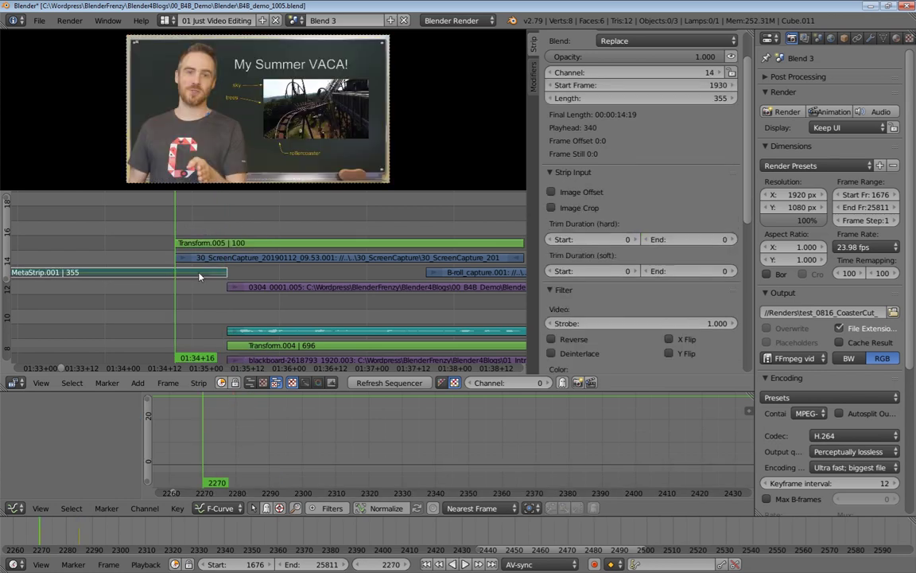
{"action": "middle_click_drag", "start_coordinate": [194, 275], "coordinate": [212, 296], "text": "ctrl"}
{"action": "middle_click_drag", "start_coordinate": [205, 346], "coordinate": [235, 261], "text": "ctrl"}
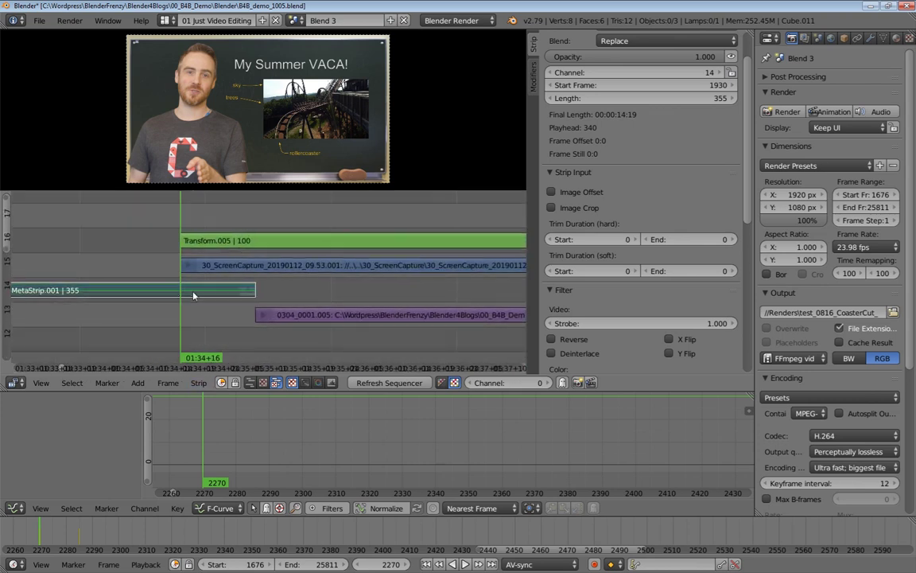
{"action": "middle_click_drag", "start_coordinate": [222, 343], "coordinate": [273, 203]}
{"action": "middle_click_drag", "start_coordinate": [278, 333], "coordinate": [265, 352], "text": "ctrl"}
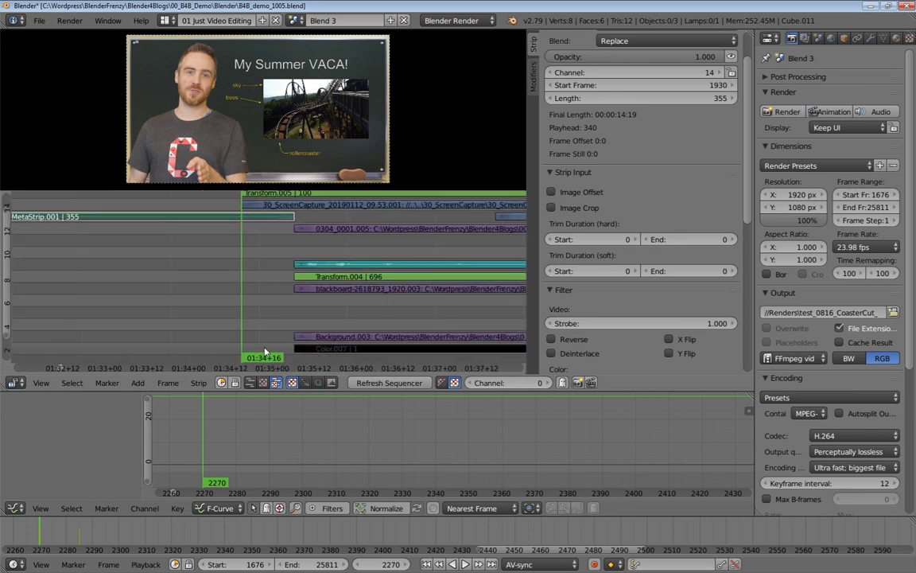
{"action": "left_click", "coordinate": [332, 350]}
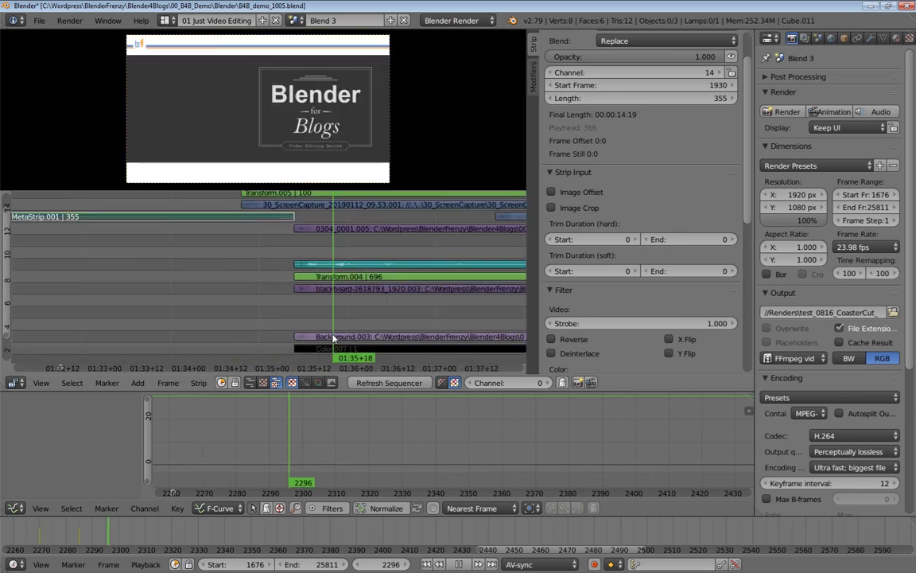
{"action": "left_click", "coordinate": [323, 350]}
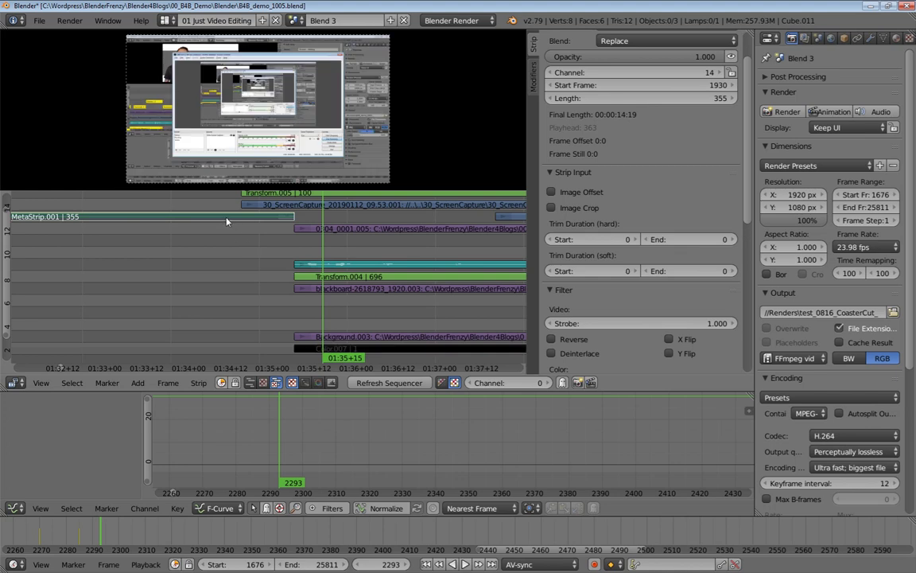
Step: Open the coaster meta strip for editing and delete its title background image and black color strips
{"action": "key", "text": "Tab"}
{"action": "middle_click_drag", "start_coordinate": [268, 310], "coordinate": [388, 282]}
{"action": "right_click", "coordinate": [337, 309]}
{"action": "left_click", "coordinate": [334, 312]}
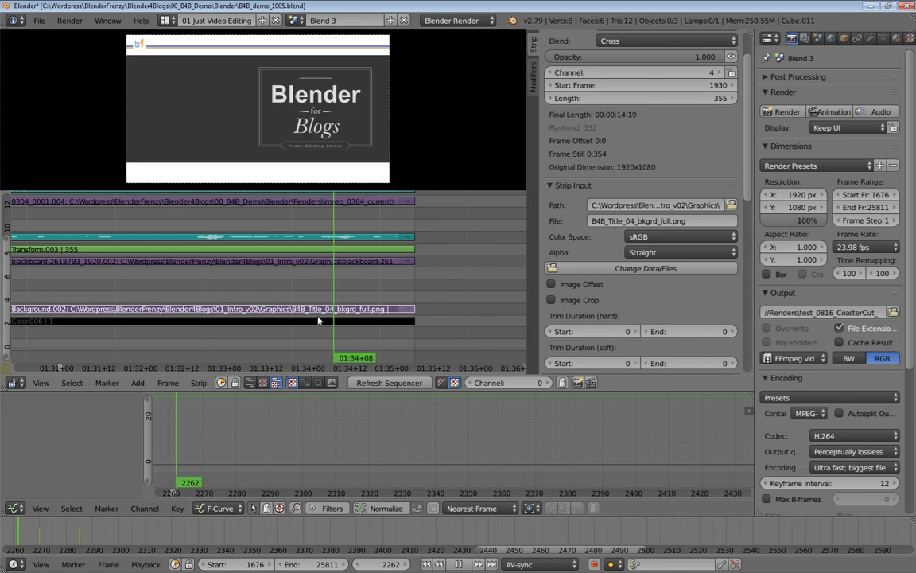
{"action": "left_click", "coordinate": [317, 320]}
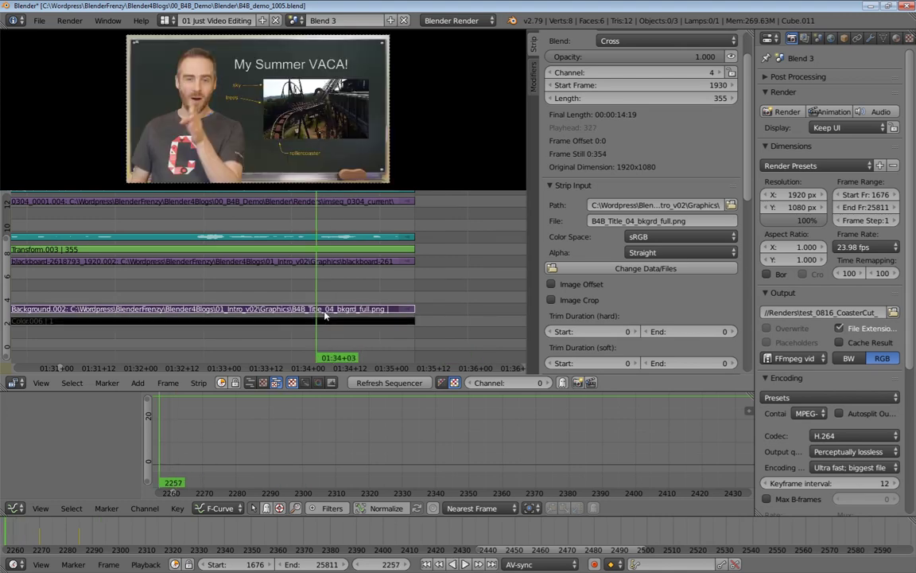
{"action": "right_click", "coordinate": [325, 321]}
{"action": "key", "text": "x"}
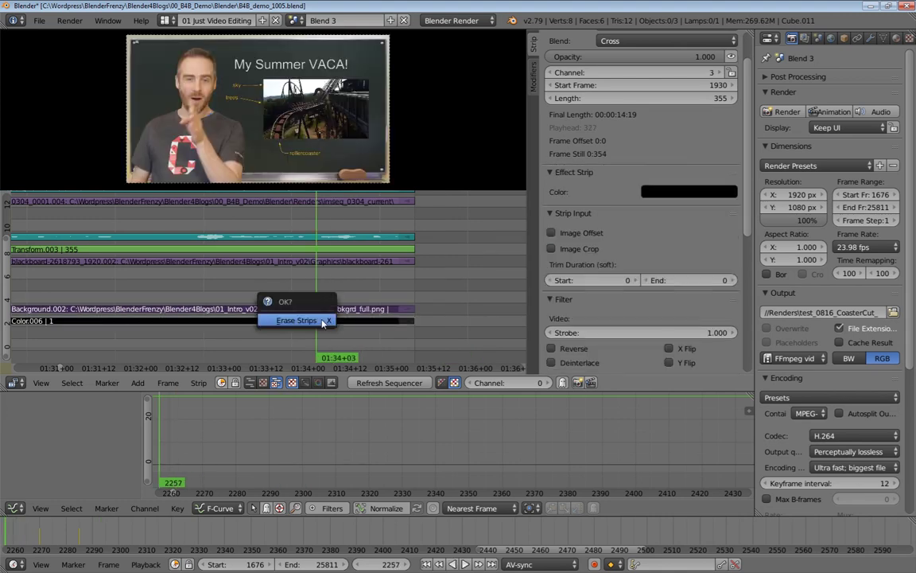
{"action": "left_click", "coordinate": [323, 321]}
{"action": "scroll", "coordinate": [323, 320], "scroll_direction": "down", "scroll_amount": 2}
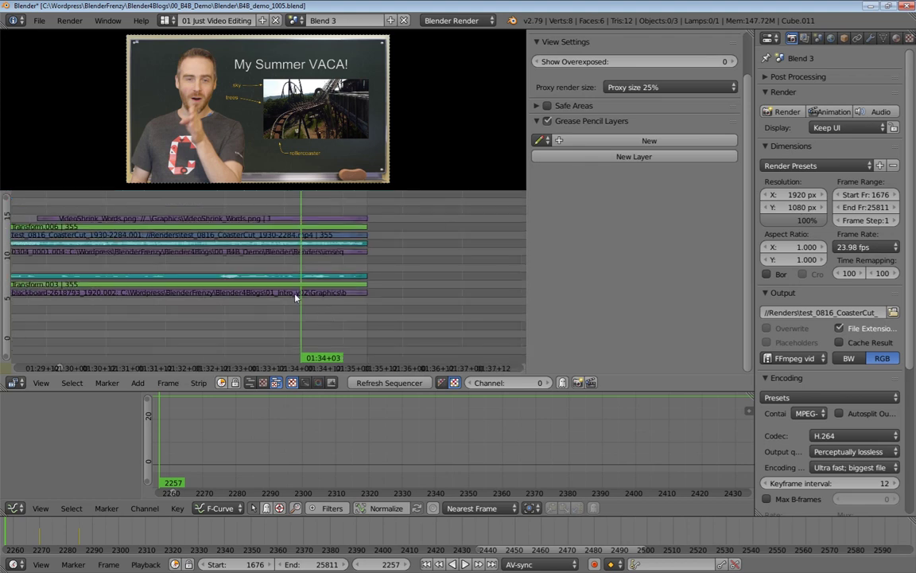
Step: Play the coaster section without its background strips and return from the meta strip to the main sequence
{"action": "key", "text": "shift+alt+a"}
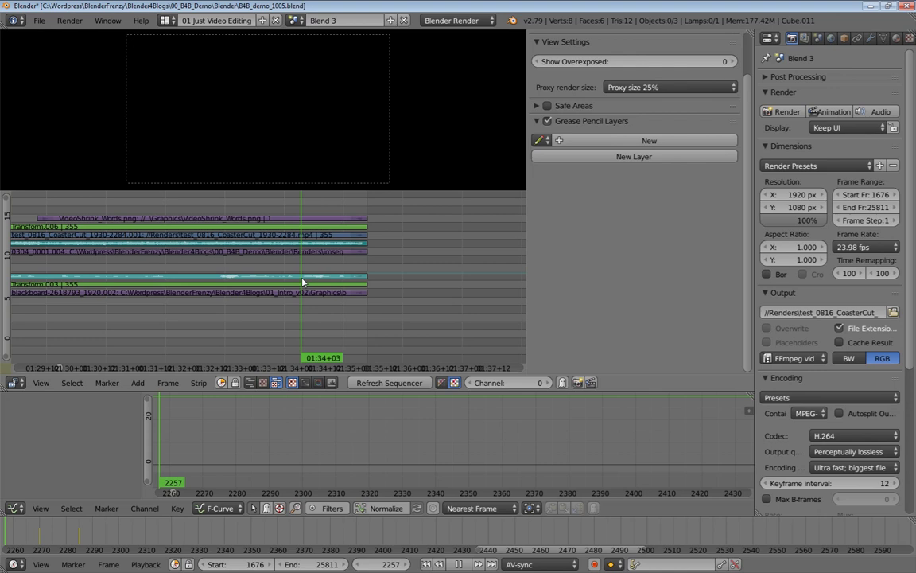
{"action": "middle_click_drag", "start_coordinate": [309, 264], "coordinate": [340, 299]}
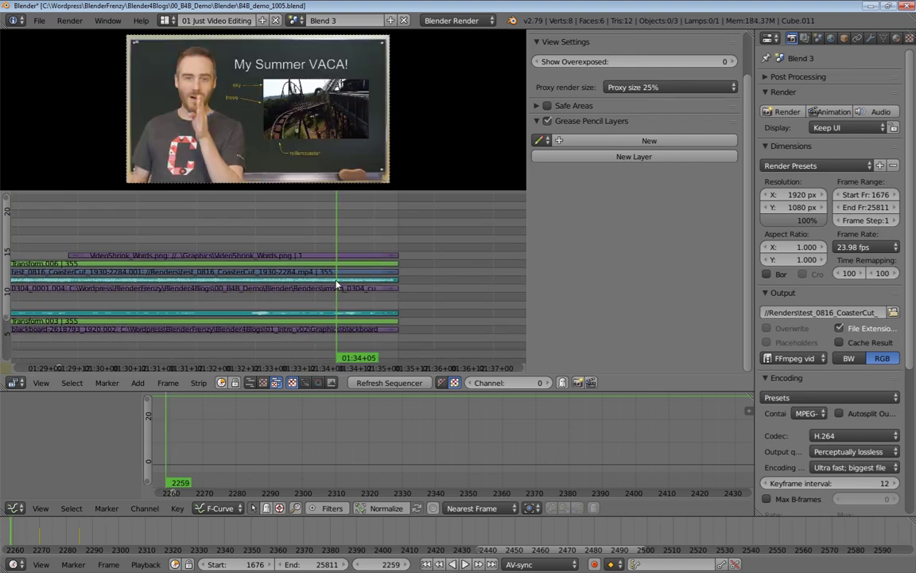
{"action": "key", "text": "Tab"}
{"action": "middle_click_drag", "start_coordinate": [378, 299], "coordinate": [324, 259]}
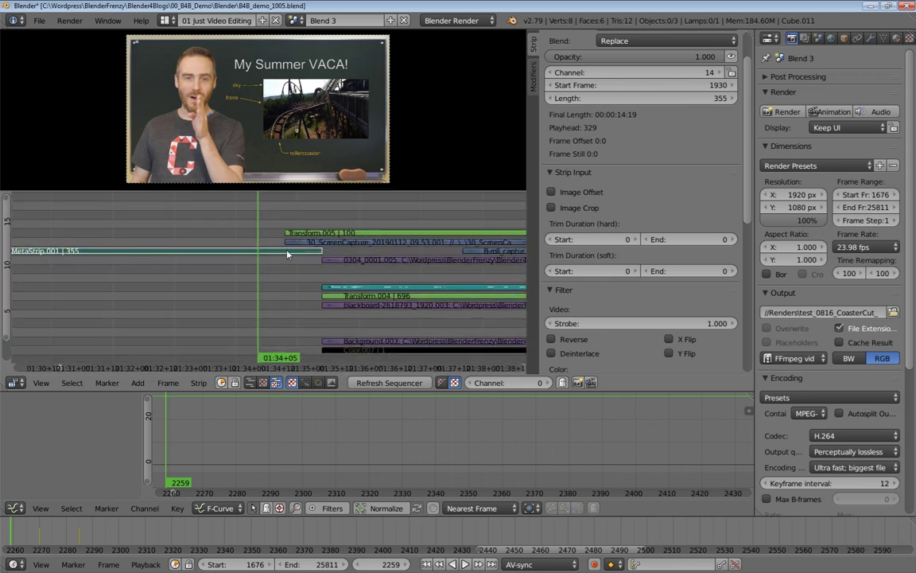
Step: Place the playhead at frame 2270 and move the screen-capture clip and its transform strip up one channel
{"action": "left_click", "coordinate": [286, 254]}
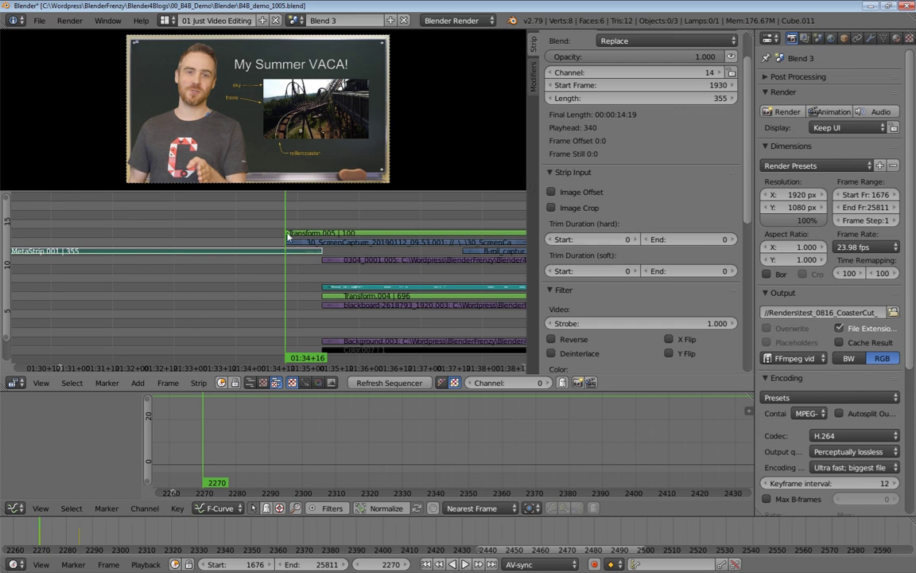
{"action": "middle_click_drag", "start_coordinate": [271, 224], "coordinate": [261, 259]}
{"action": "left_click", "coordinate": [291, 278]}
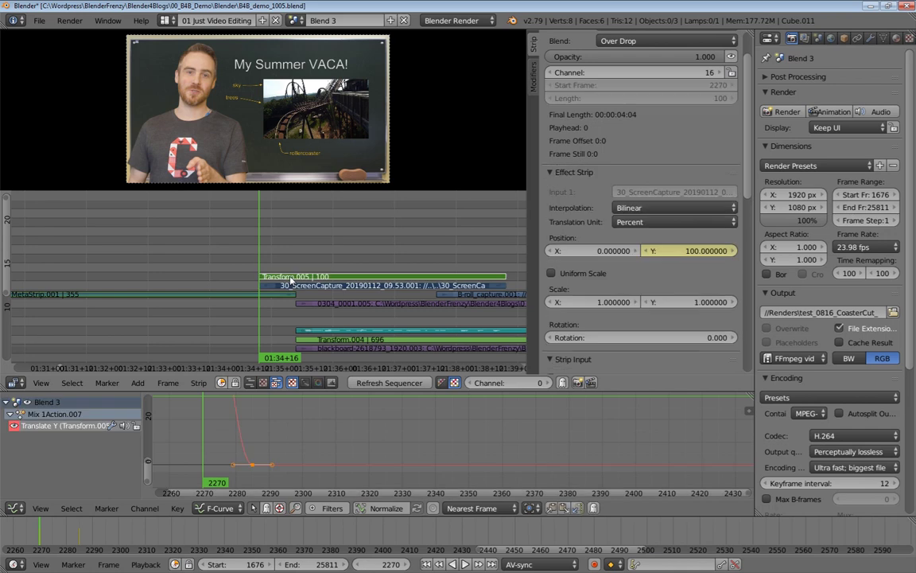
{"action": "key", "text": "g"}
{"action": "left_click", "coordinate": [290, 271]}
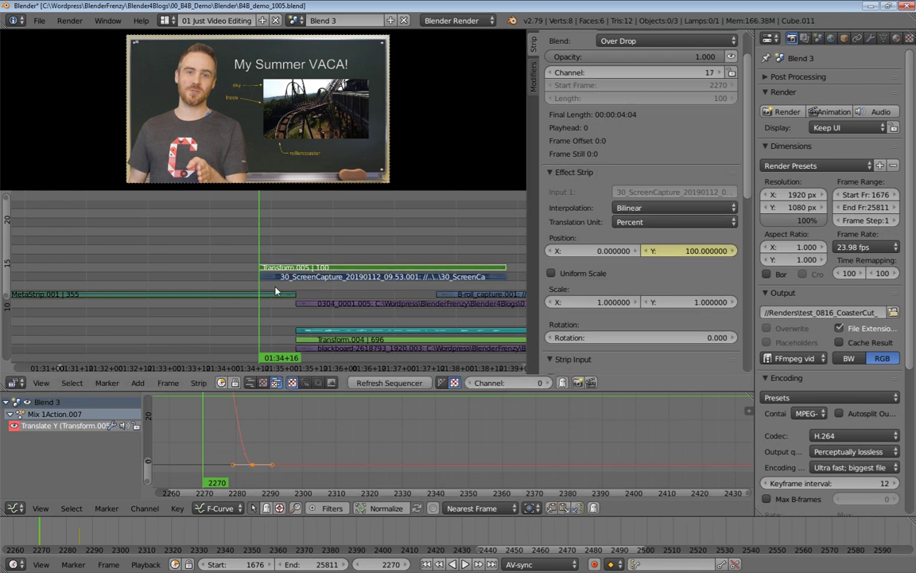
Step: Add a Transform effect strip to the coaster meta strip and mute the original meta strip
{"action": "right_click", "coordinate": [274, 294]}
{"action": "key", "text": "shift+a"}
{"action": "mouse_move", "coordinate": [274, 292]}
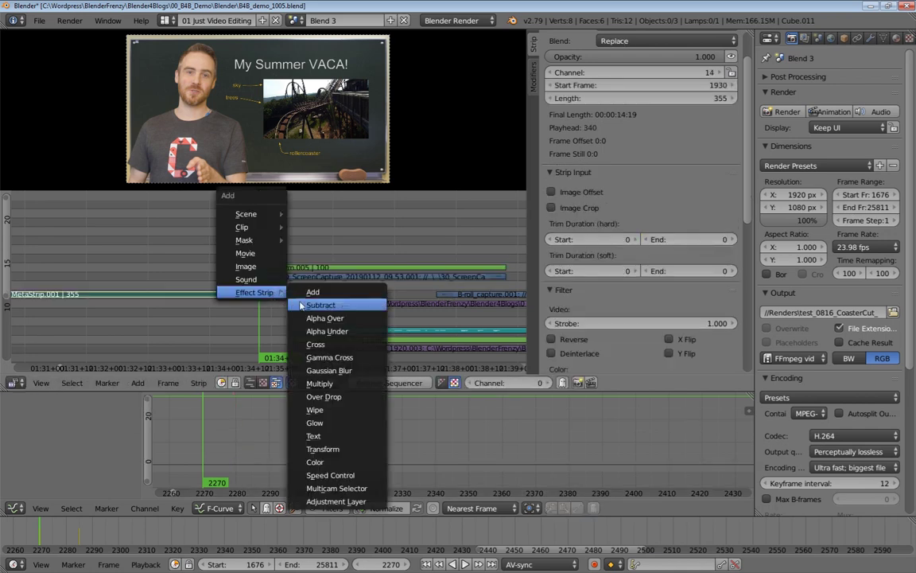
{"action": "left_click", "coordinate": [322, 449]}
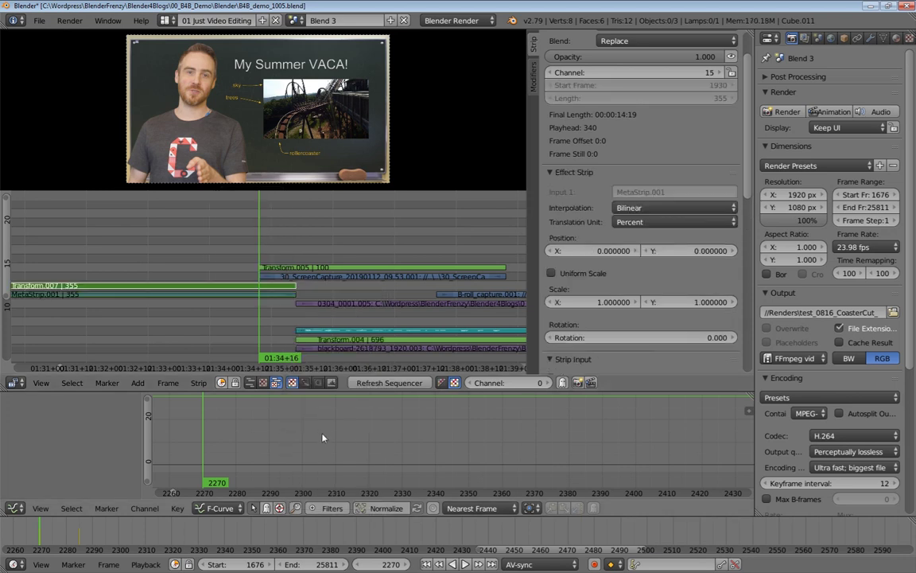
{"action": "right_click", "coordinate": [278, 295]}
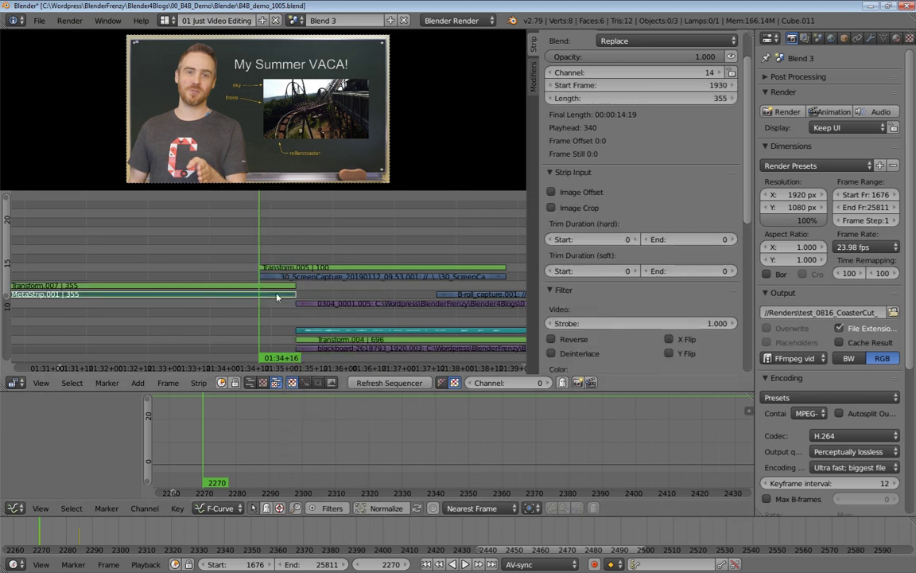
{"action": "key", "text": "h"}
Step: Keyframe the meta strip's transform at a Y position of 0 on frame 2270
{"action": "right_click", "coordinate": [277, 286]}
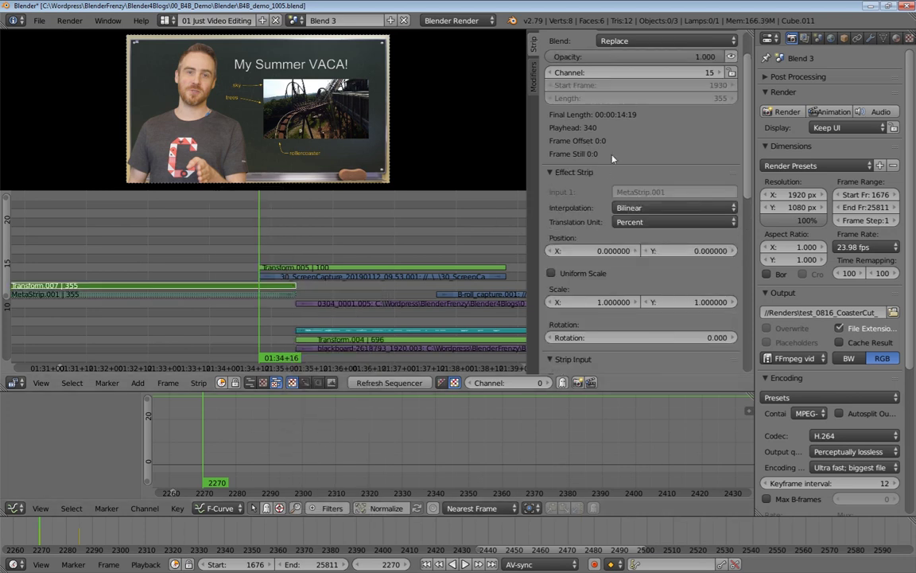
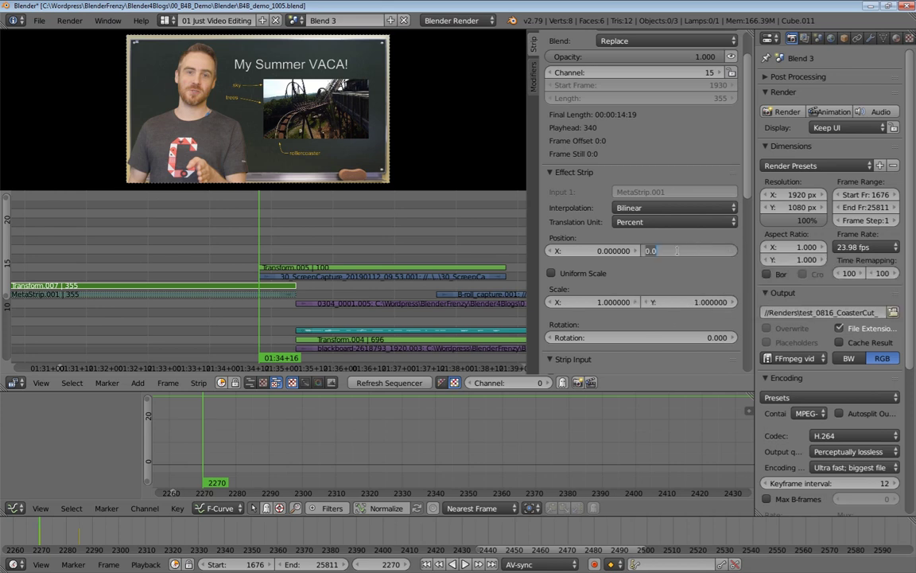
{"action": "key", "text": "Return"}
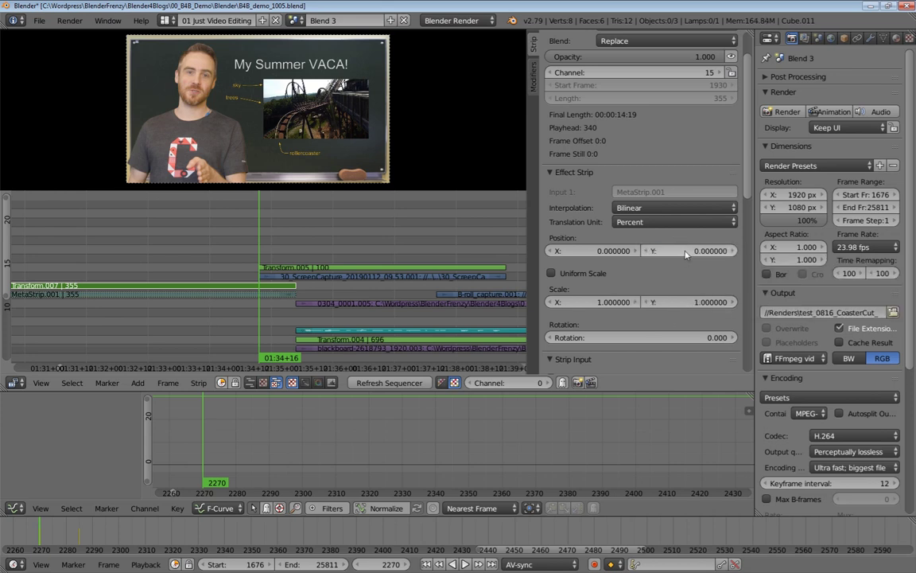
{"action": "key", "text": "i"}
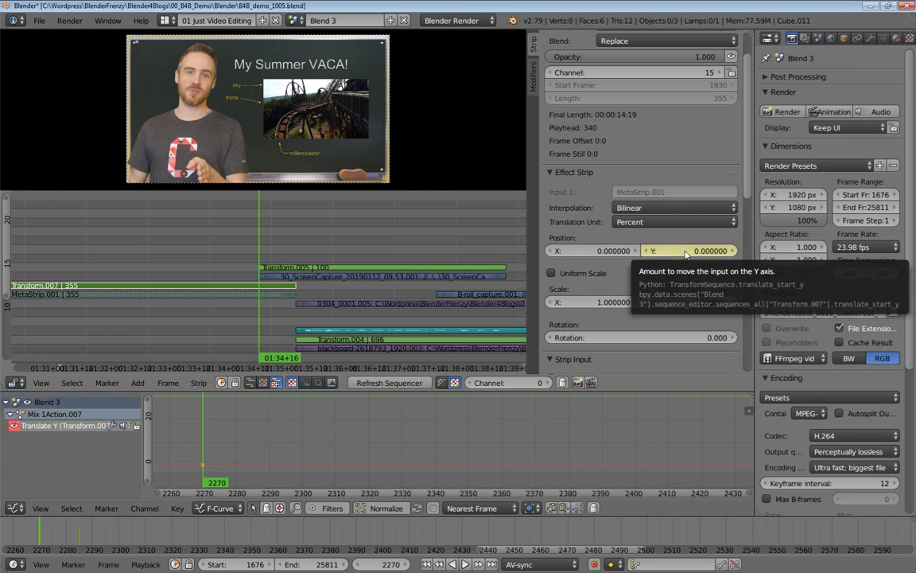
{"action": "left_click", "coordinate": [684, 250]}
{"action": "key", "text": "Return"}
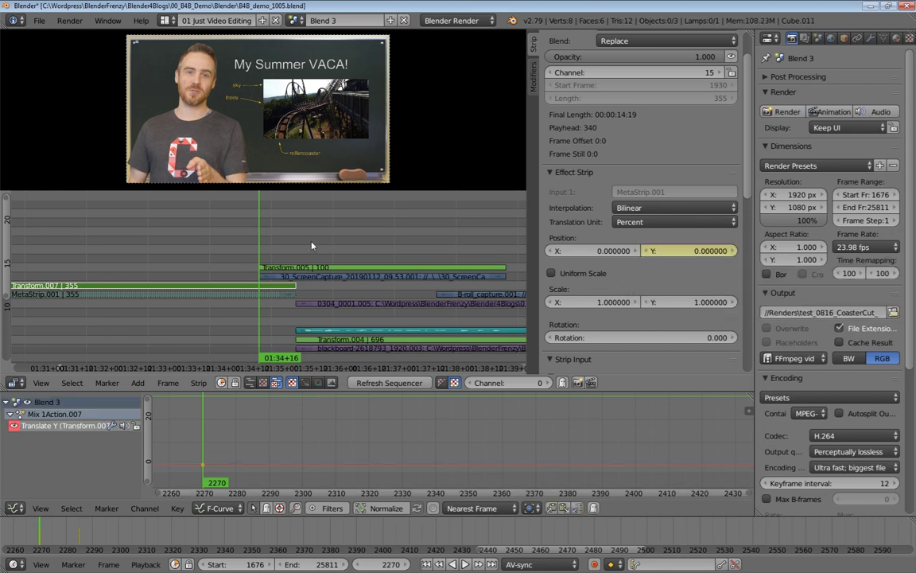
Step: At frame 2285, set the meta strip transform's Y position to -100 and keyframe it
{"action": "key", "text": "alt+a"}
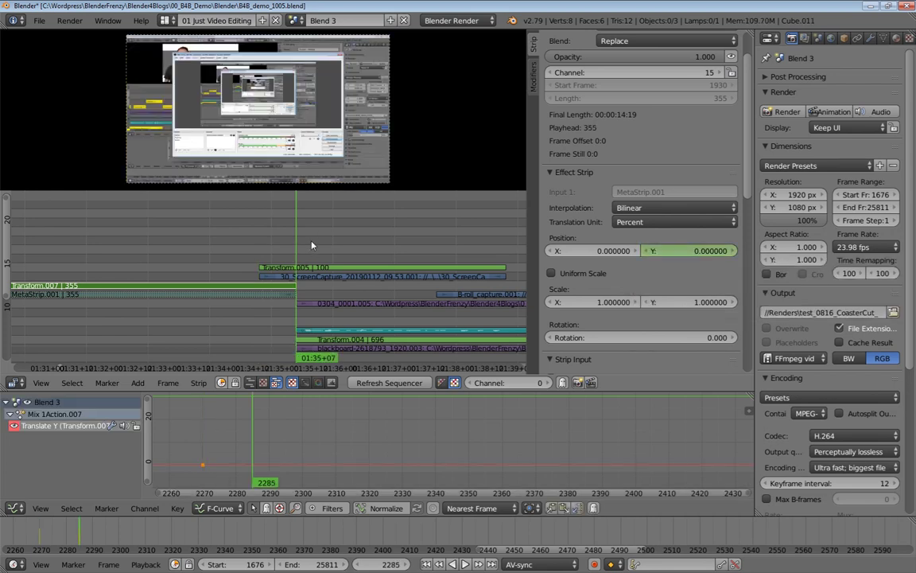
{"action": "left_click", "coordinate": [674, 250]}
{"action": "key", "text": "i"}
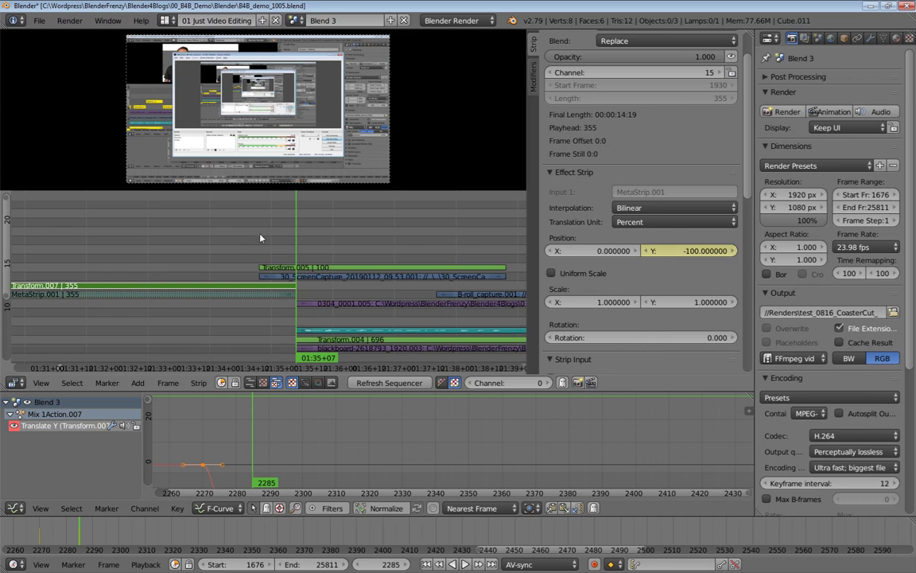
Step: Play and scrub through the transition to check the capture pushing the coaster section downward
{"action": "key", "text": "shift+alt+a"}
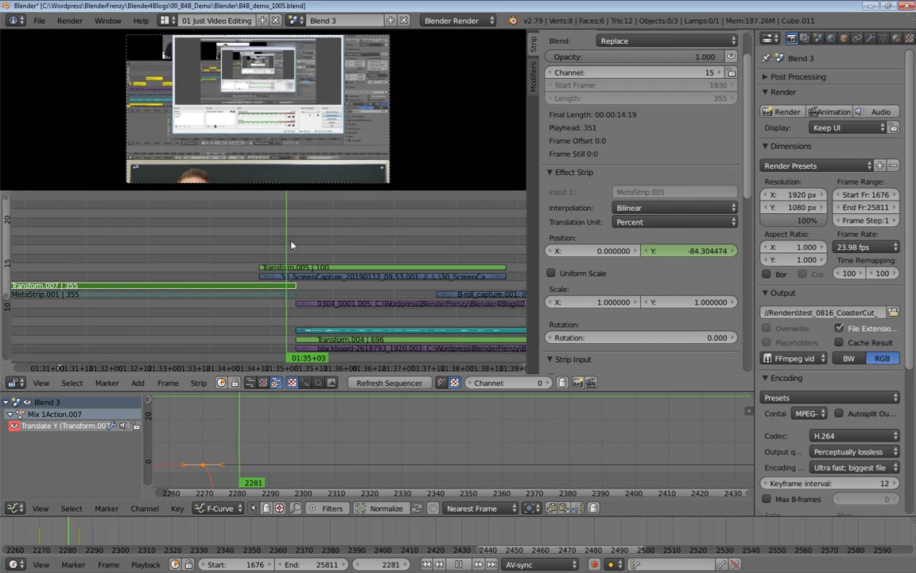
{"action": "left_click_drag", "start_coordinate": [305, 246], "coordinate": [277, 248]}
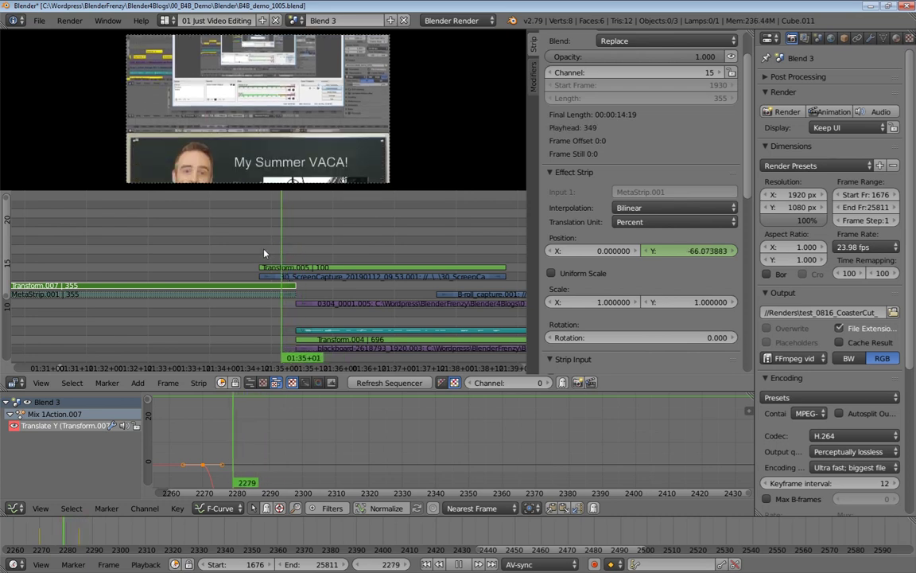
{"action": "left_click", "coordinate": [272, 253]}
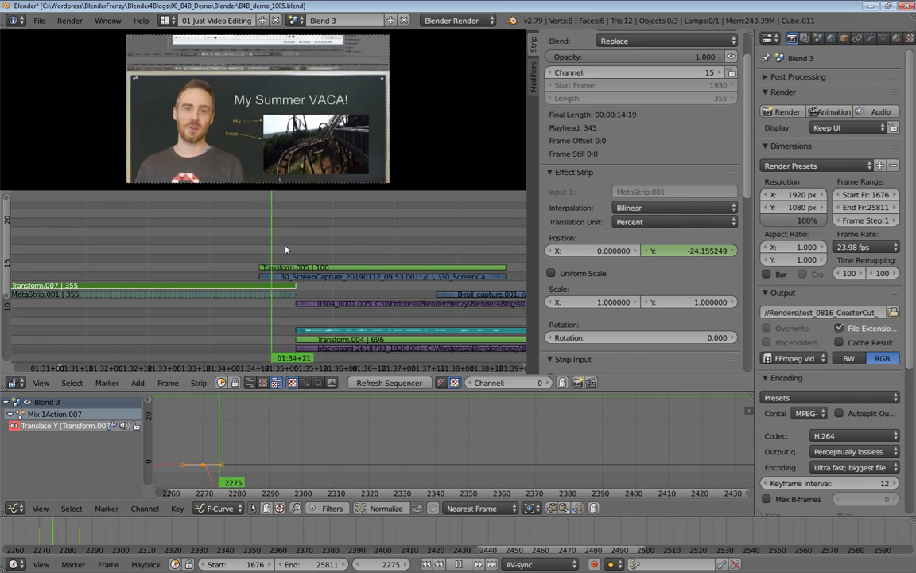
{"action": "left_click", "coordinate": [278, 257]}
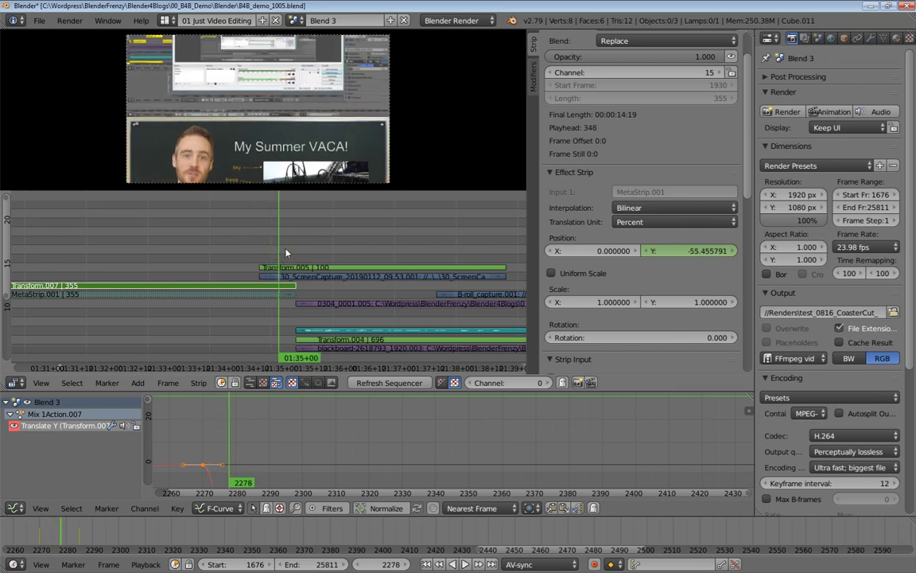
Step: Mute the coaster section's transform strip, unmute its meta strip, and play the slide without the push for comparison
{"action": "left_click", "coordinate": [267, 260]}
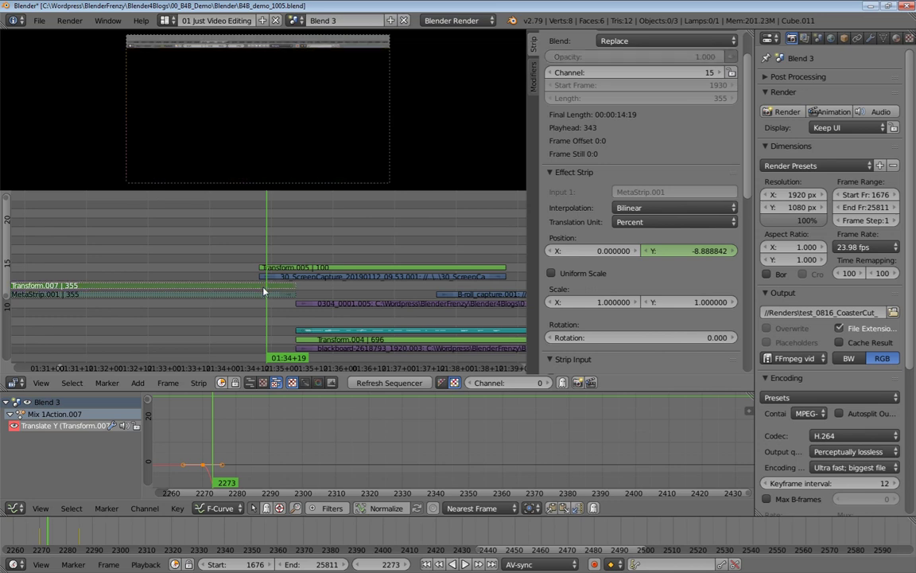
{"action": "right_click", "coordinate": [263, 293]}
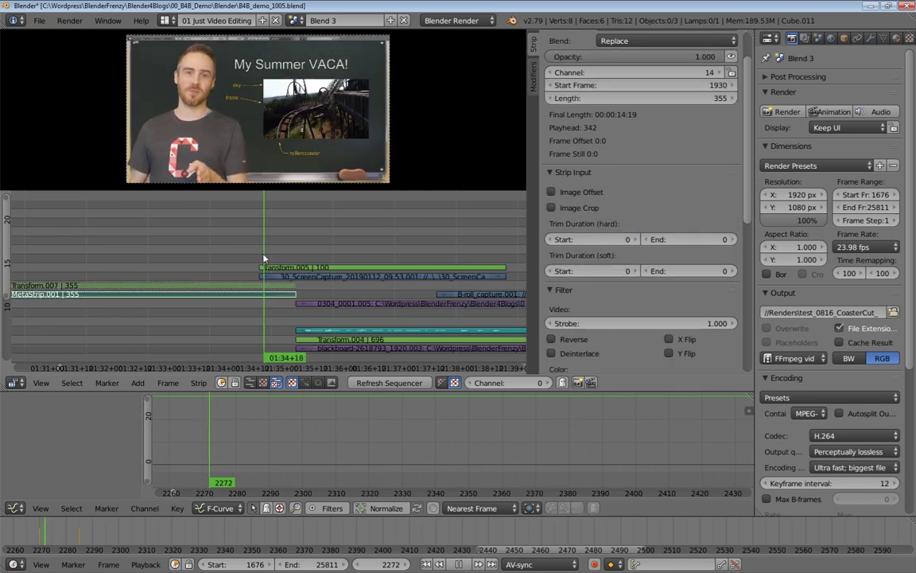
{"action": "key", "text": "alt+a"}
{"action": "left_click_drag", "start_coordinate": [294, 247], "coordinate": [262, 253]}
{"action": "key", "text": "alt+a"}
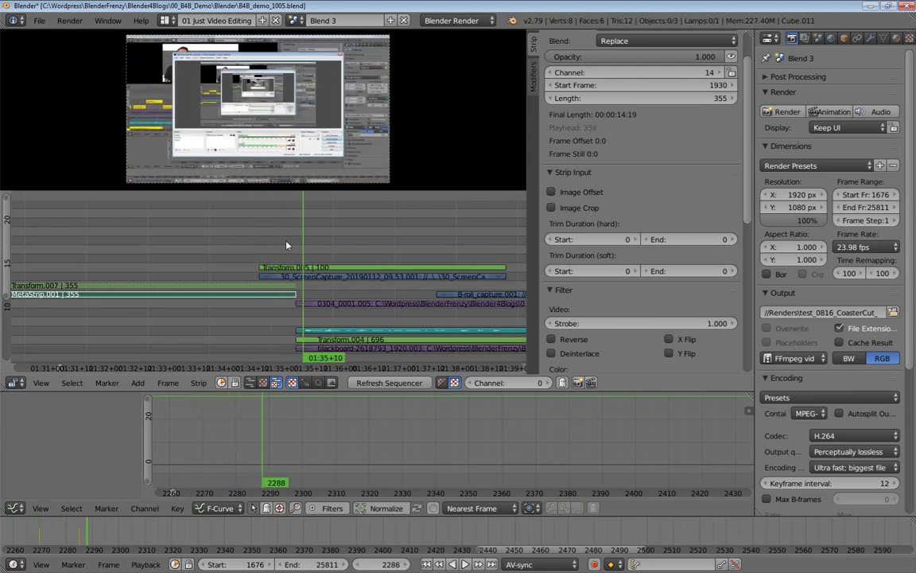
{"action": "scroll", "coordinate": [286, 246], "scroll_direction": "down", "scroll_amount": 2}
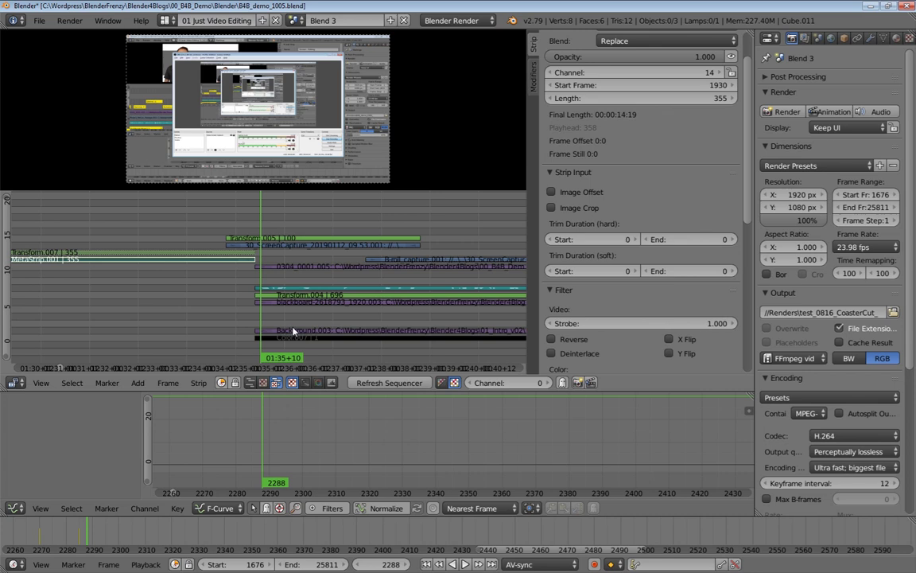
{"action": "scroll", "coordinate": [293, 334], "scroll_direction": "down", "scroll_amount": 6}
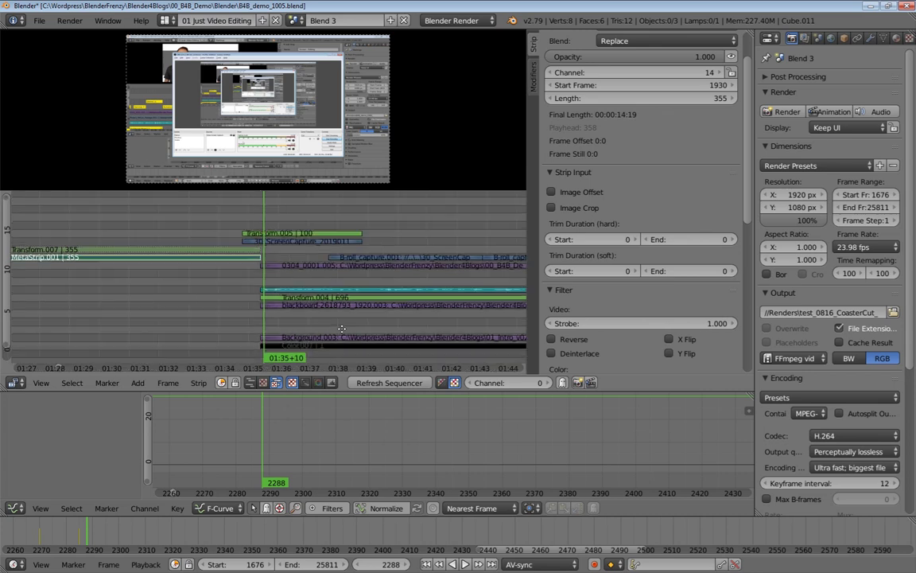
{"action": "scroll", "coordinate": [280, 333], "scroll_direction": "up", "scroll_amount": 5}
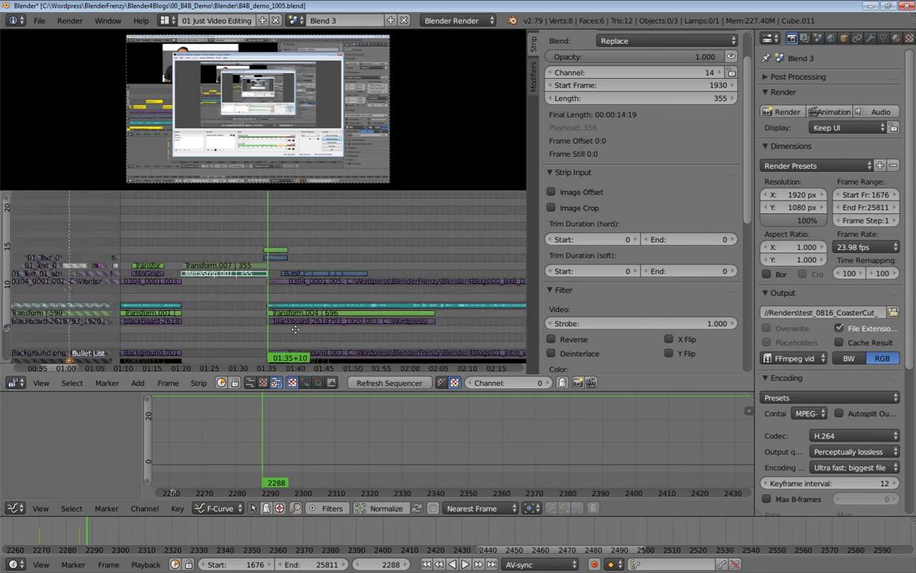
Step: Play the slide from the coaster section into the screen capture to review the transition
{"action": "scroll", "coordinate": [301, 335], "scroll_direction": "up", "scroll_amount": 1}
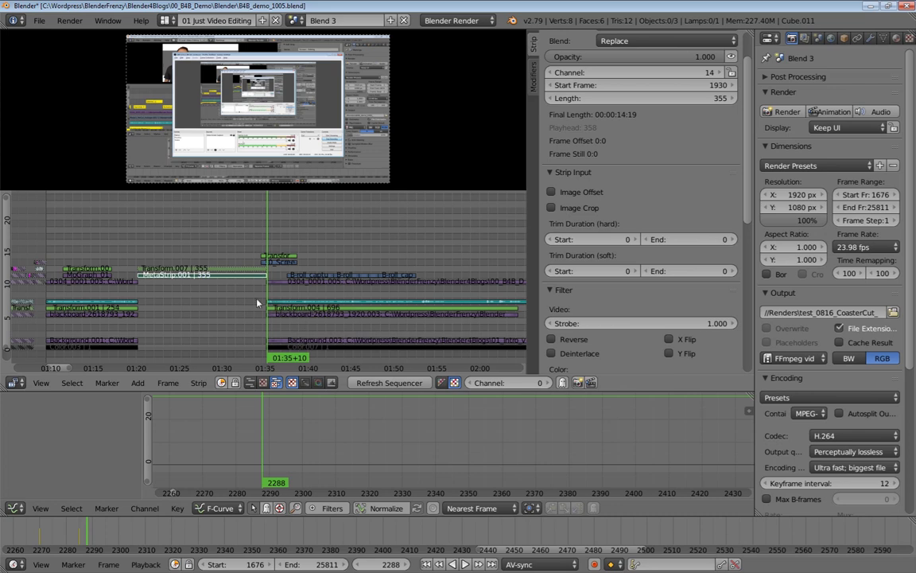
{"action": "middle_click_drag", "start_coordinate": [213, 311], "coordinate": [431, 277]}
{"action": "middle_click_drag", "start_coordinate": [388, 299], "coordinate": [225, 304]}
{"action": "key", "text": "alt+a"}
{"action": "key", "text": "Escape"}
{"action": "scroll", "coordinate": [238, 233], "scroll_direction": "up", "scroll_amount": 8}
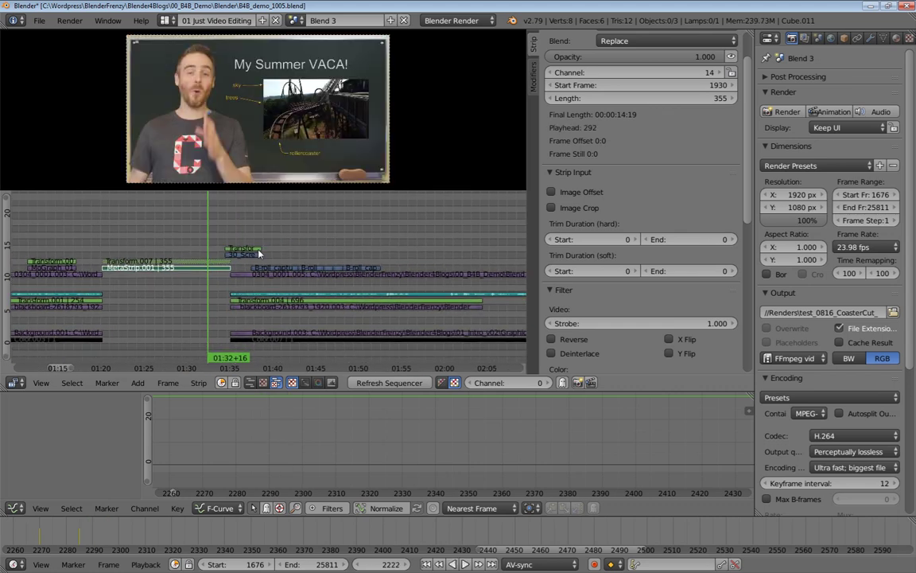
{"action": "middle_click_drag", "start_coordinate": [272, 265], "coordinate": [245, 245]}
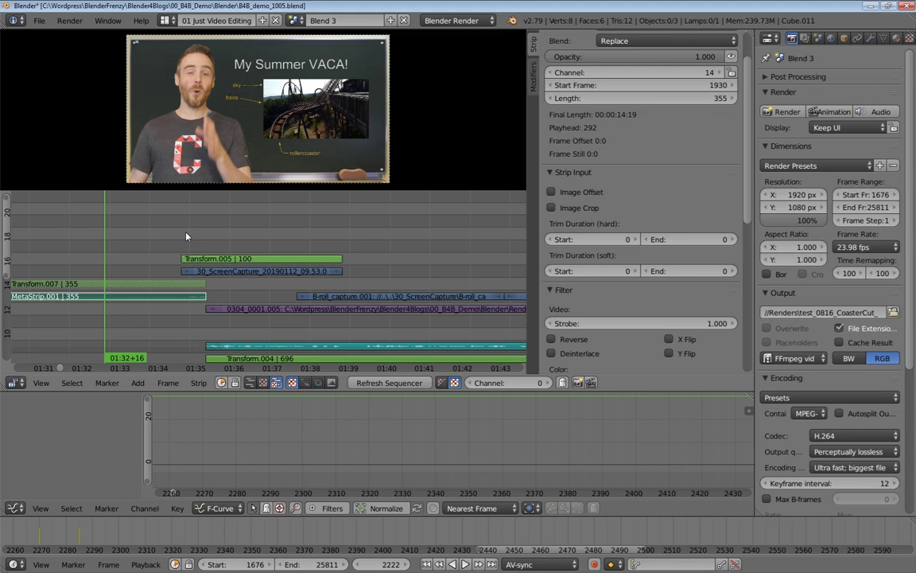
{"action": "key", "text": "alt+a"}
{"action": "key", "text": "Left"}
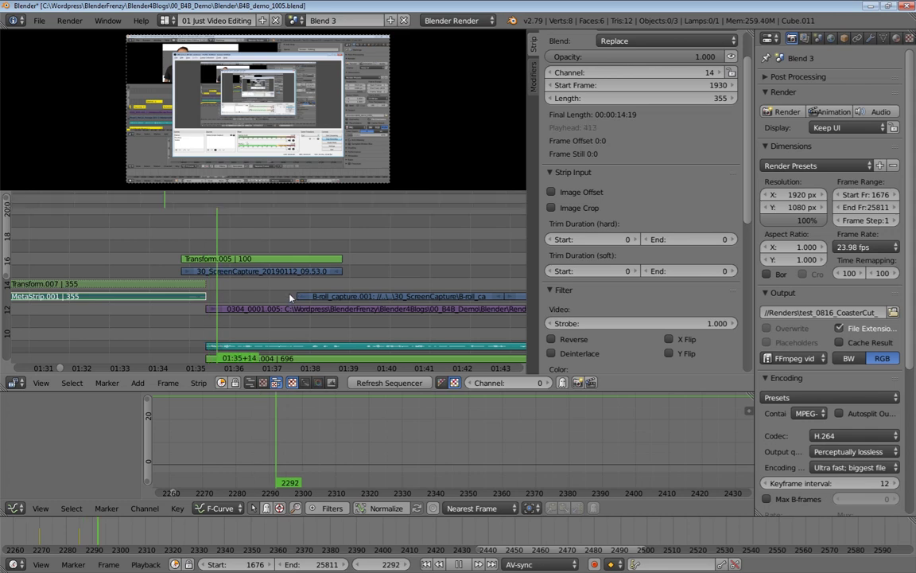
Step: Trim the 30_ScreenCapture strip's end back to frame 2341, where the first B-roll capture begins
{"action": "scroll", "coordinate": [284, 286], "scroll_direction": "down", "scroll_amount": 2}
{"action": "middle_click_drag", "start_coordinate": [169, 249], "coordinate": [261, 261]}
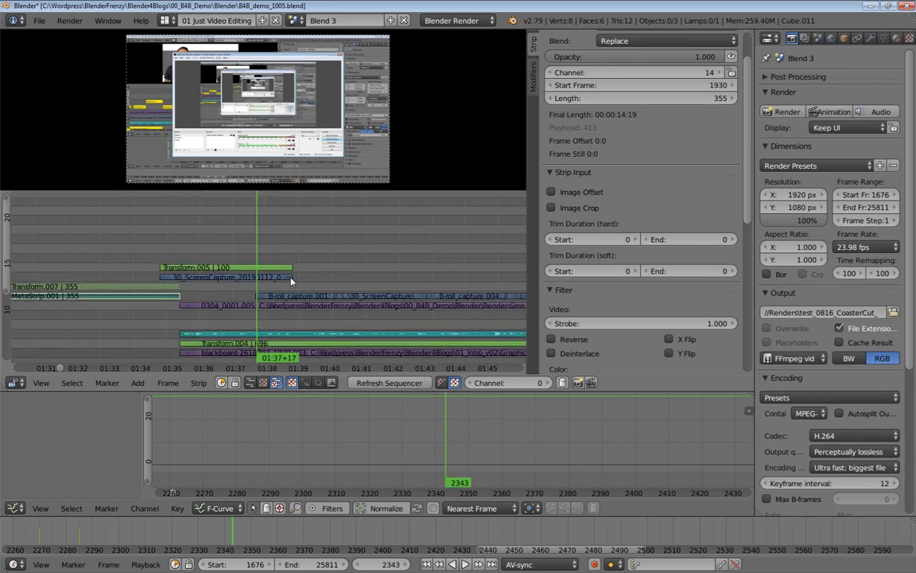
{"action": "right_click", "coordinate": [291, 278]}
{"action": "key", "text": "g"}
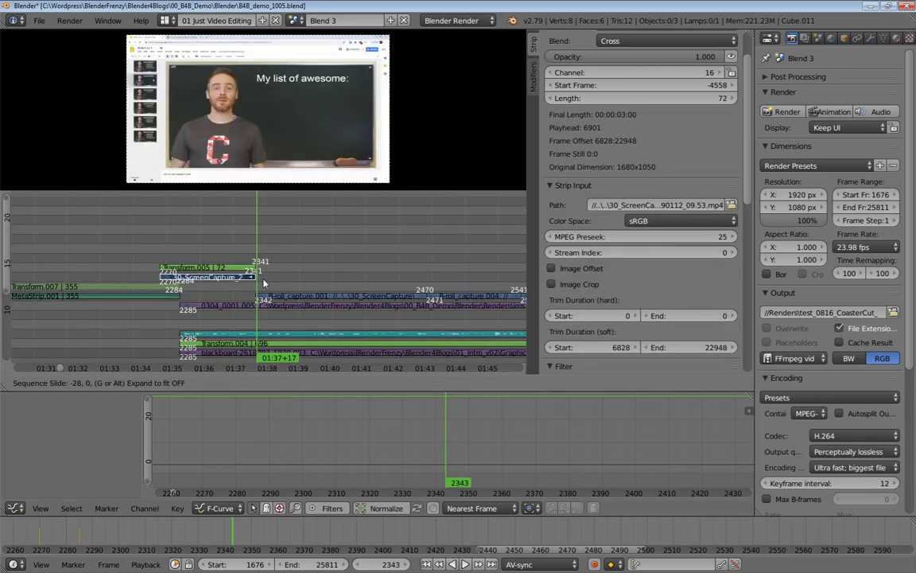
{"action": "left_click", "coordinate": [262, 281]}
{"action": "left_click", "coordinate": [239, 247]}
Step: Play the shortened screen capture and the B-roll clips through to the return of the talking shot
{"action": "key", "text": "alt+a"}
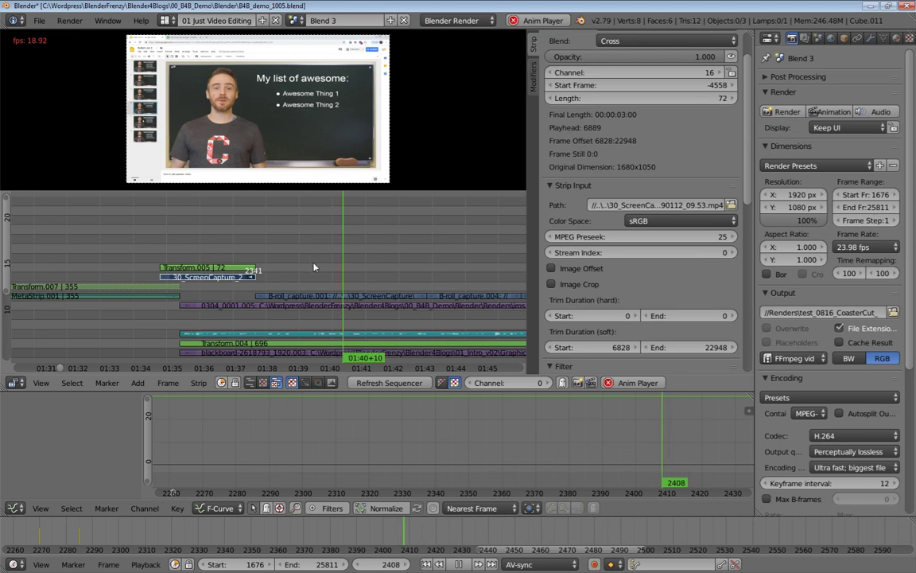
{"action": "middle_click_drag", "start_coordinate": [340, 253], "coordinate": [186, 251]}
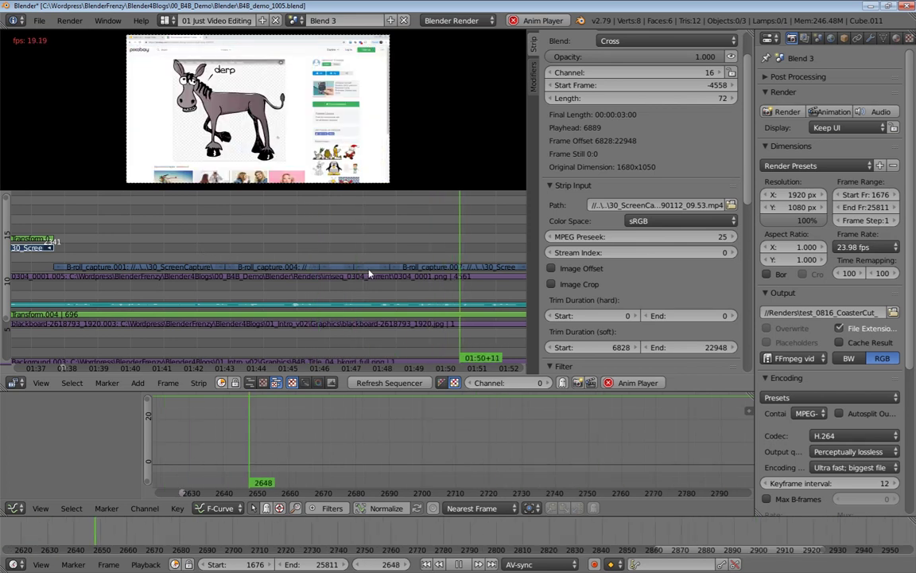
{"action": "middle_click_drag", "start_coordinate": [433, 268], "coordinate": [322, 244]}
{"action": "key", "text": "alt+a"}
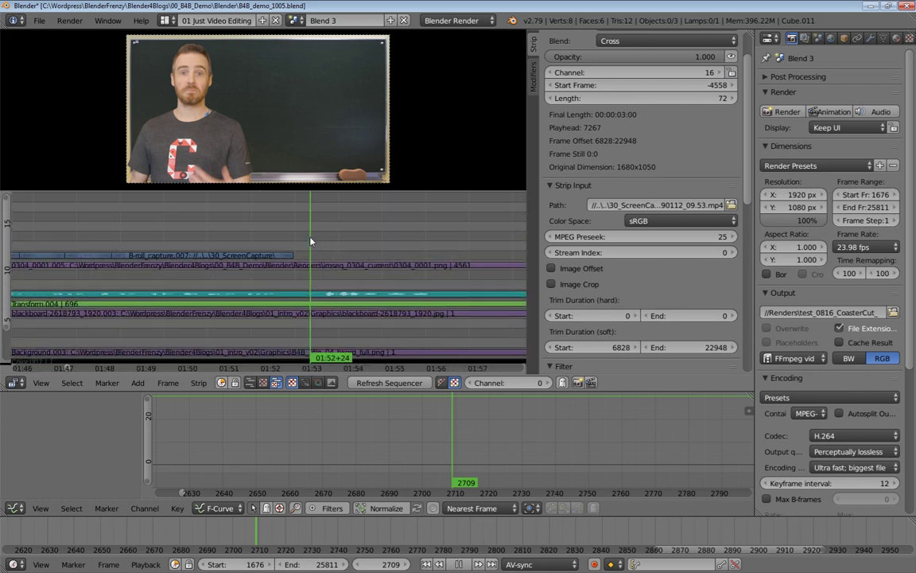
Step: Cut the blackboard image strip at frame 2699, where the B-roll ends, and delete the part after the cut
{"action": "left_click_drag", "start_coordinate": [310, 237], "coordinate": [310, 237]}
{"action": "key", "text": "Page_Down"}
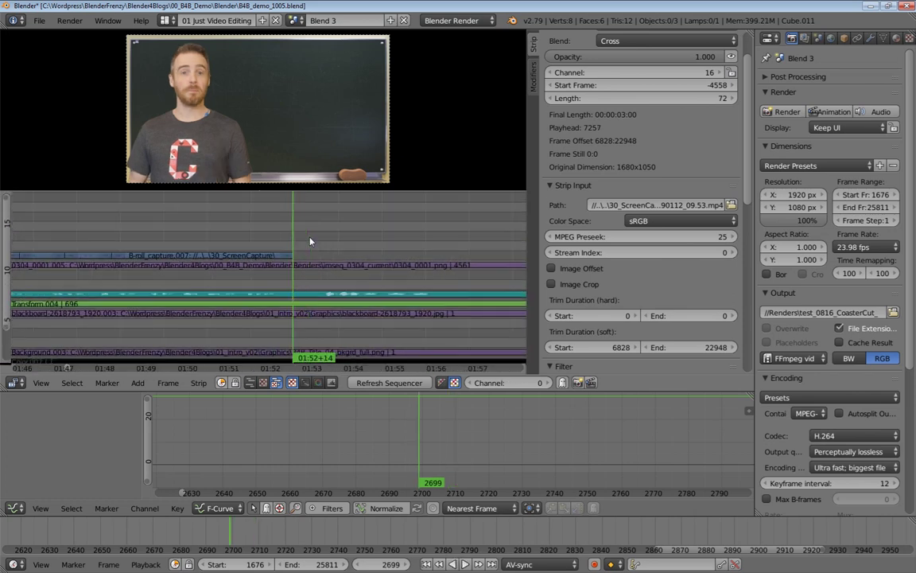
{"action": "left_click", "coordinate": [314, 318]}
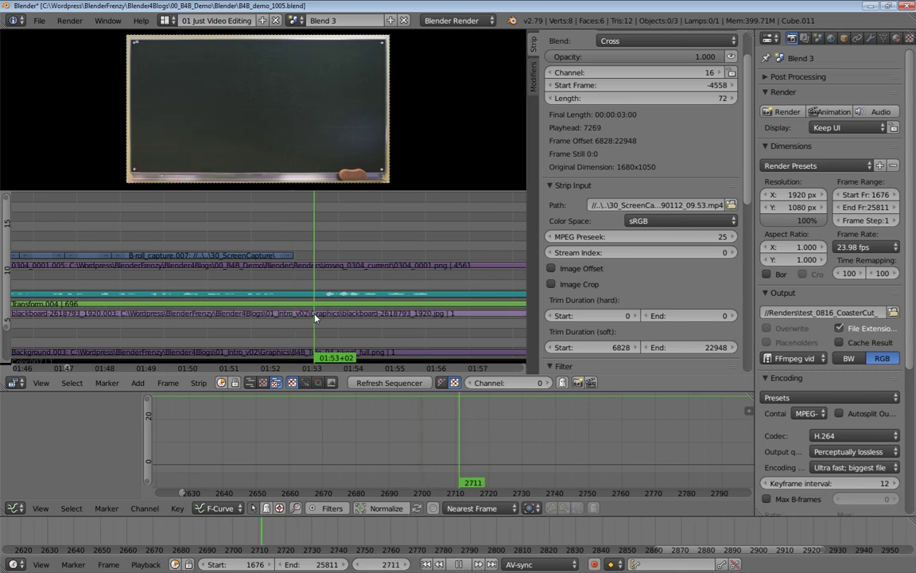
{"action": "right_click", "coordinate": [316, 316]}
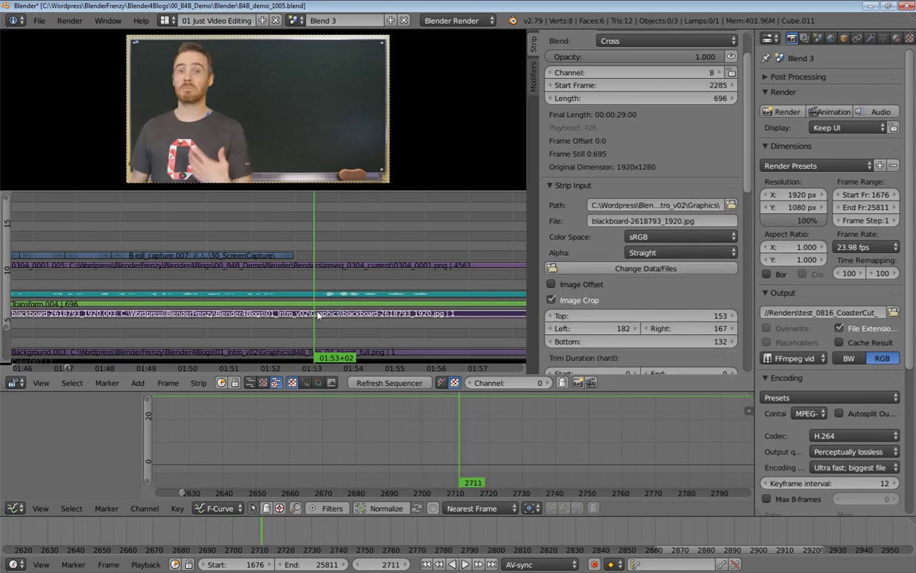
{"action": "key", "text": "Page_Down"}
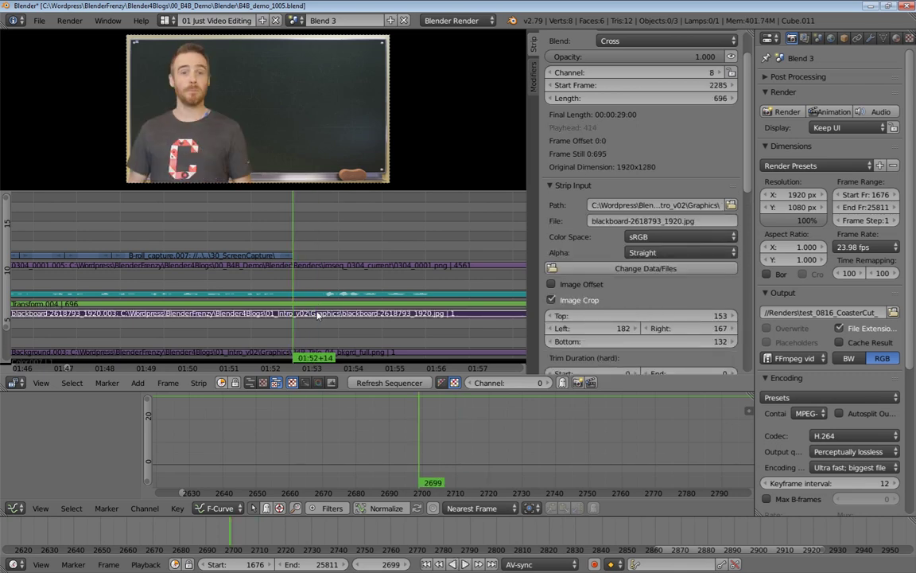
{"action": "key", "text": "k"}
{"action": "key", "text": "x"}
{"action": "left_click", "coordinate": [333, 317]}
{"action": "scroll", "coordinate": [350, 315], "scroll_direction": "down", "scroll_amount": 2}
{"action": "scroll", "coordinate": [350, 314], "scroll_direction": "down", "scroll_amount": 3}
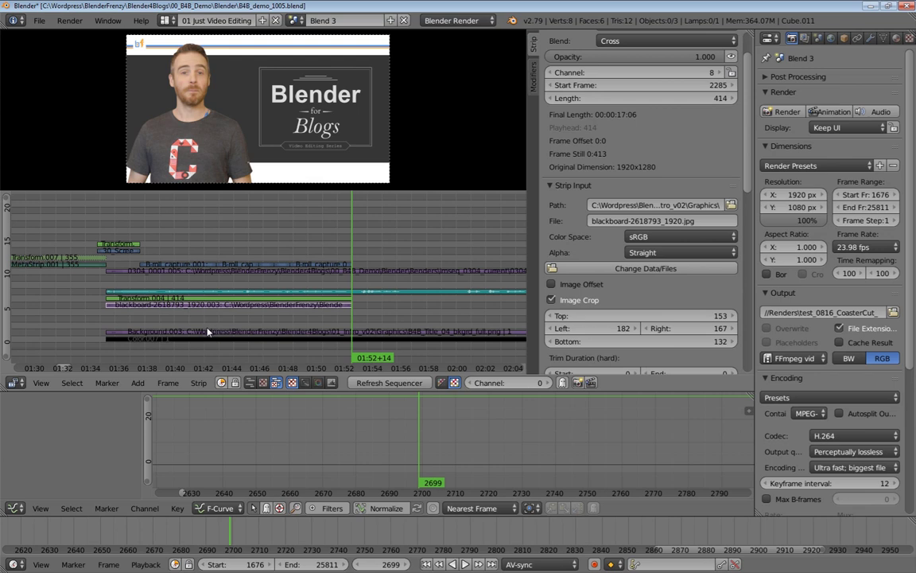
Step: Trim the starts of the Background.003 and Color.007 strips to frame 2699
{"action": "right_click", "coordinate": [108, 333]}
{"action": "right_click", "coordinate": [112, 340], "text": "shift"}
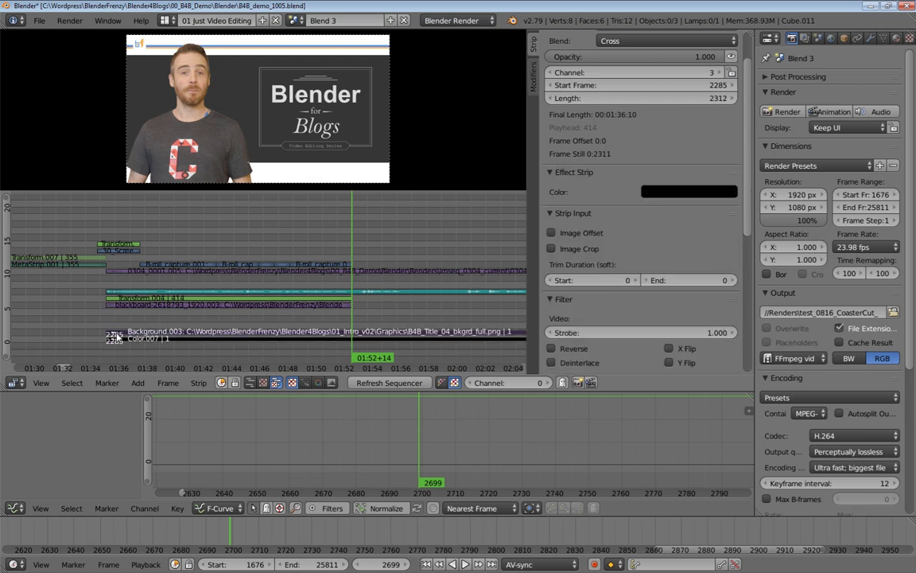
{"action": "key", "text": "shift+a"}
{"action": "key", "text": "shift+s"}
{"action": "scroll", "coordinate": [291, 319], "scroll_direction": "down", "scroll_amount": 1, "text": "ctrl"}
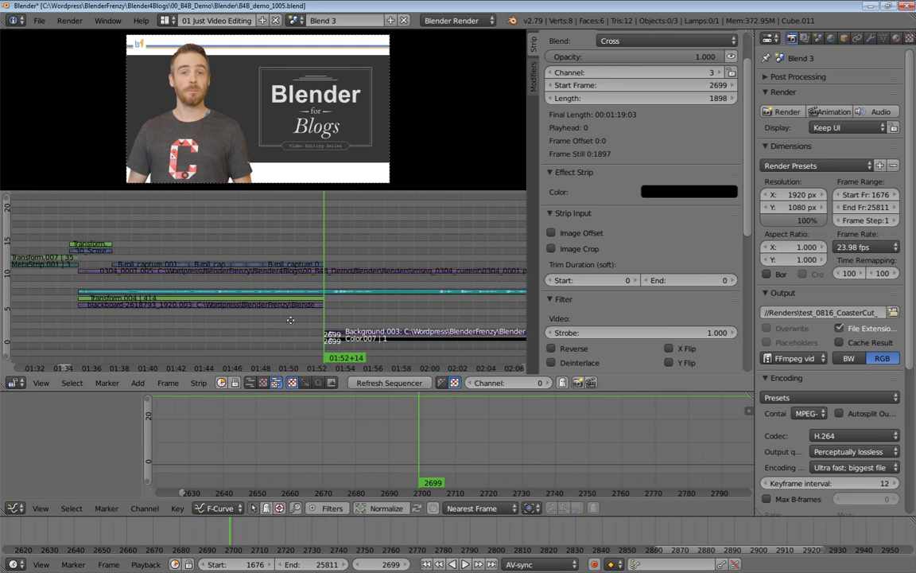
{"action": "scroll", "coordinate": [288, 326], "scroll_direction": "down", "scroll_amount": 1}
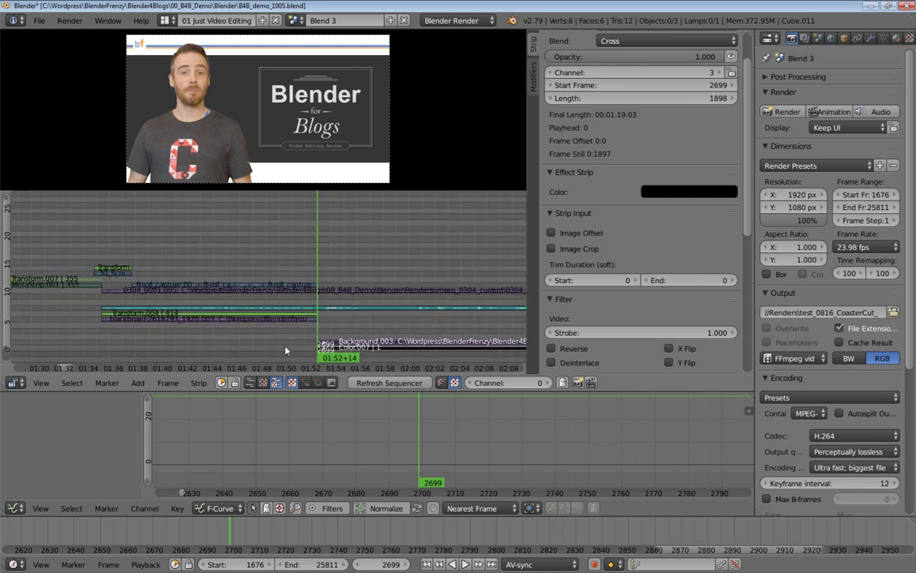
Step: Save the project, and save an incremented copy as B4B_demo_1006.blend
{"action": "scroll", "coordinate": [159, 320], "scroll_direction": "up", "scroll_amount": 4, "text": "ctrl"}
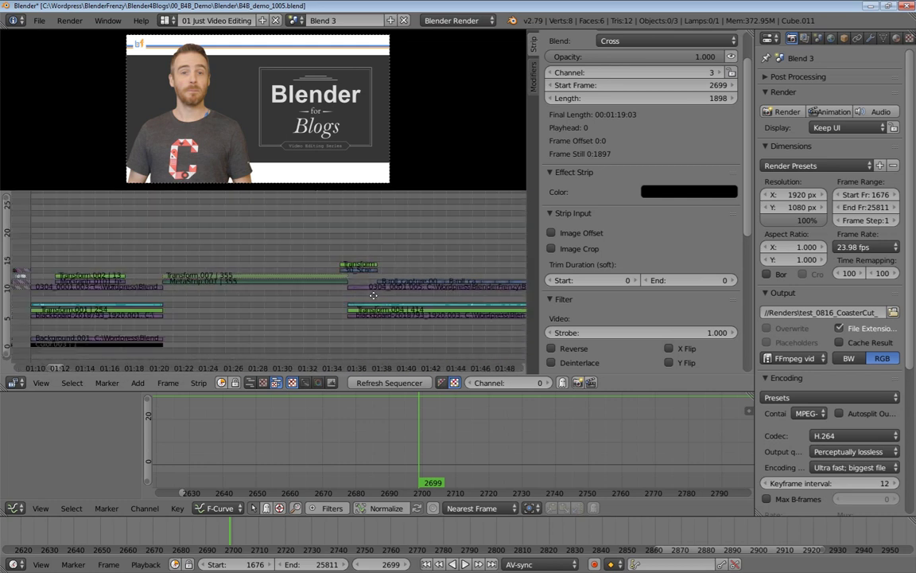
{"action": "scroll", "coordinate": [133, 326], "scroll_direction": "down", "scroll_amount": 1}
{"action": "middle_click_drag", "start_coordinate": [133, 326], "coordinate": [246, 310]}
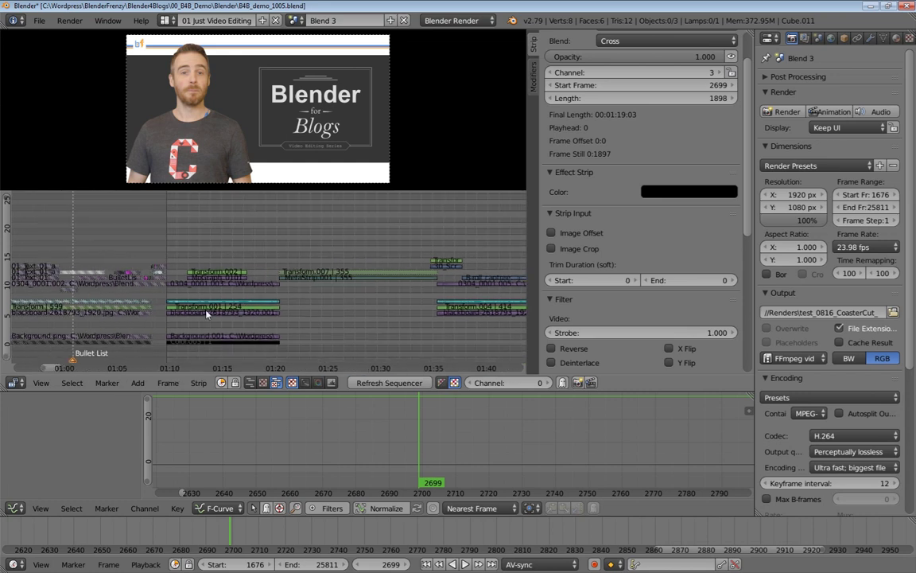
{"action": "left_click_drag", "start_coordinate": [222, 236], "coordinate": [263, 262]}
{"action": "key", "text": "ctrl+s"}
{"action": "key", "text": "Return"}
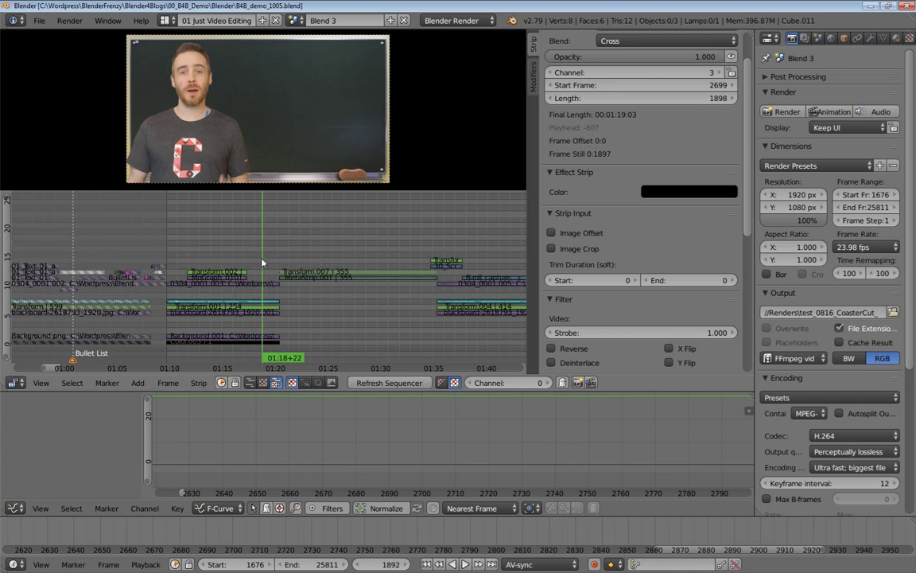
{"action": "key", "text": "ctrl+shift+s"}
{"action": "key", "text": "KP_Add"}
{"action": "key", "text": "Return"}
Step: Delete the Background.001 and Color.003 strips hidden beneath the first blackboard section
{"action": "scroll", "coordinate": [232, 232], "scroll_direction": "up", "scroll_amount": 5}
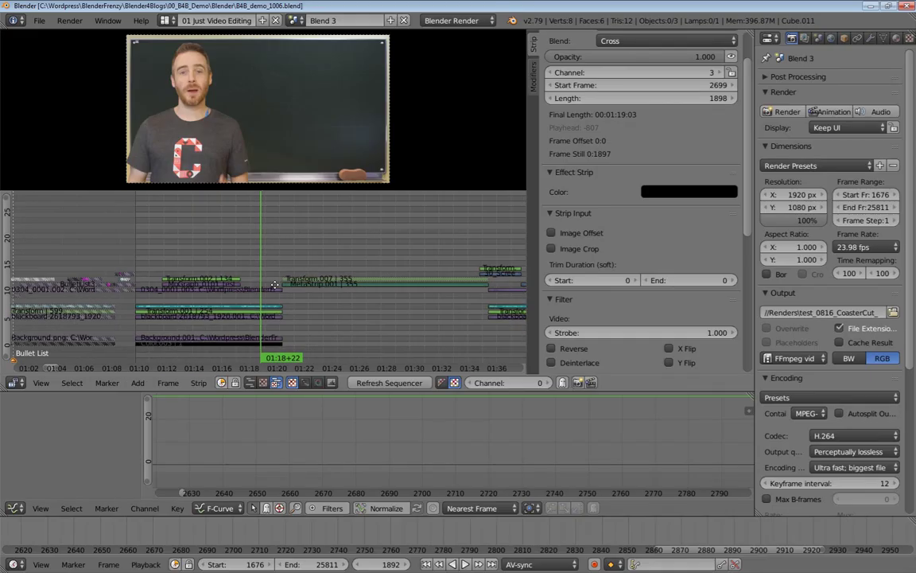
{"action": "right_click", "coordinate": [264, 321]}
{"action": "right_click", "coordinate": [264, 327], "text": "shift"}
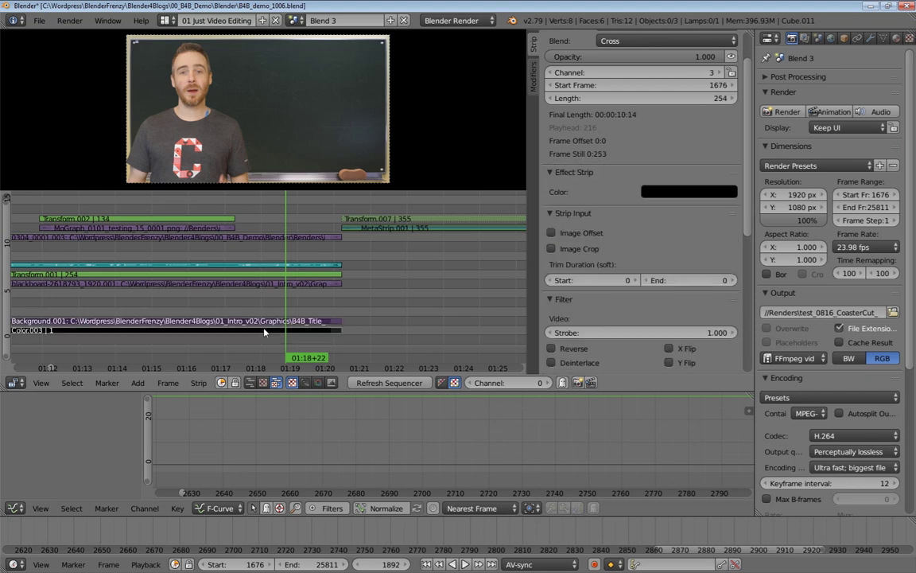
{"action": "key", "text": "x"}
{"action": "left_click", "coordinate": [264, 326]}
Step: Scan the timeline after the blackboard section and review the start of the B-roll_capture.002 strip against the narration
{"action": "scroll", "coordinate": [272, 323], "scroll_direction": "down", "scroll_amount": 5}
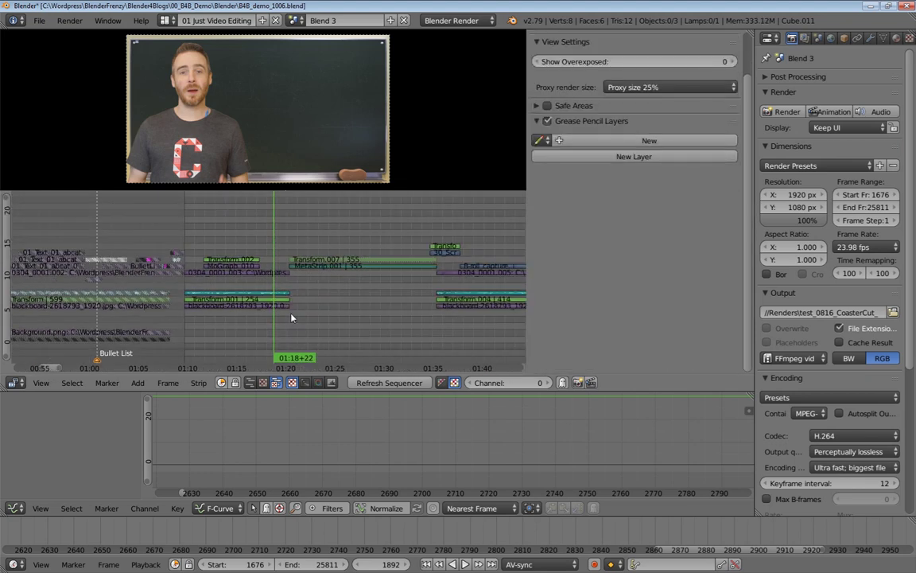
{"action": "middle_click_drag", "start_coordinate": [309, 314], "coordinate": [166, 295]}
{"action": "middle_click_drag", "start_coordinate": [302, 296], "coordinate": [192, 254]}
{"action": "left_click", "coordinate": [210, 234]}
{"action": "scroll", "coordinate": [335, 300], "scroll_direction": "down", "scroll_amount": 4}
{"action": "scroll", "coordinate": [305, 292], "scroll_direction": "down", "scroll_amount": 8}
{"action": "middle_click_drag", "start_coordinate": [336, 300], "coordinate": [294, 273]}
{"action": "middle_click_drag", "start_coordinate": [197, 272], "coordinate": [205, 266], "text": "ctrl"}
{"action": "middle_click_drag", "start_coordinate": [319, 305], "coordinate": [329, 271], "text": "ctrl"}
{"action": "middle_click_drag", "start_coordinate": [328, 271], "coordinate": [336, 270], "text": "ctrl"}
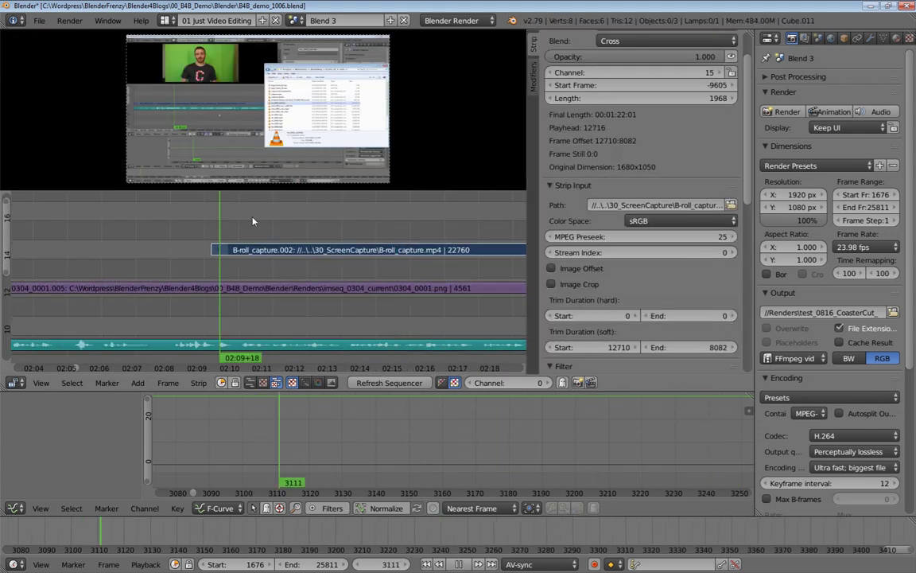
{"action": "middle_click_drag", "start_coordinate": [254, 221], "coordinate": [235, 223], "text": "ctrl"}
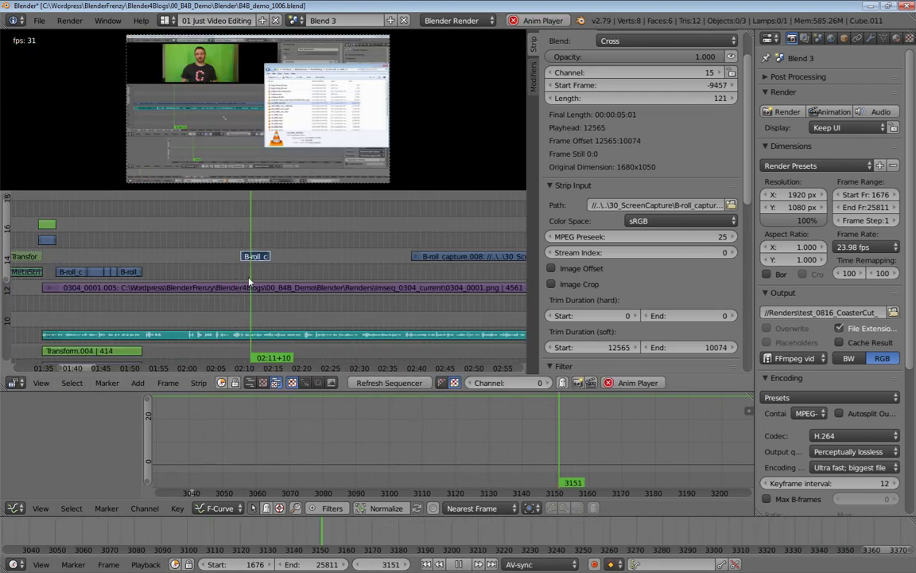
Step: Slide the B-roll_capture.008 strip back against the preceding clip, and delete the 48-frame clip just before B-roll_capture.012
{"action": "key", "text": "g"}
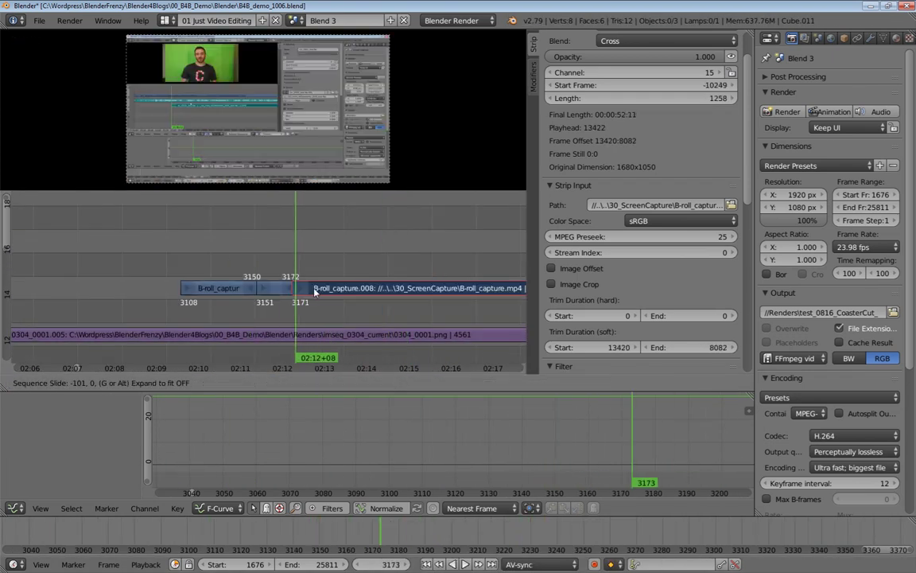
{"action": "left_click", "coordinate": [315, 292]}
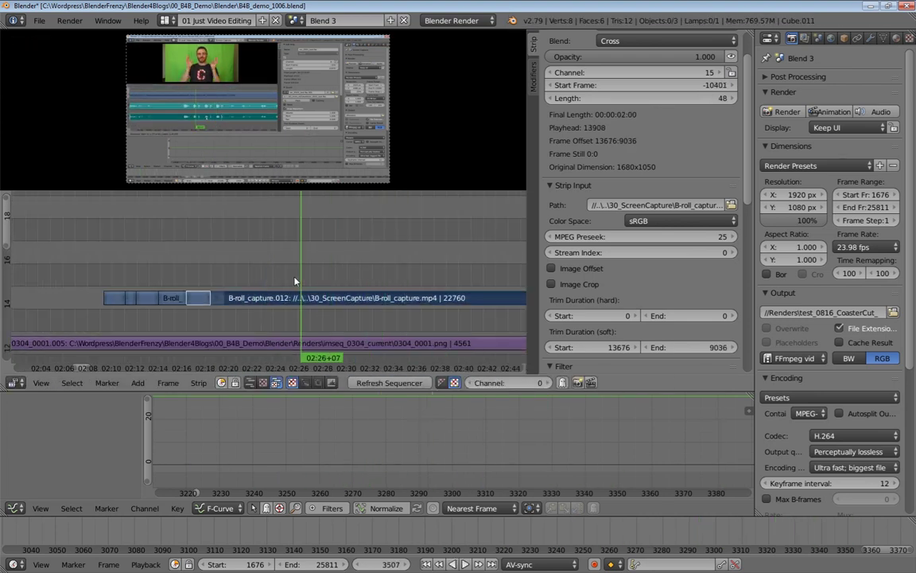
{"action": "key", "text": "x"}
{"action": "left_click", "coordinate": [195, 277]}
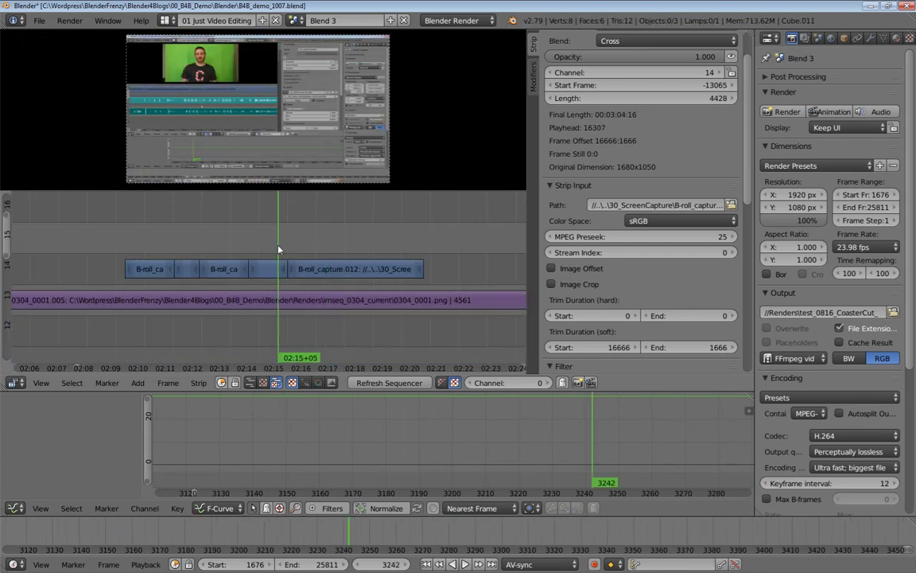
Step: Slide the B-roll_capture.013 clip back against the preceding clip and extend its end to frame 3358
{"action": "right_click", "coordinate": [307, 268]}
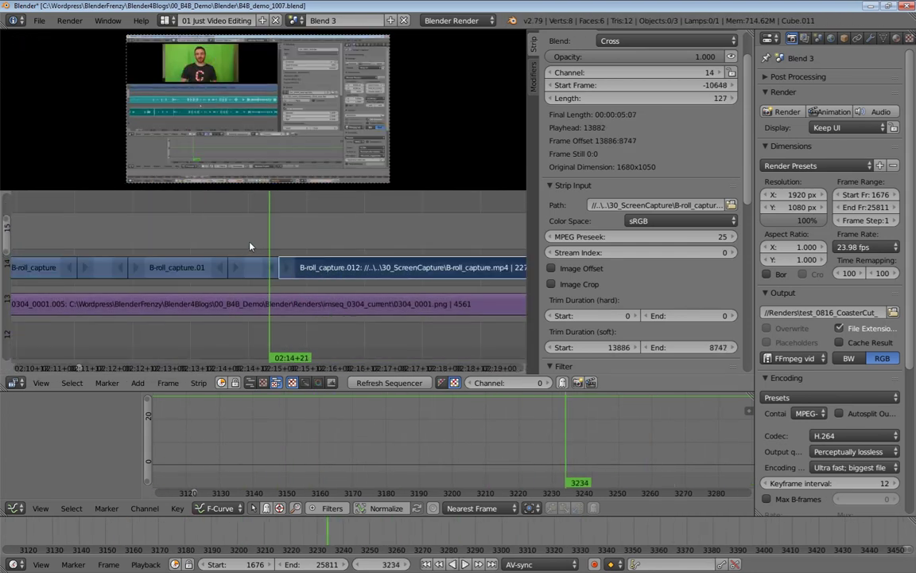
{"action": "key", "text": "g"}
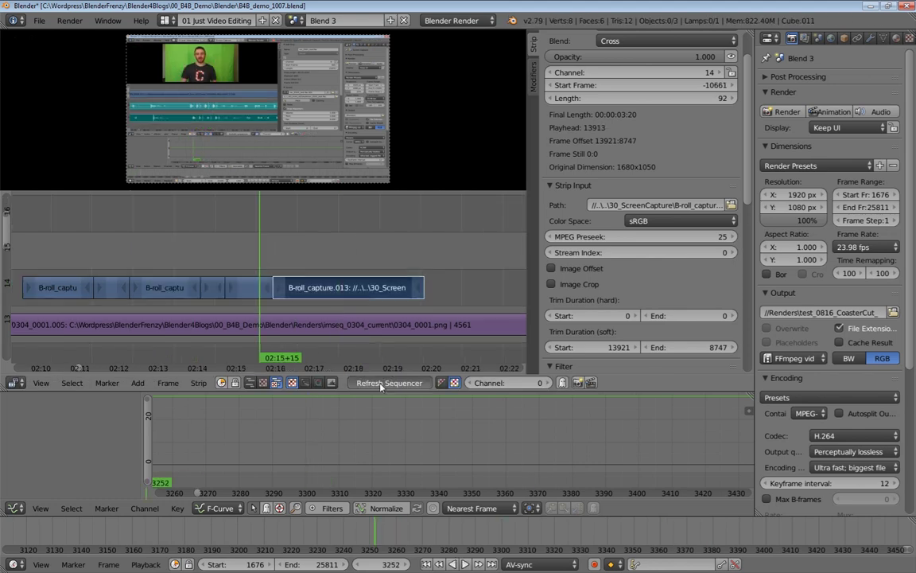
{"action": "left_click", "coordinate": [193, 254]}
{"action": "key", "text": "alt+a"}
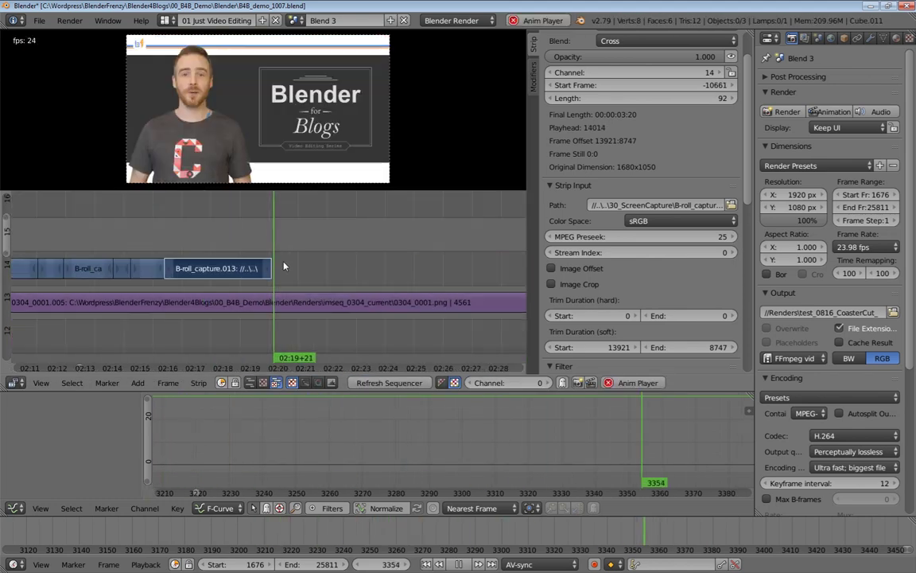
{"action": "key", "text": "alt+a"}
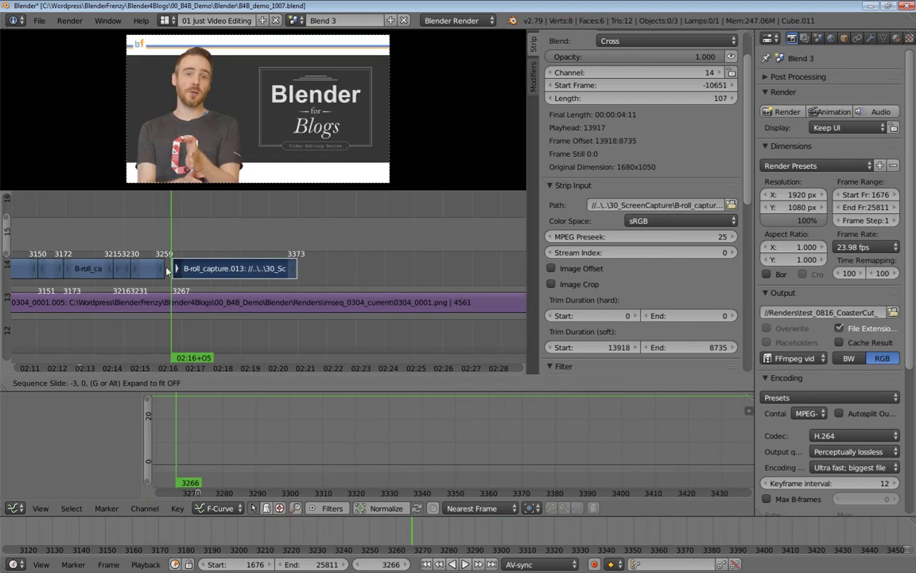
{"action": "key", "text": "alt+a"}
{"action": "key", "text": "alt+a"}
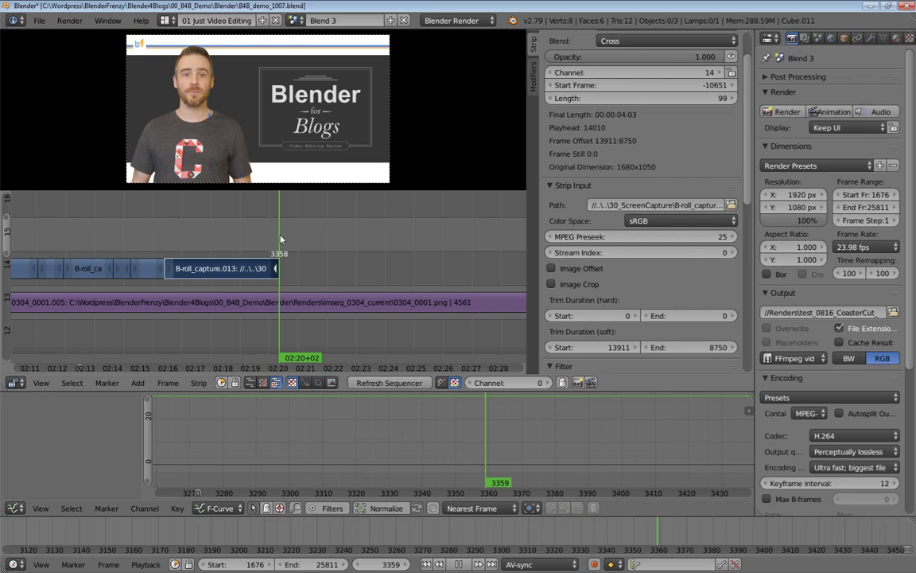
Step: Play the talking section under the B-roll_capture.003 strip to find where that capture should start
{"action": "key", "text": "alt+a"}
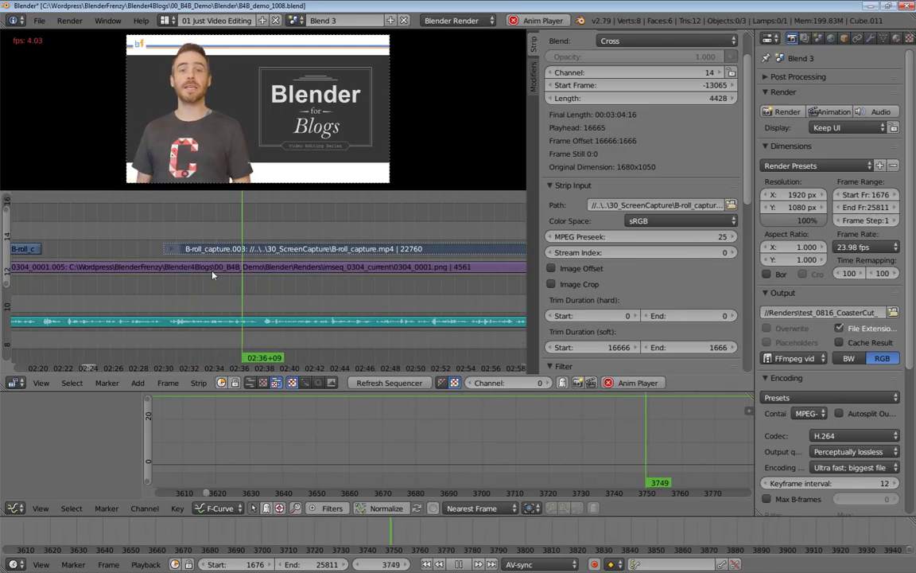
{"action": "key", "text": "alt+a"}
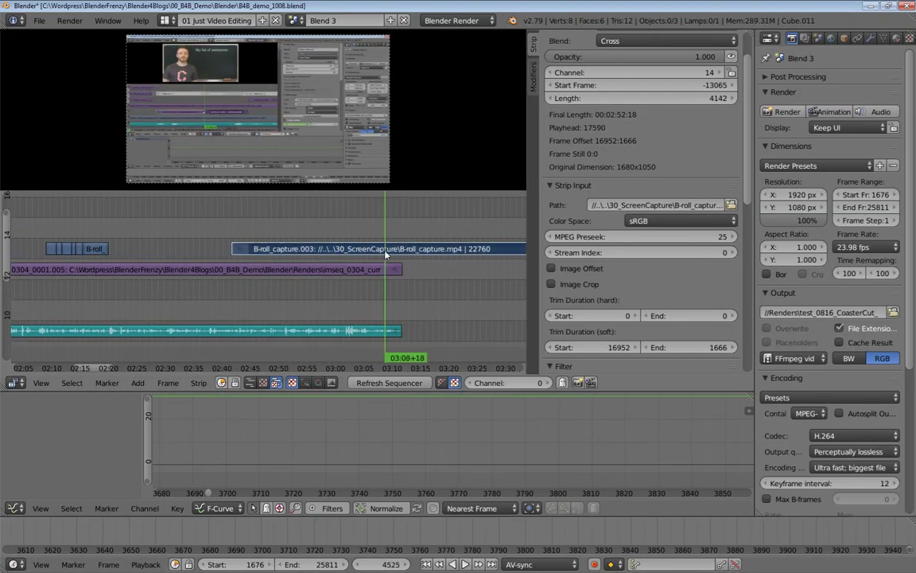
Step: Trim the B-roll_capture.003 strip to a 70-frame clip with soft start 17404, and place the trimmed B-roll_capture.008 clip directly behind it
{"action": "key", "text": "alt+a"}
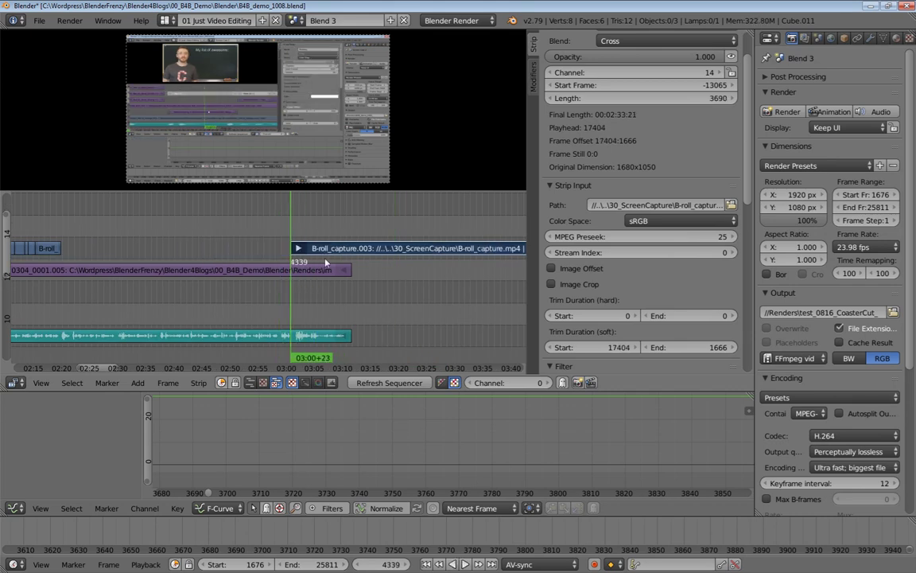
{"action": "key", "text": "alt+a"}
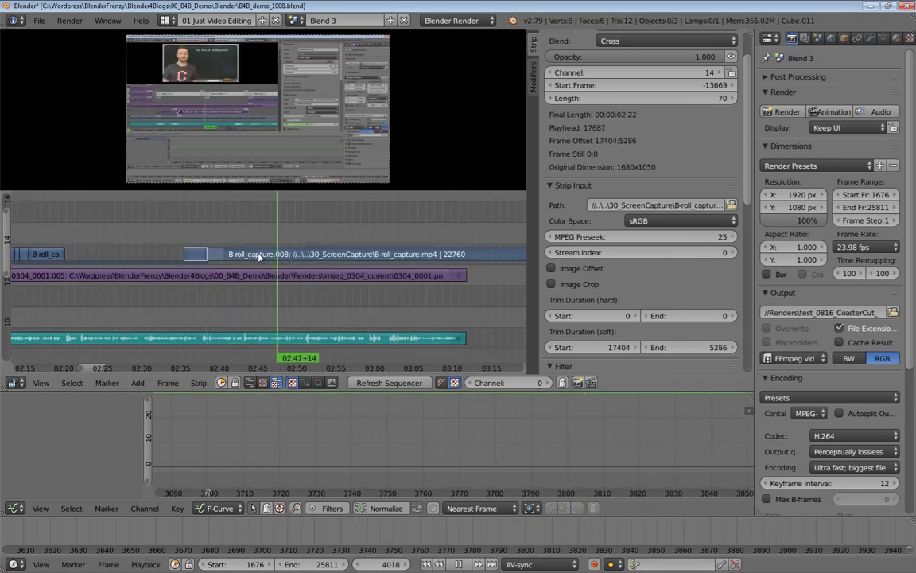
{"action": "key", "text": "alt+a"}
{"action": "key", "text": "alt+a"}
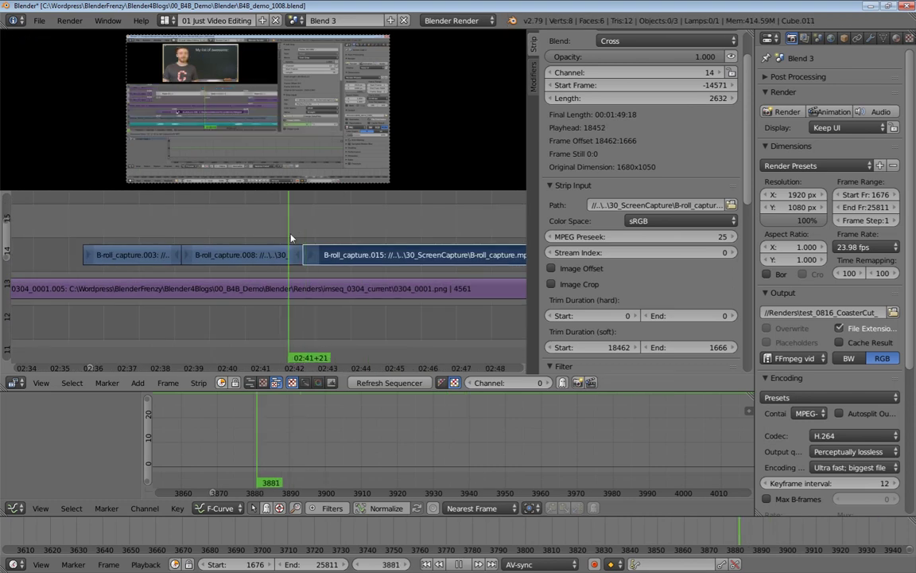
Step: Cut B-roll_capture.015 to 47 frames from soft start 18648, and trim the last capture clip to 100 frames from soft start 21404
{"action": "key", "text": "alt+a"}
{"action": "key", "text": "alt+a"}
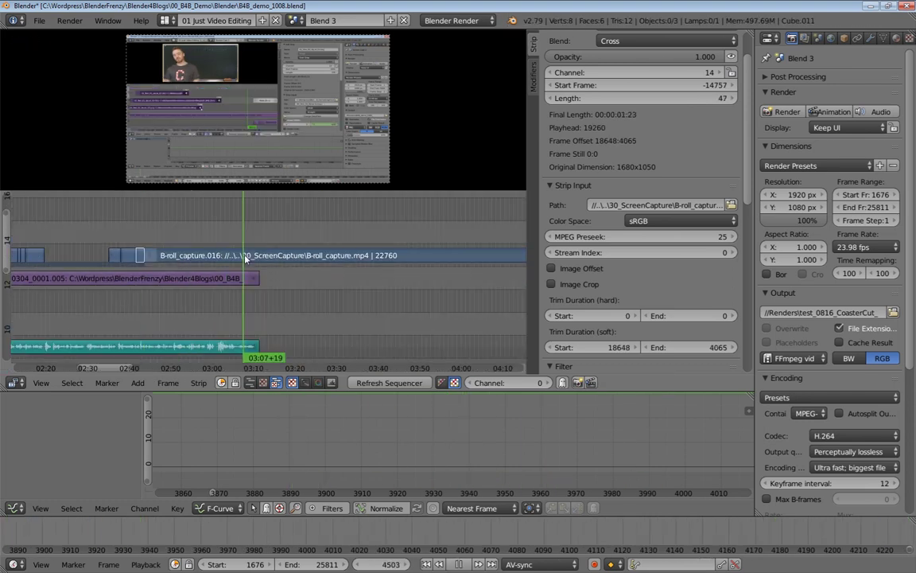
{"action": "key", "text": "alt+a"}
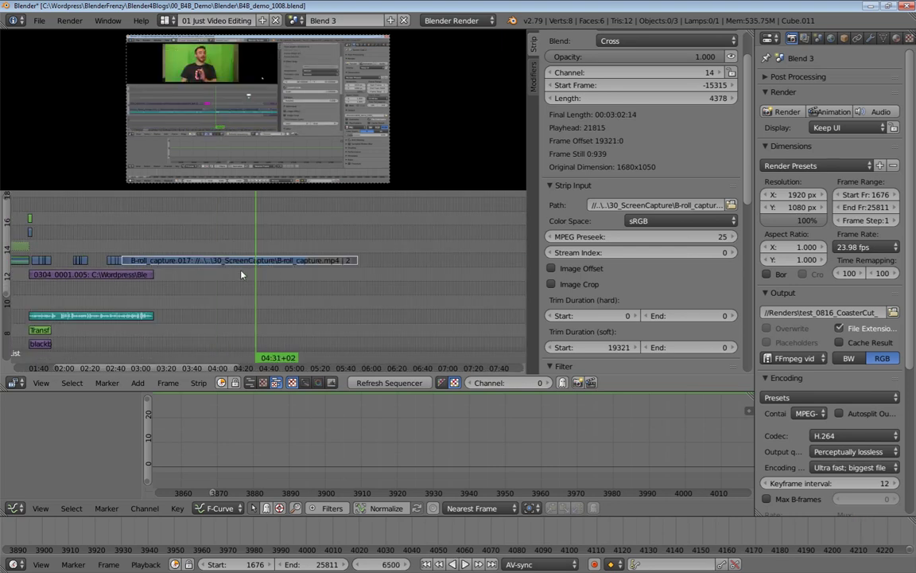
{"action": "key", "text": "g"}
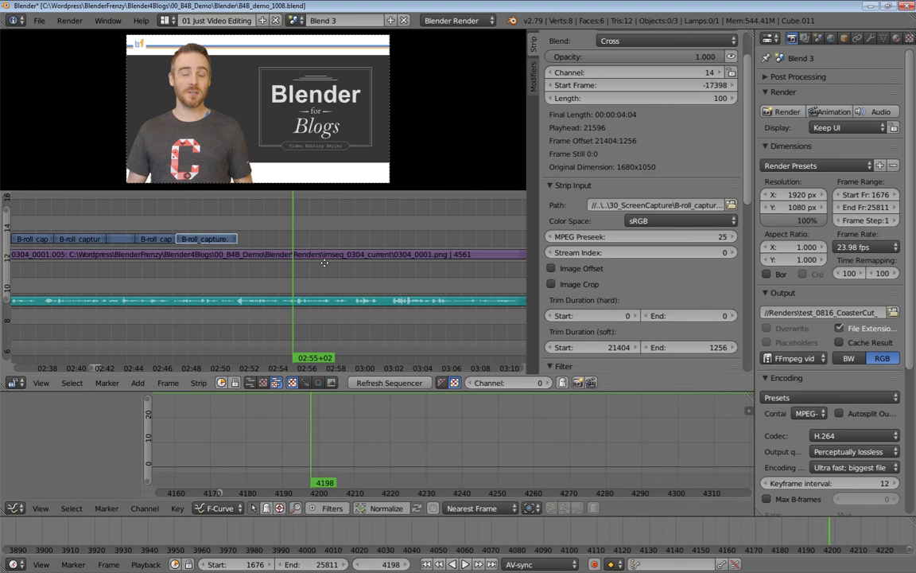
Step: Look over the timeline from the Bullet List marker to the end of the narration to check the placement of the B-roll clips
{"action": "middle_click_drag", "start_coordinate": [324, 262], "coordinate": [386, 275], "text": "ctrl"}
{"action": "middle_click_drag", "start_coordinate": [349, 277], "coordinate": [393, 276], "text": "ctrl"}
{"action": "scroll", "coordinate": [360, 272], "scroll_direction": "up", "scroll_amount": 2}
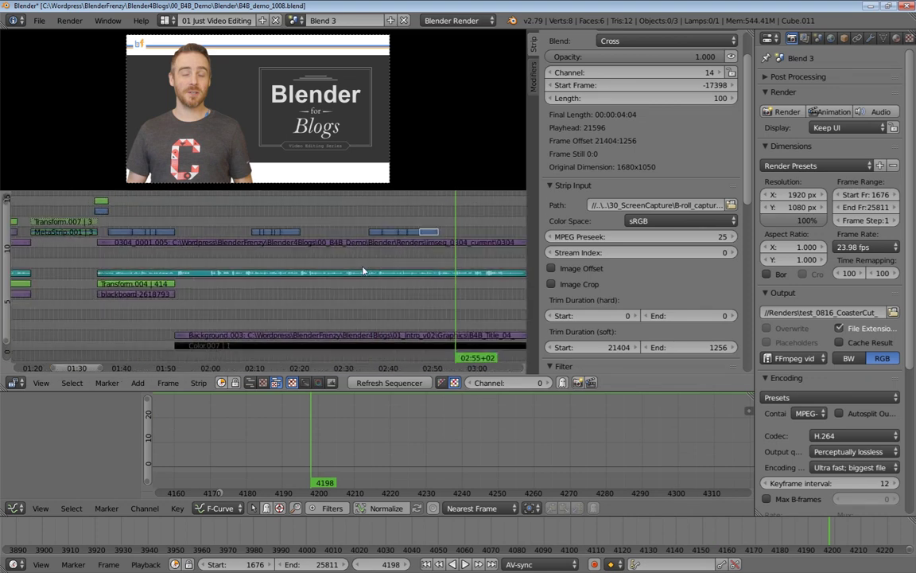
{"action": "middle_click_drag", "start_coordinate": [304, 273], "coordinate": [339, 295]}
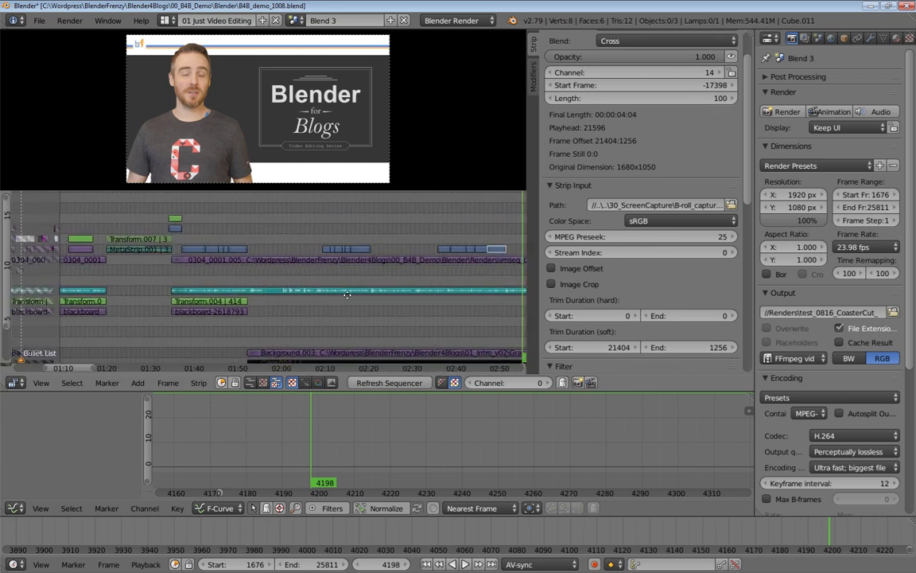
{"action": "scroll", "coordinate": [337, 294], "scroll_direction": "down", "scroll_amount": 2}
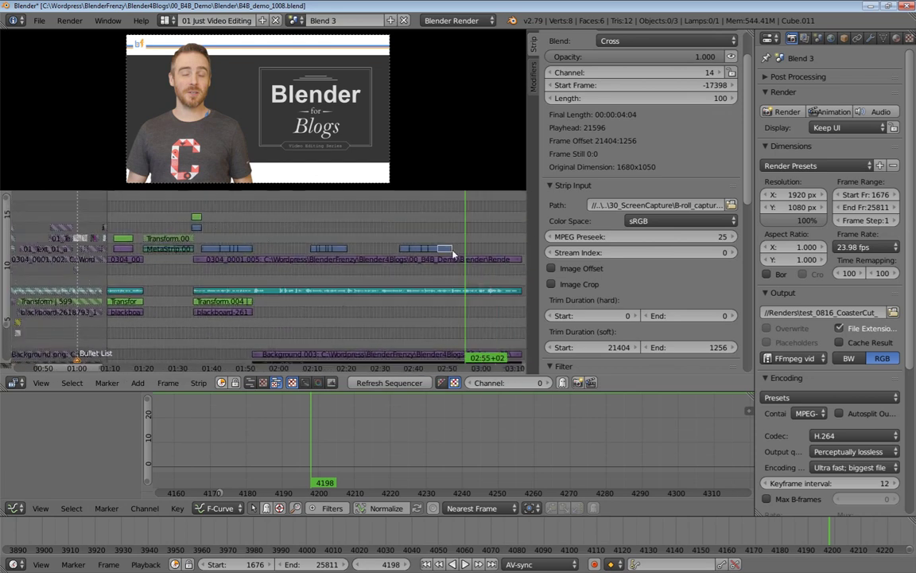
{"action": "middle_click_drag", "start_coordinate": [371, 257], "coordinate": [307, 255]}
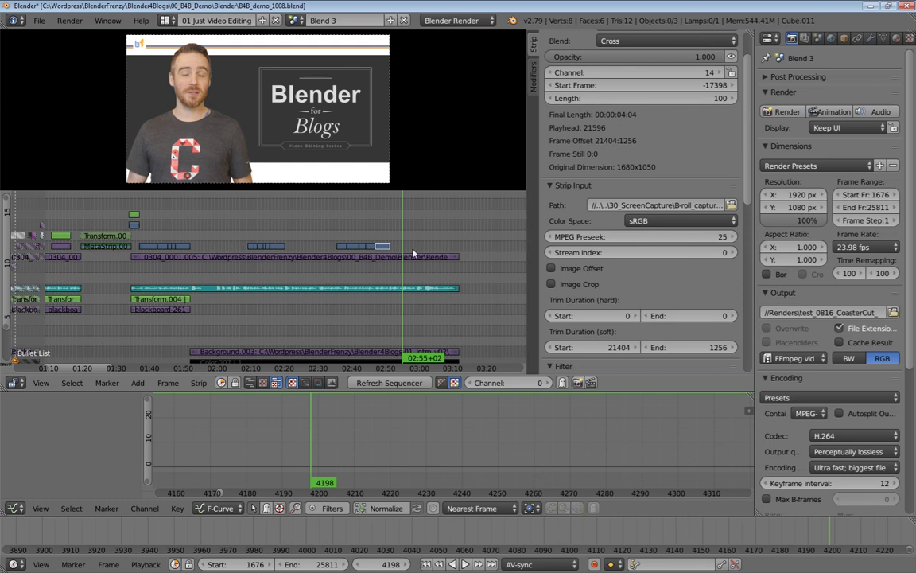
{"action": "middle_click_drag", "start_coordinate": [452, 250], "coordinate": [257, 252]}
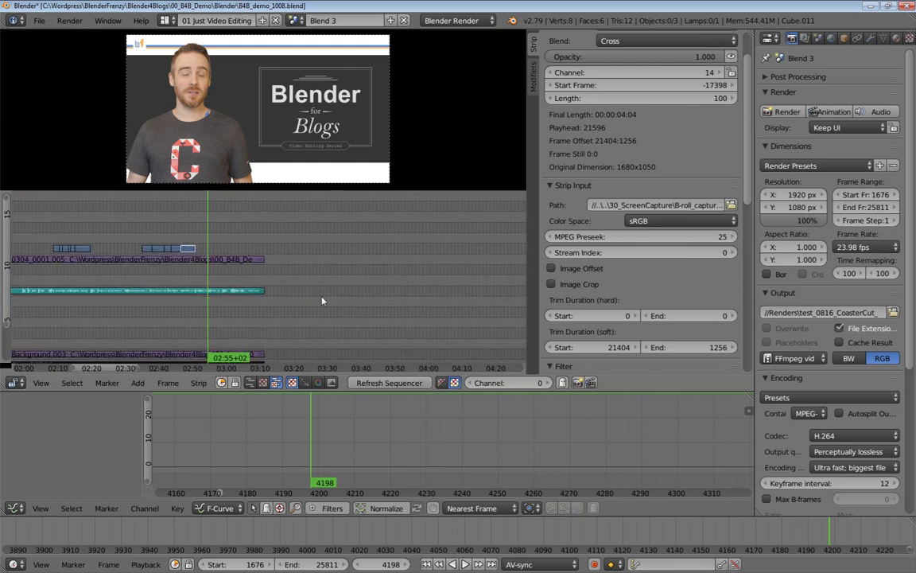
{"action": "middle_click_drag", "start_coordinate": [360, 300], "coordinate": [448, 298], "text": "ctrl"}
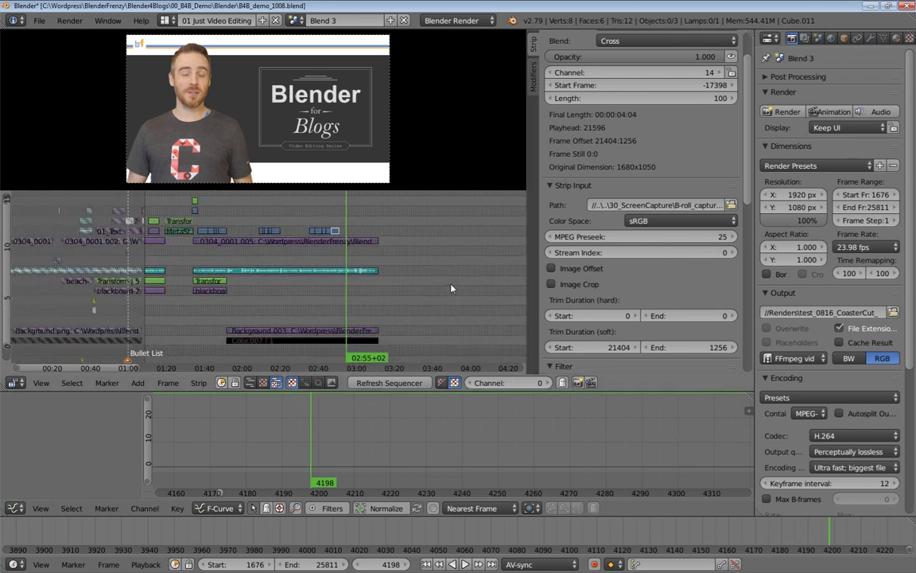